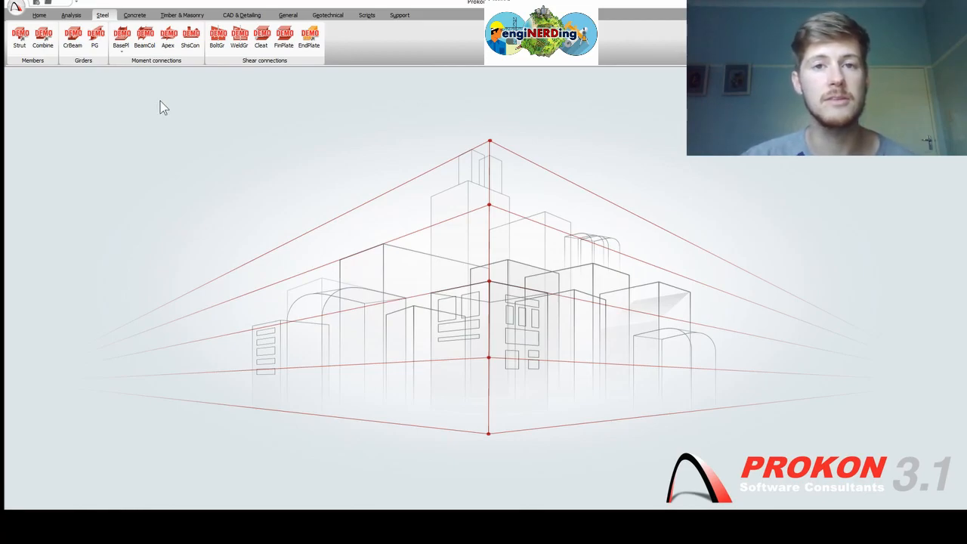
# Launch the BasePl base plate design module and maximise its window to full screen
pyautogui.click(120, 41)
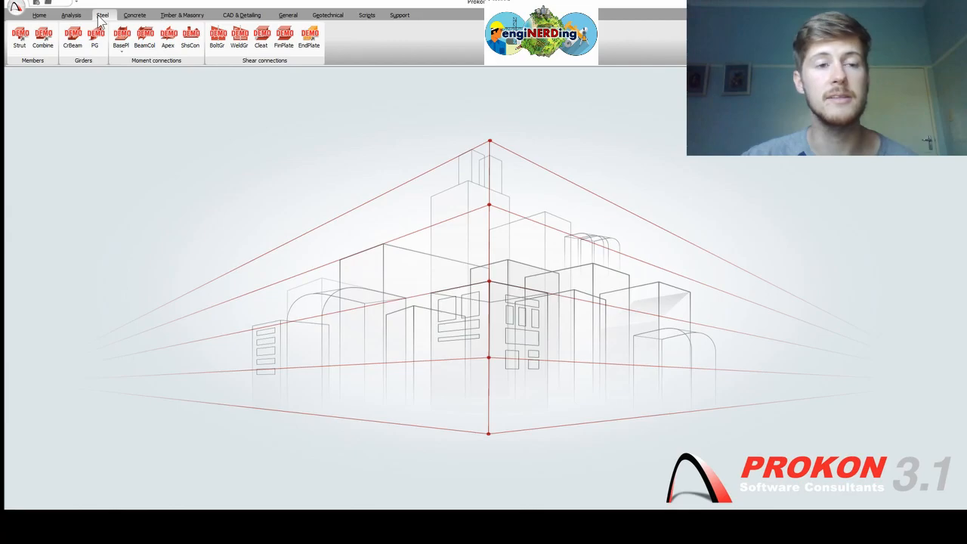
pyautogui.moveTo(966, 125); pyautogui.dragTo(429, 1)
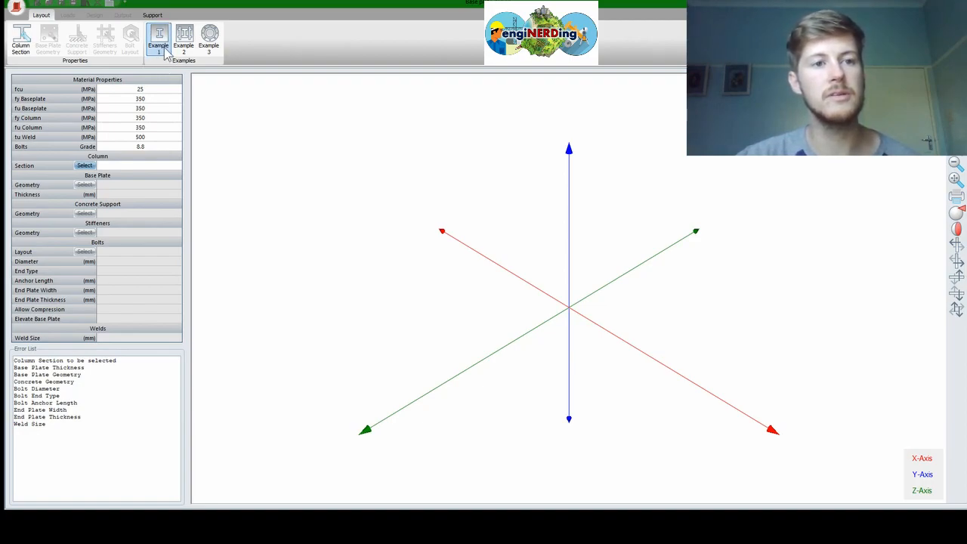
pyautogui.click(182, 41)
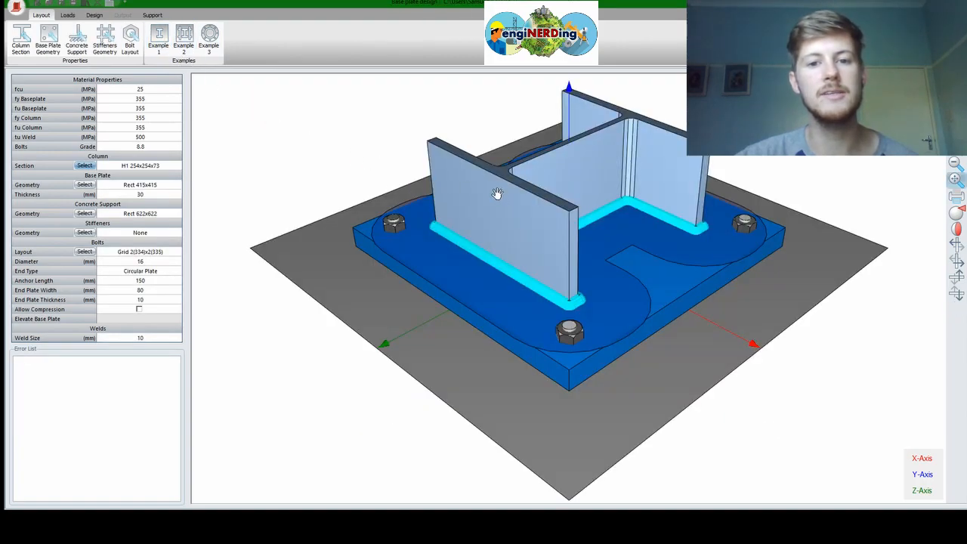
pyautogui.moveTo(497, 190); pyautogui.dragTo(488, 206, button='middle')
pyautogui.moveTo(487, 201); pyautogui.dragTo(556, 386, button='right')
pyautogui.click(210, 54)
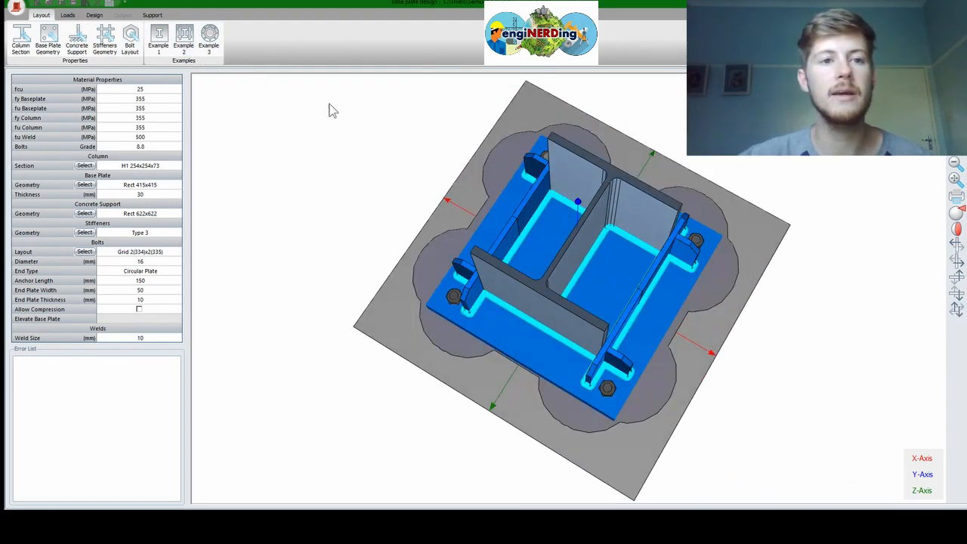
pyautogui.click(209, 40)
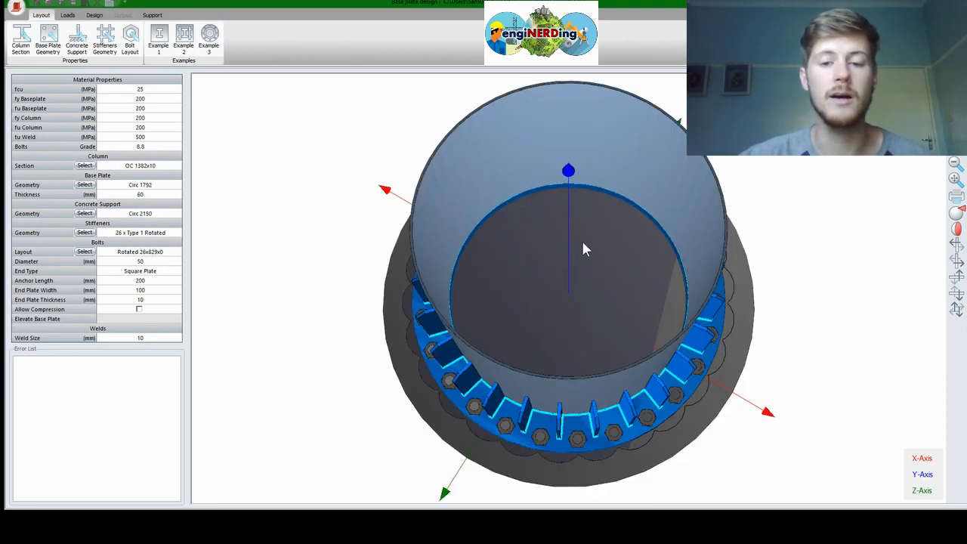
pyautogui.moveTo(555, 297); pyautogui.dragTo(370, 313, button='right')
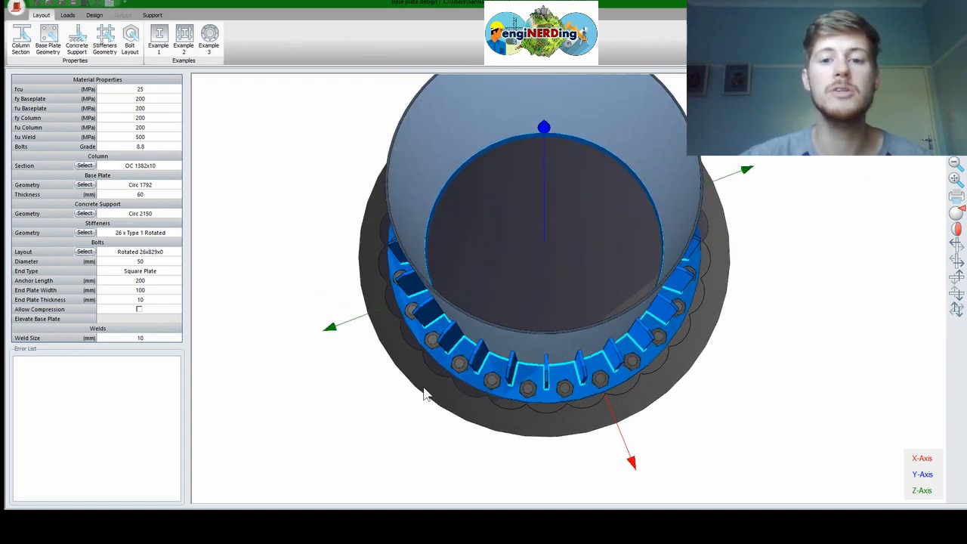
pyautogui.moveTo(412, 188); pyautogui.dragTo(306, 163, button='right')
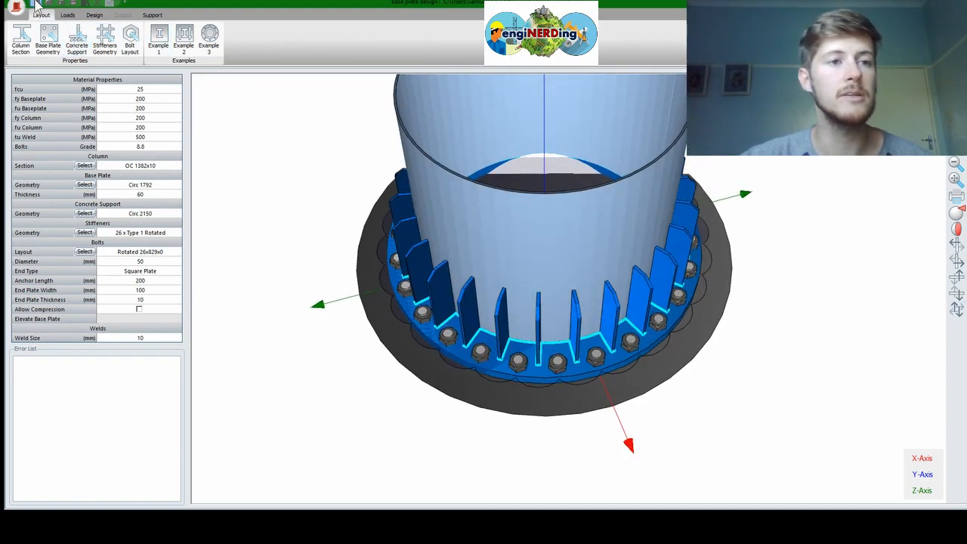
pyautogui.click(36, 5)
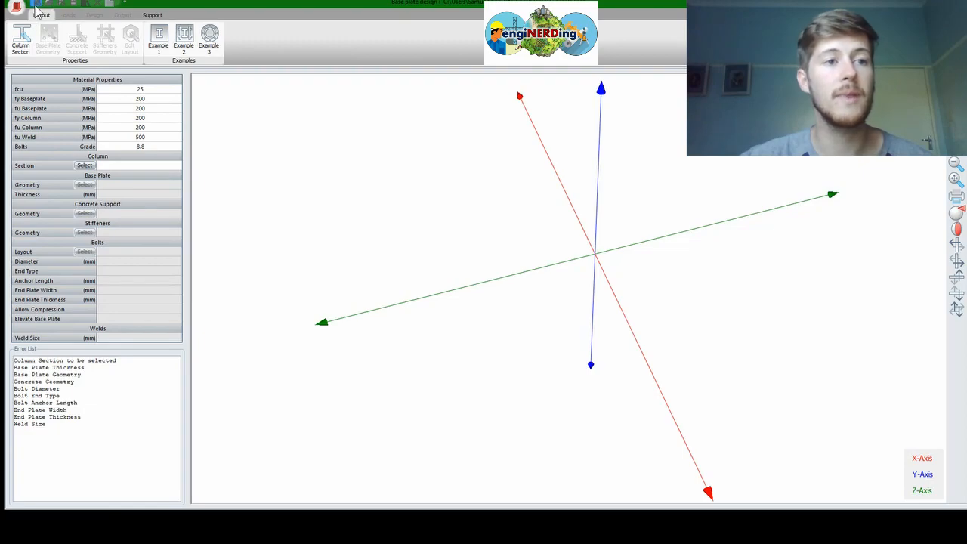
# Bring up the Steel Code of Practice dialog via DesignCode in the application menu
pyautogui.click(16, 9)
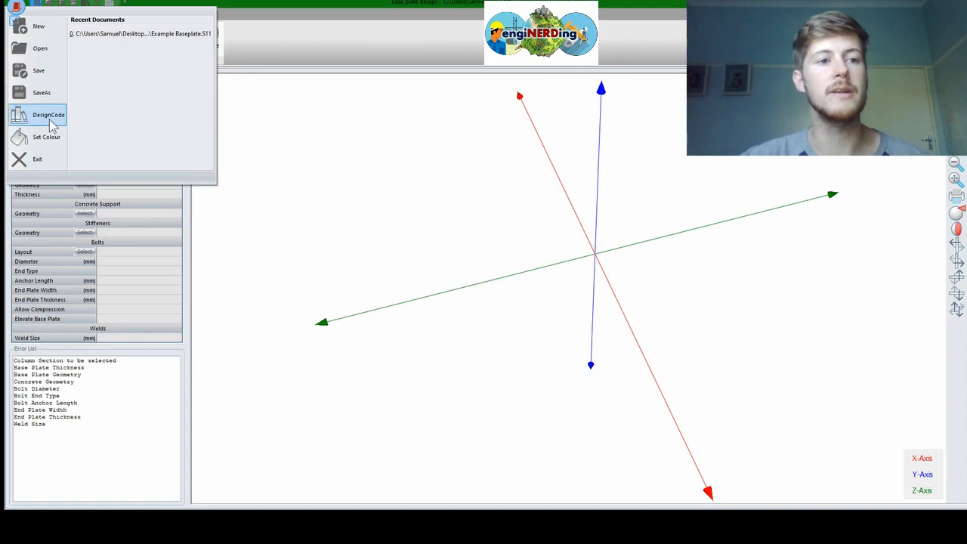
pyautogui.click(49, 116)
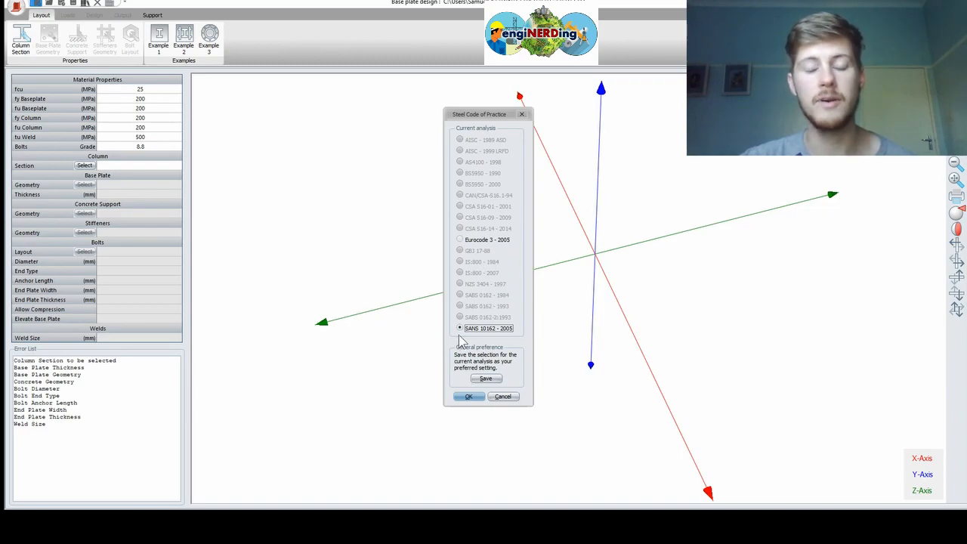
# Confirm SANS 10162 - 2005 as the steel design code
pyautogui.click(469, 397)
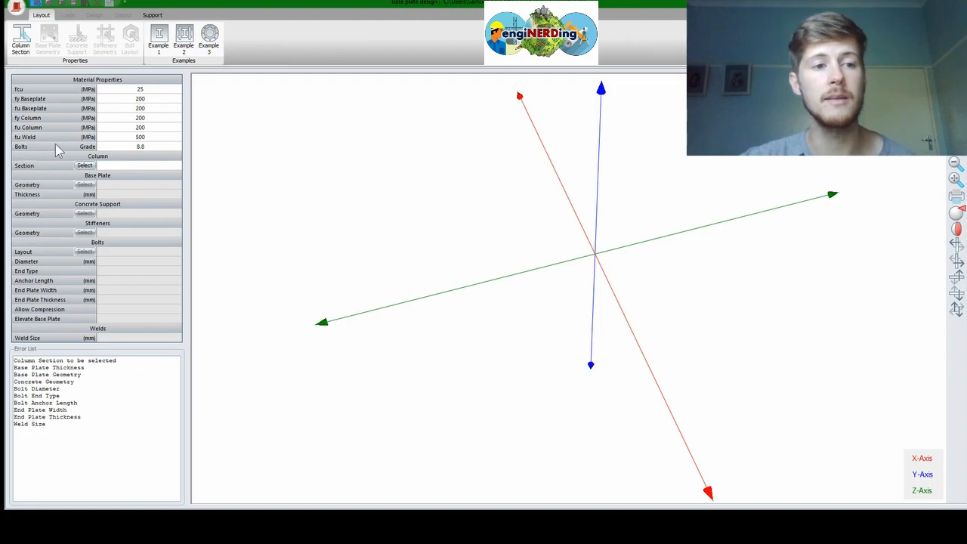
# Set the Material Properties bolt grade to 6.8
pyautogui.click(154, 148)
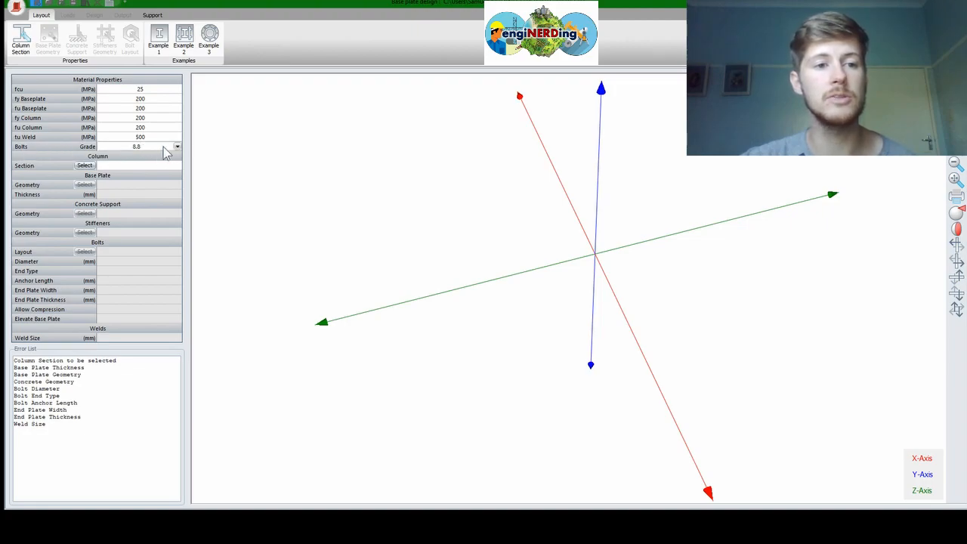
pyautogui.click(162, 148)
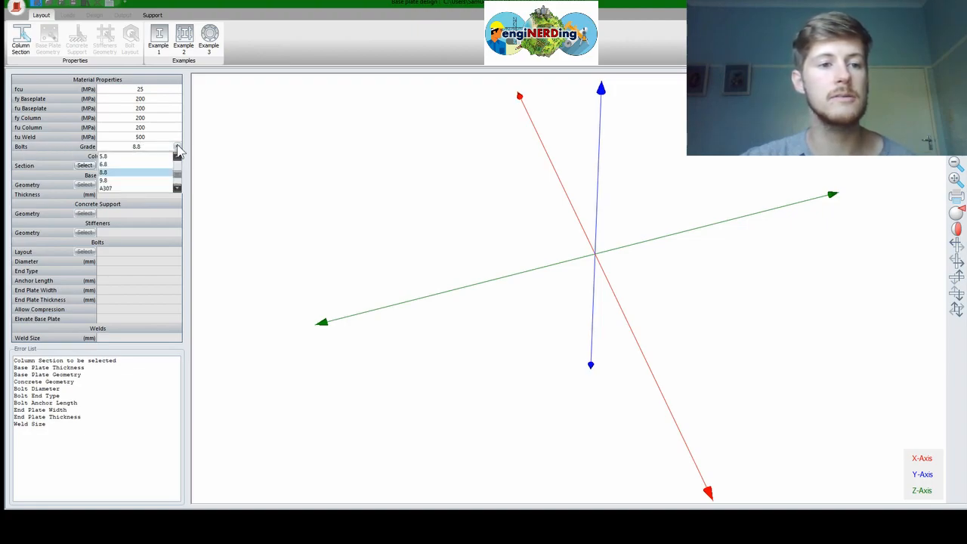
pyautogui.click(115, 167)
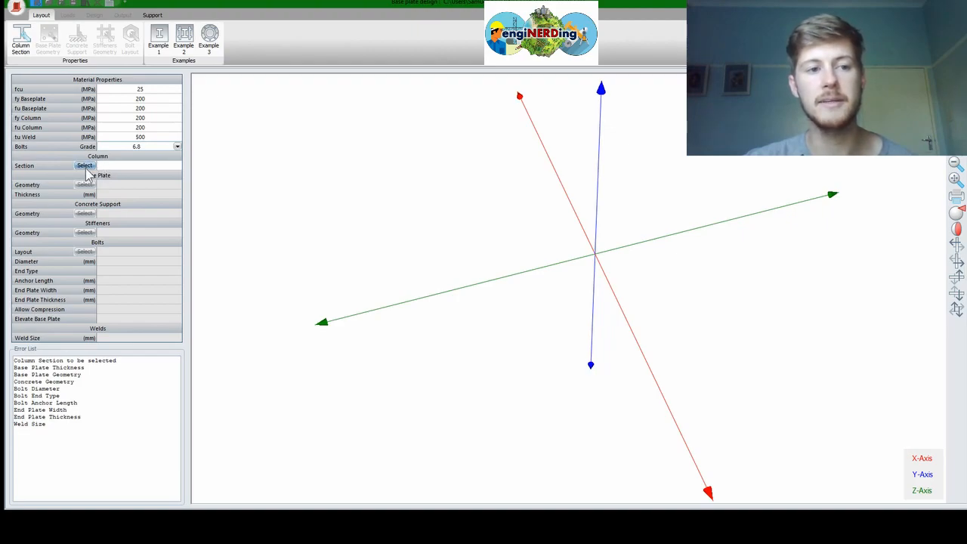
# Assign a 305x165x40 I-section as the column section
pyautogui.click(17, 44)
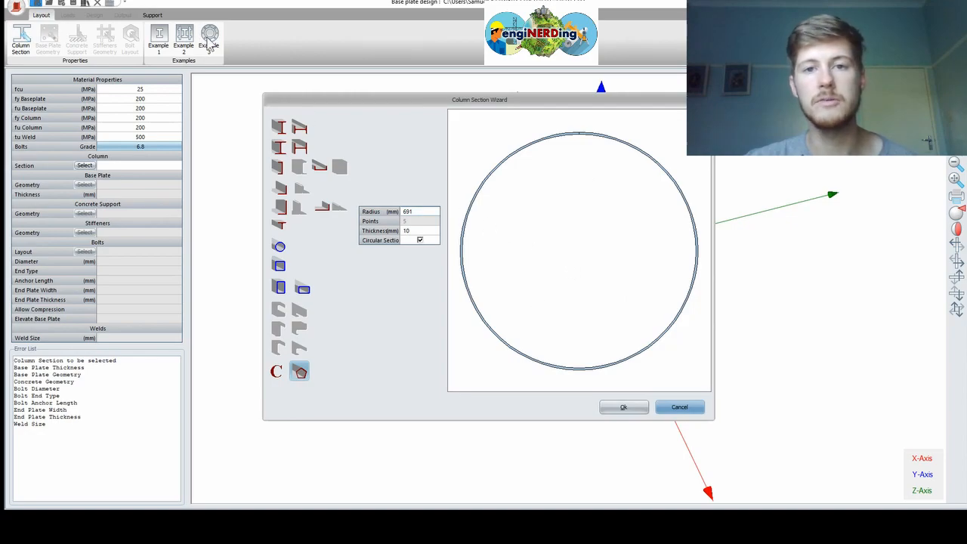
pyautogui.click(281, 129)
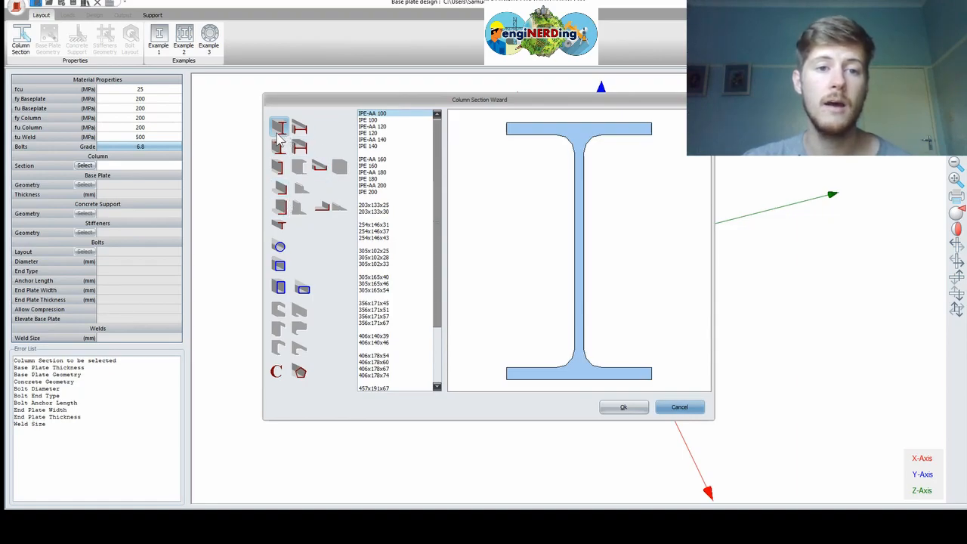
pyautogui.moveTo(438, 259); pyautogui.dragTo(436, 287)
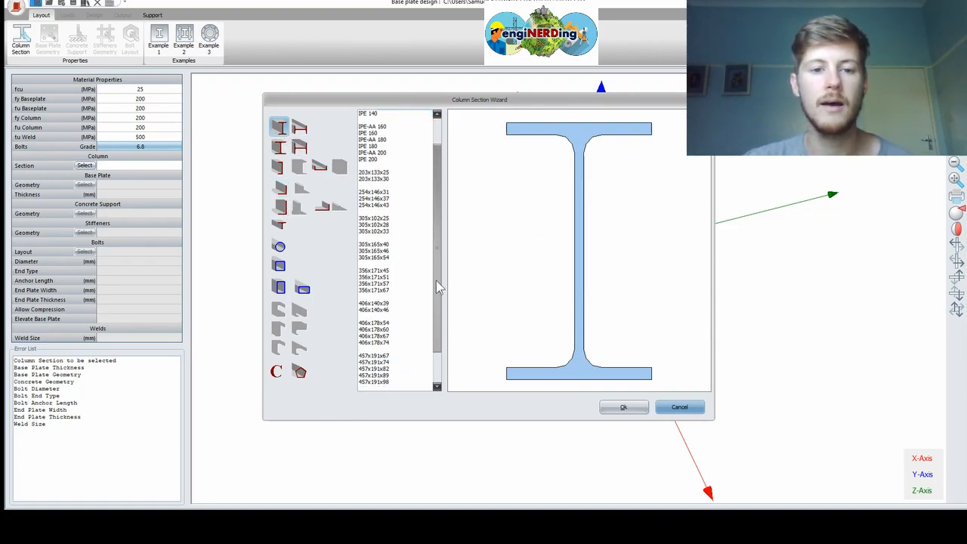
pyautogui.click(382, 246)
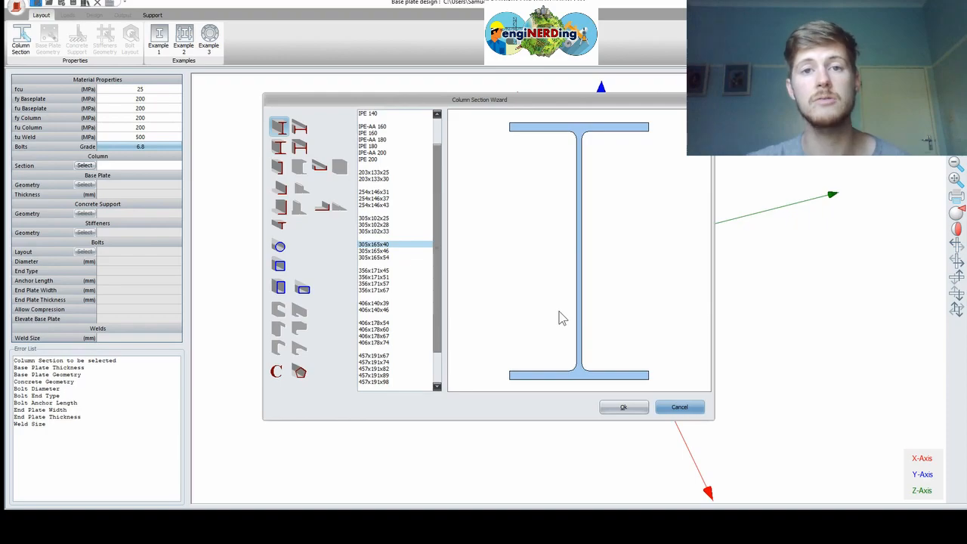
pyautogui.click(604, 409)
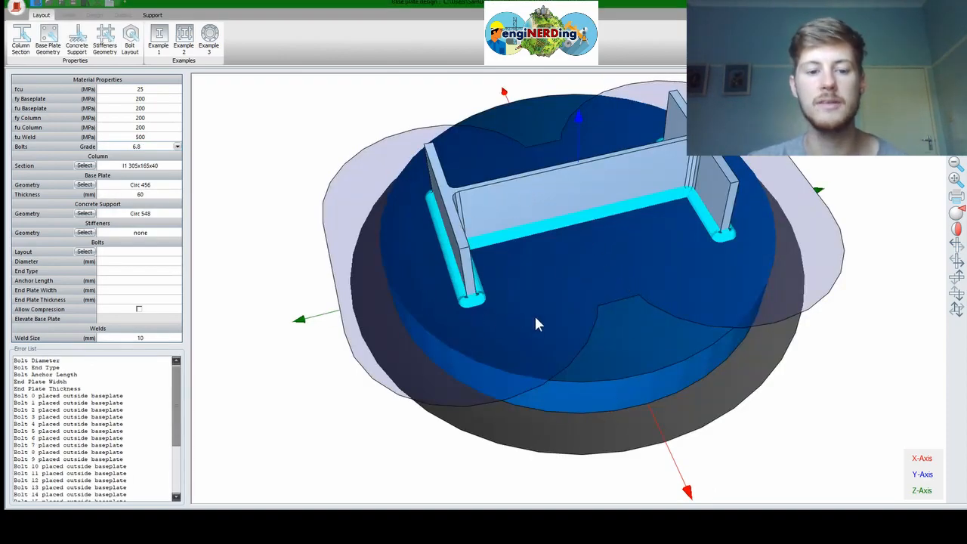
pyautogui.moveTo(536, 298); pyautogui.dragTo(595, 235)
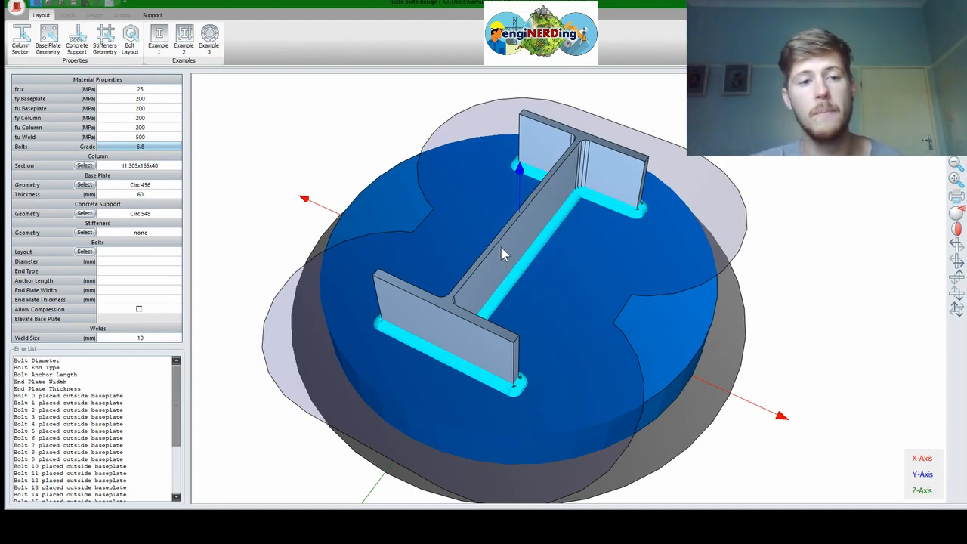
# Switch the base plate geometry to a rectangular plate shape
pyautogui.click(85, 185)
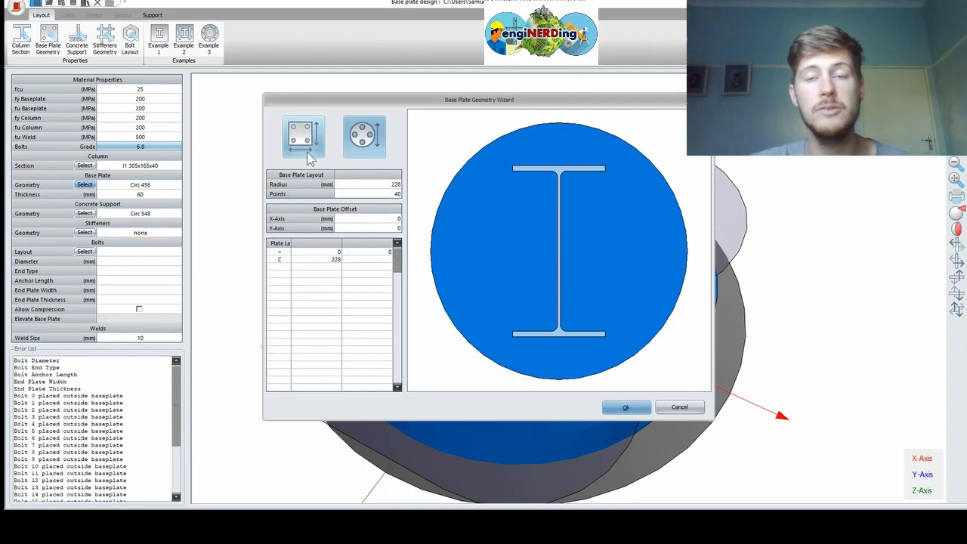
pyautogui.click(302, 150)
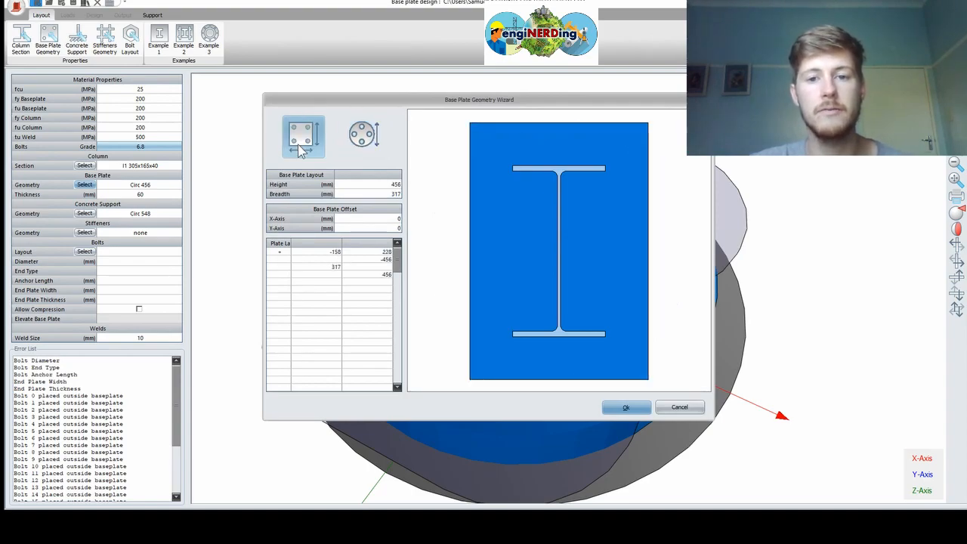
pyautogui.click(360, 147)
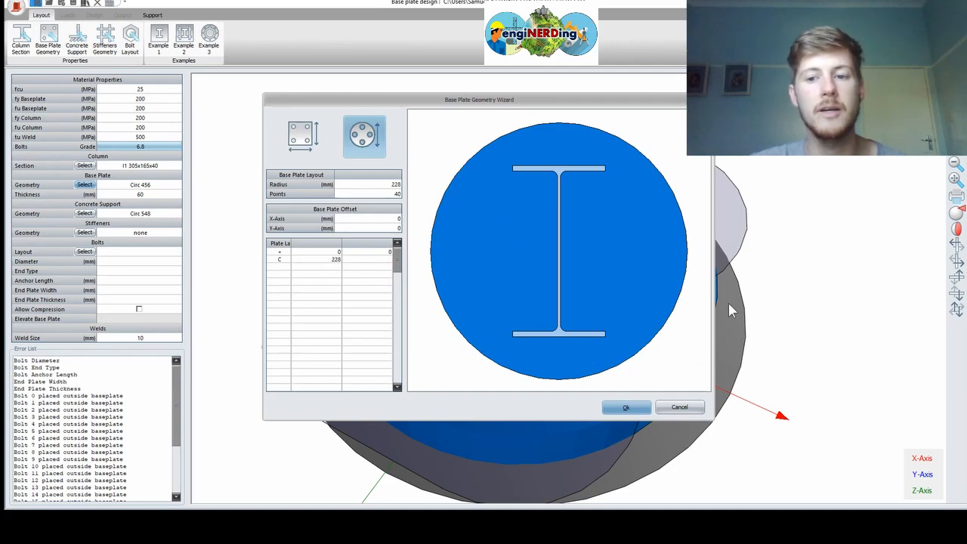
pyautogui.click(305, 149)
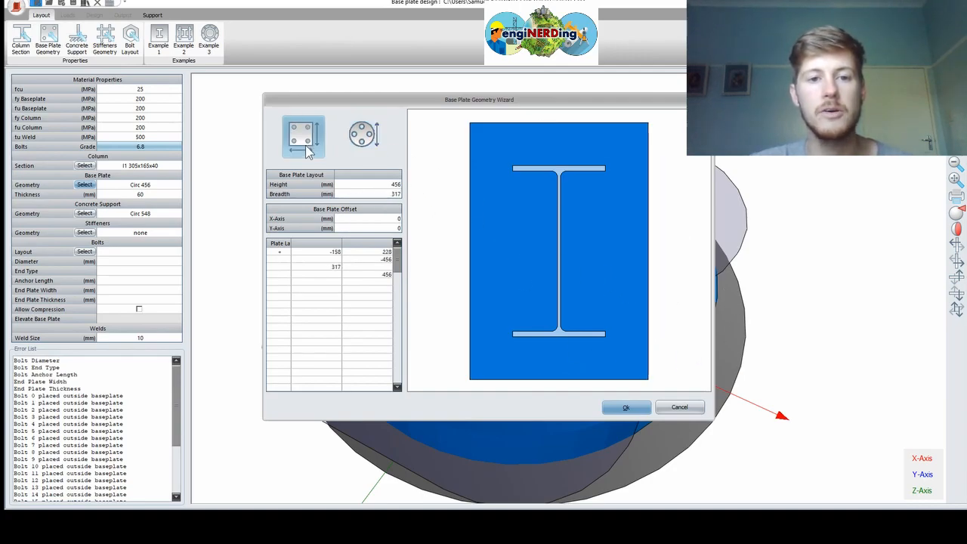
# Give the rectangular plate height 550 mm, breadth 200 mm and X-axis offset -20 mm
pyautogui.click(391, 184)
pyautogui.write('55')
pyautogui.press('Return')
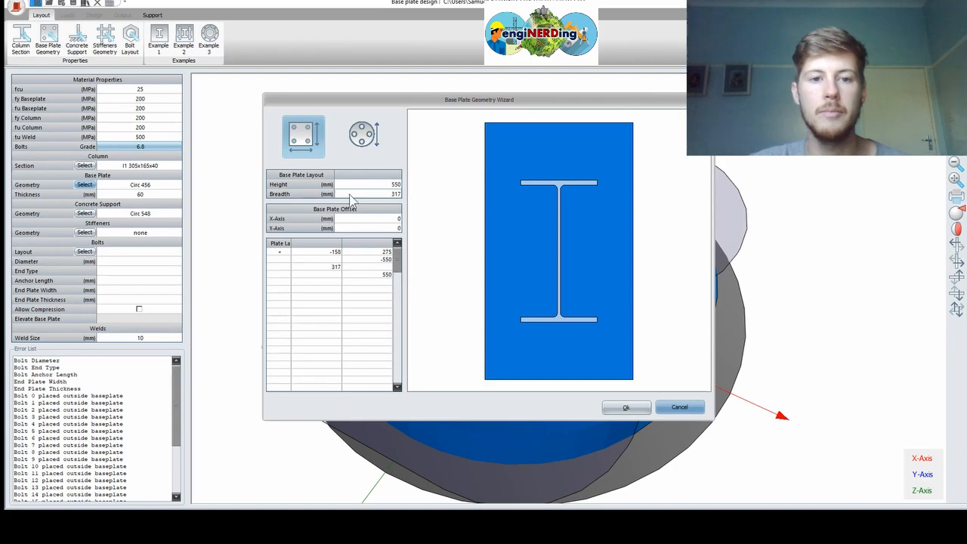
pyautogui.write('200')
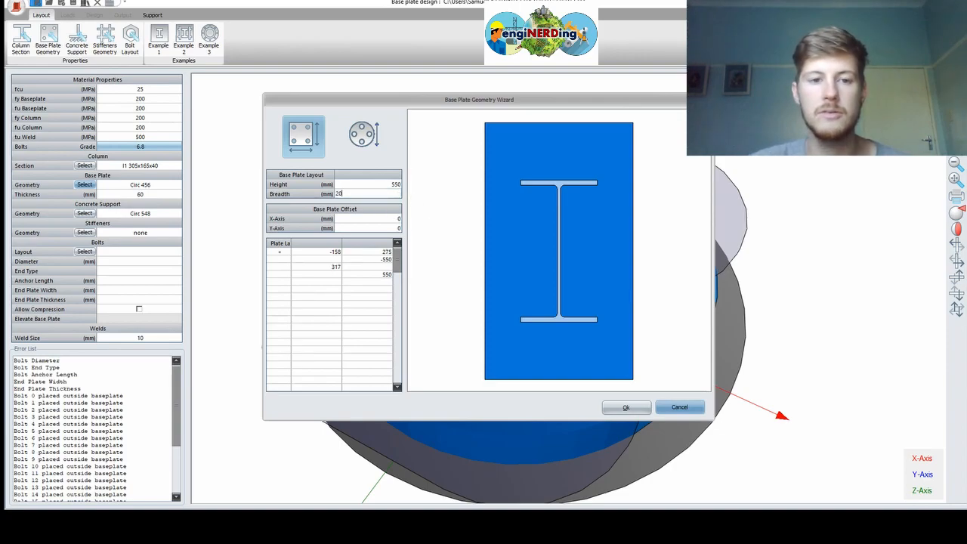
pyautogui.press('Return')
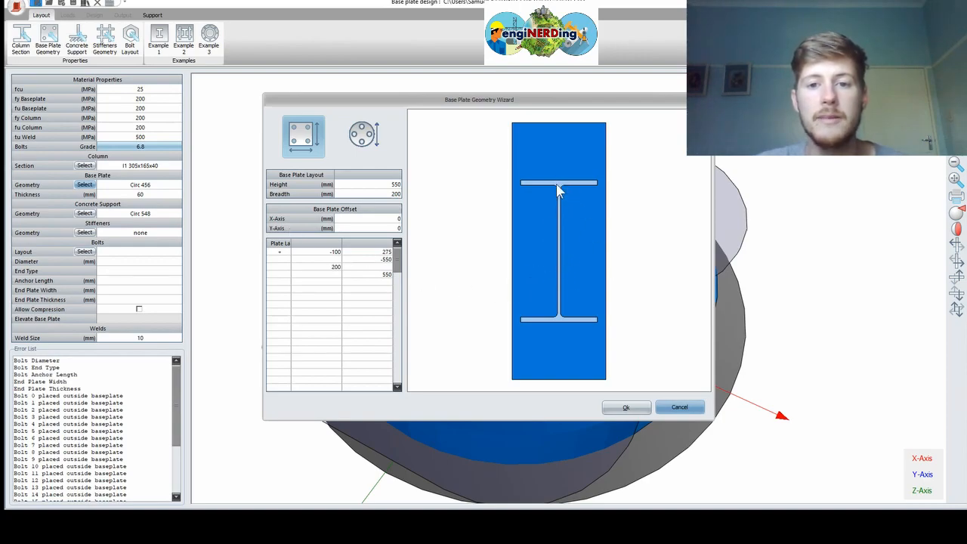
pyautogui.click(382, 219)
pyautogui.press('Return')
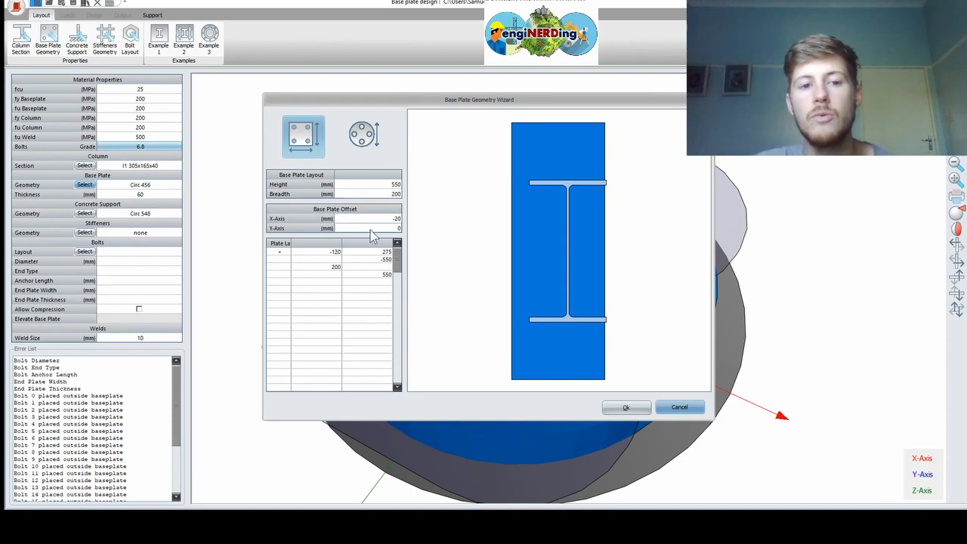
# Set the plate's Y-axis offset to -50 mm, correcting an initial 50 entry
pyautogui.click(393, 227)
pyautogui.write('5')
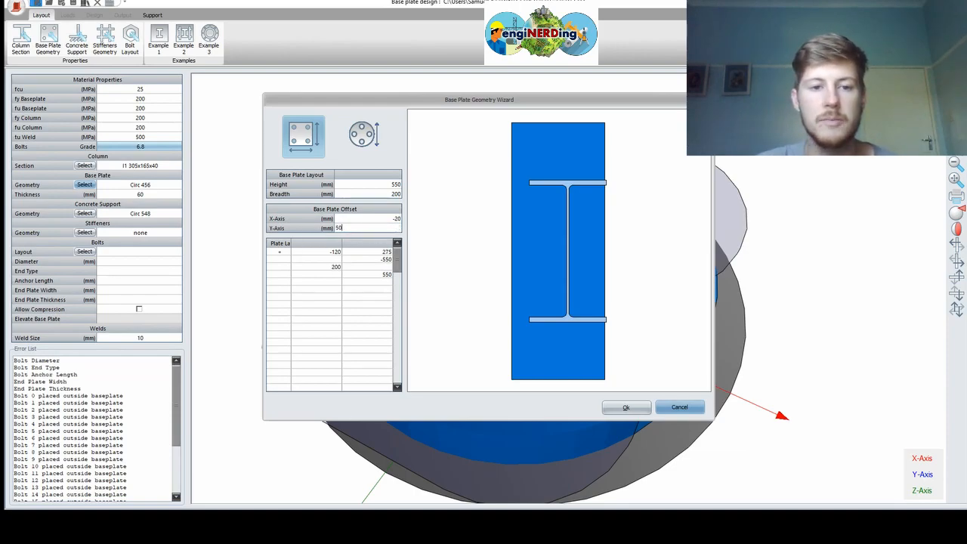
pyautogui.write('0')
pyautogui.press('Return')
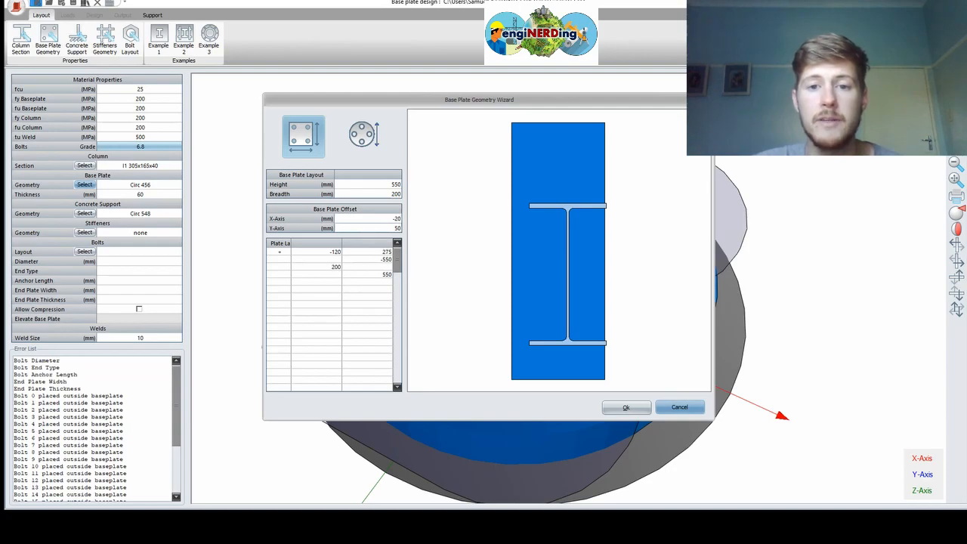
pyautogui.click(396, 229)
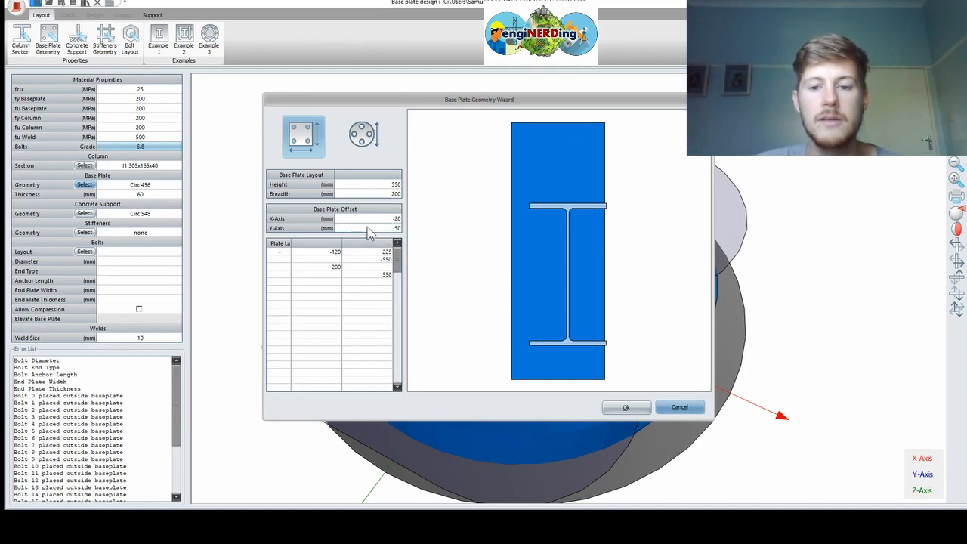
pyautogui.write('-550')
pyautogui.press('Return')
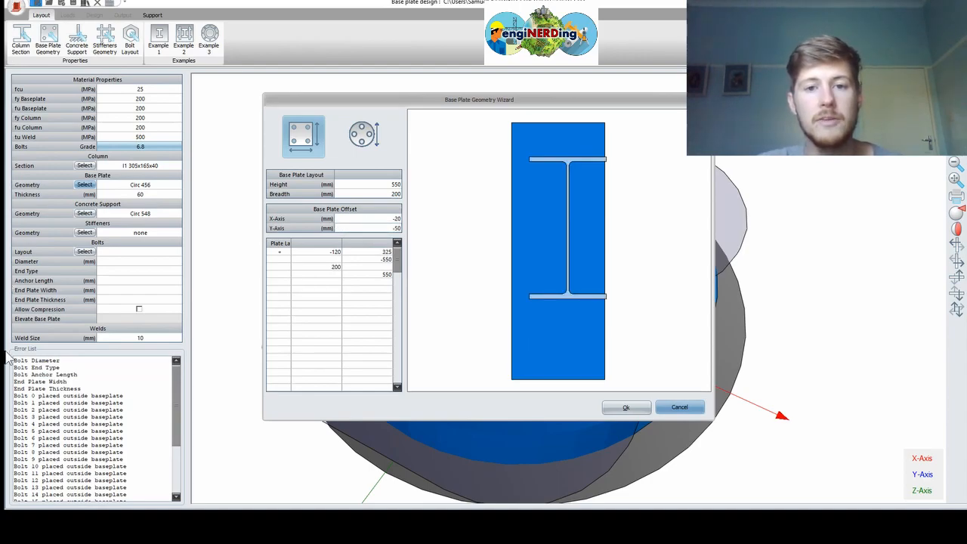
# Change the base plate to circular with a 300 mm radius
pyautogui.click(363, 135)
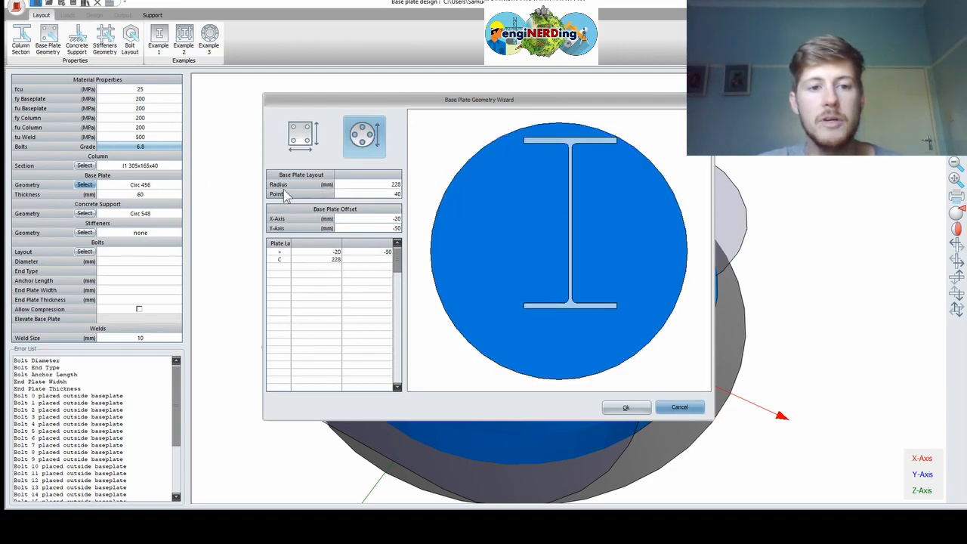
pyautogui.click(393, 186)
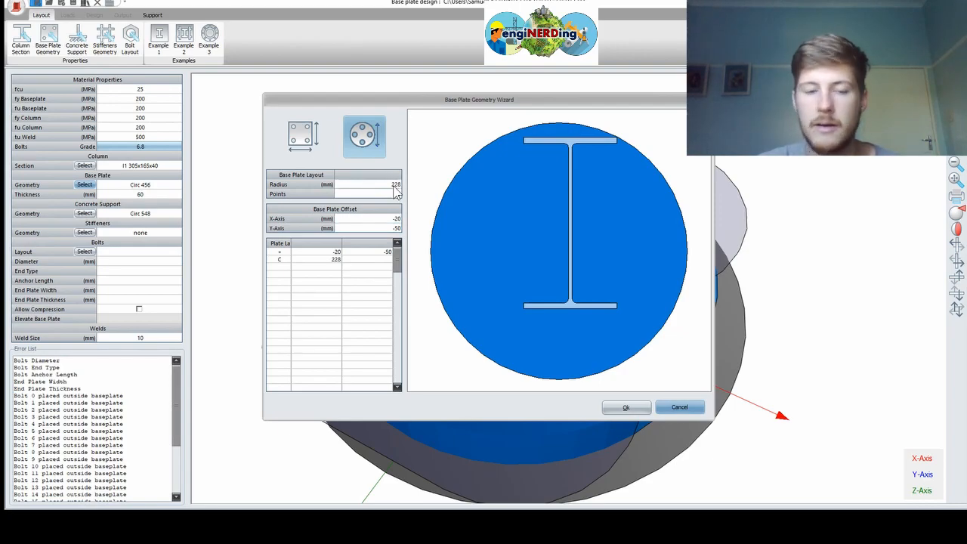
pyautogui.write('300')
pyautogui.press('Return')
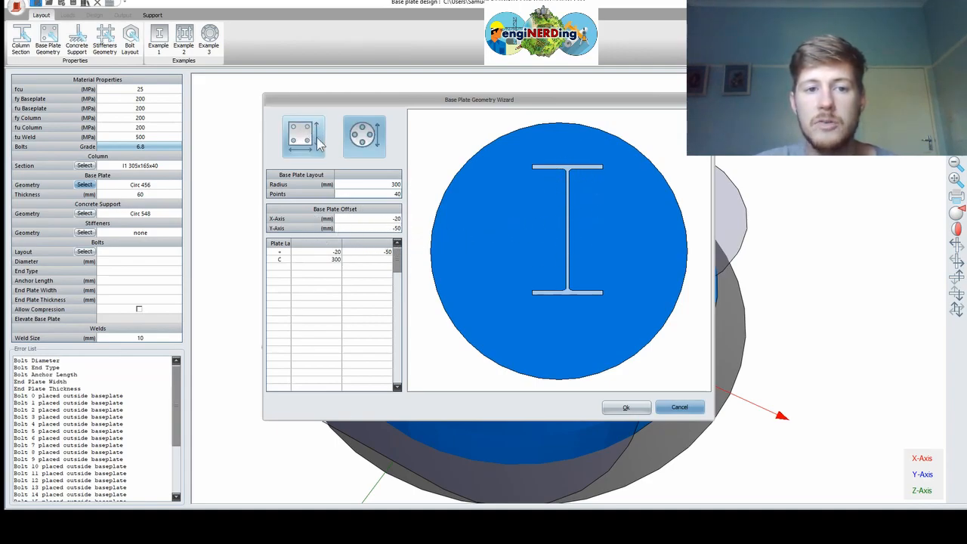
# Set both X and Y offsets of the circular plate to 0
pyautogui.click(386, 220)
pyautogui.write('0')
pyautogui.press('Return')
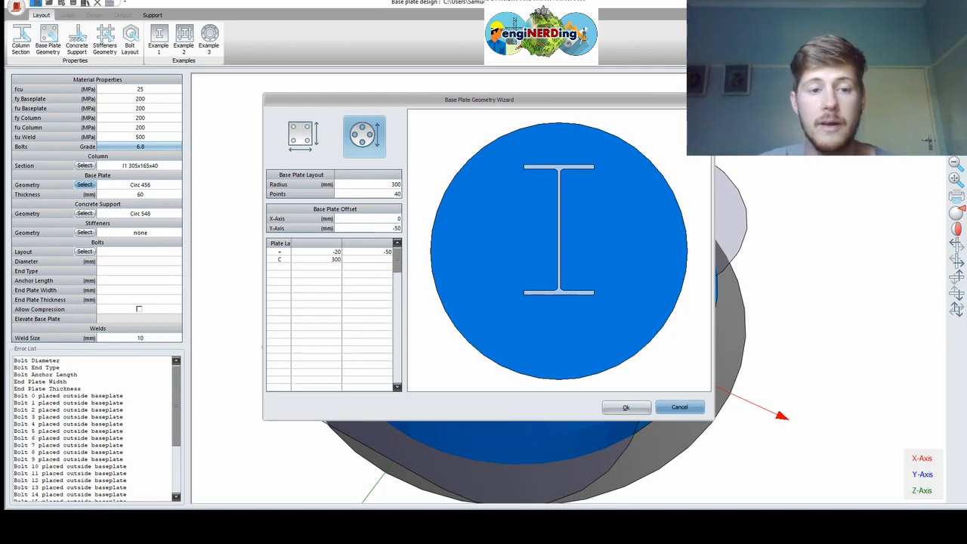
pyautogui.click(387, 228)
pyautogui.write('0')
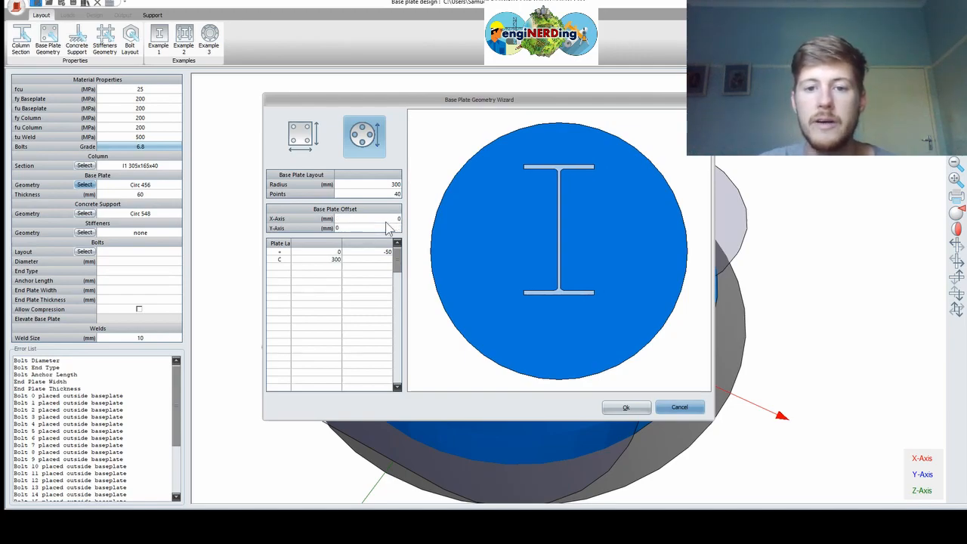
pyautogui.press('Return')
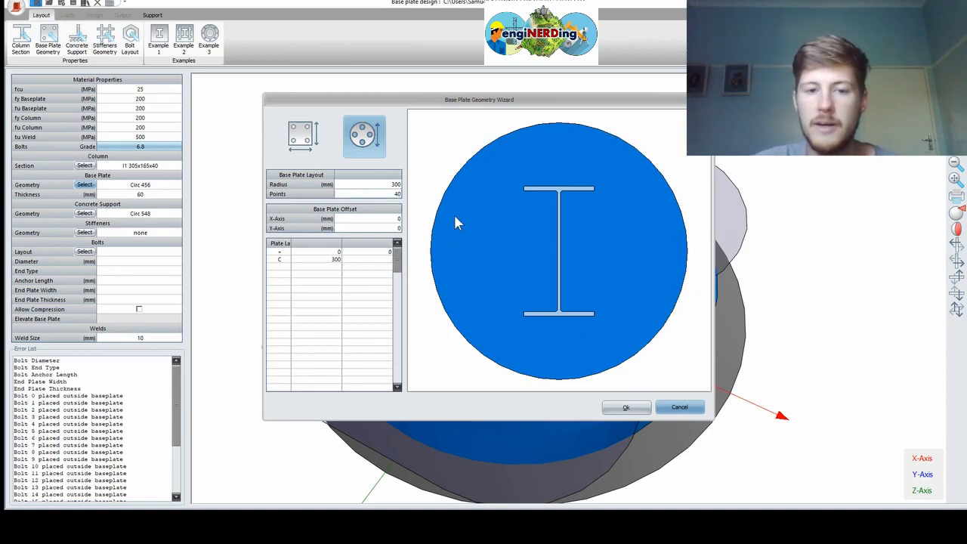
# Set the plate outline Points to 50, after trying 10 and 5
pyautogui.write('10')
pyautogui.press('Return')
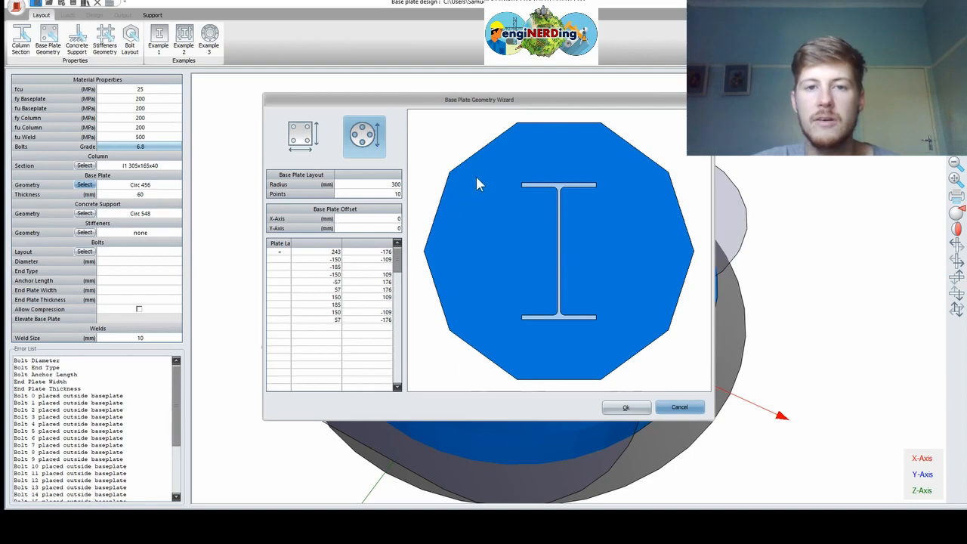
pyautogui.doubleClick(385, 194)
pyautogui.write('5')
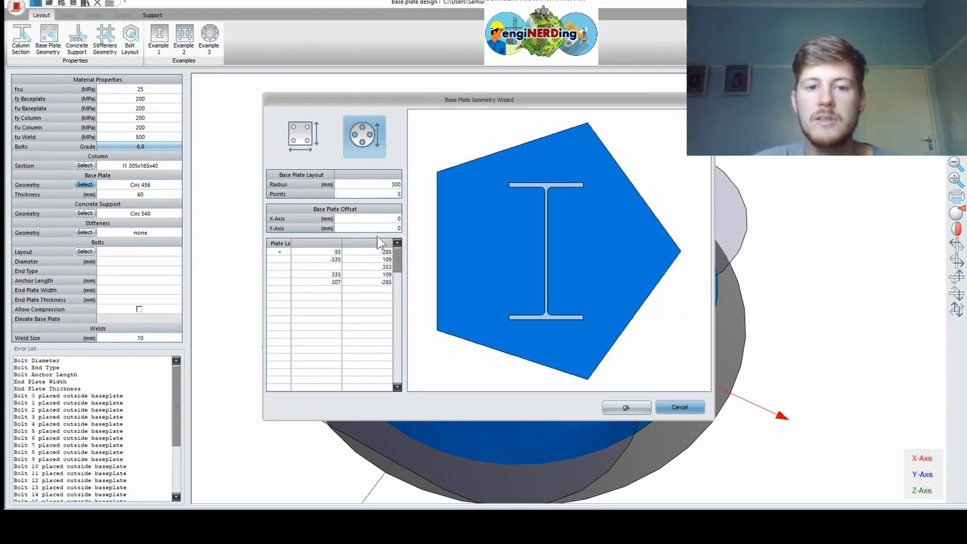
pyautogui.doubleClick(385, 195)
pyautogui.write('50')
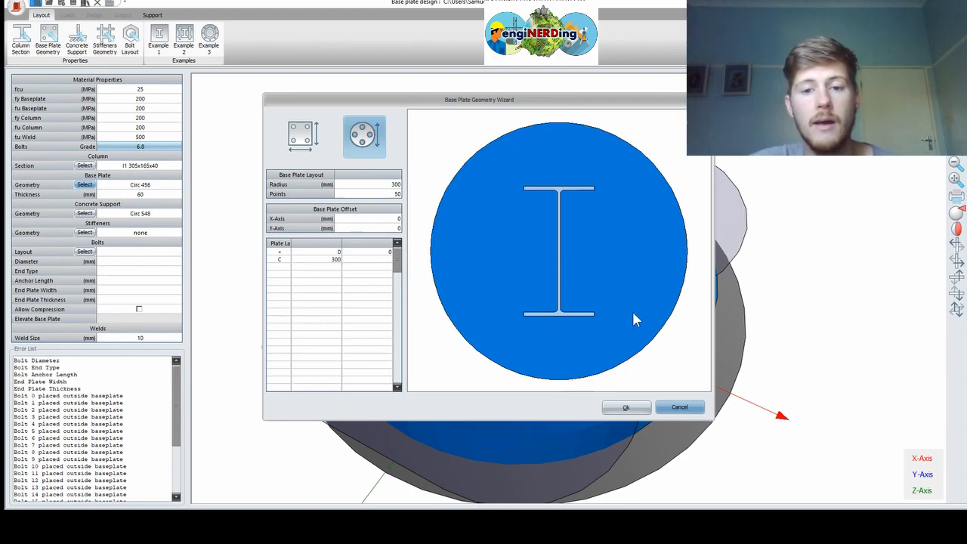
# Apply the circular plate geometry and orbit the 3D model to an oblique top view
pyautogui.click(627, 407)
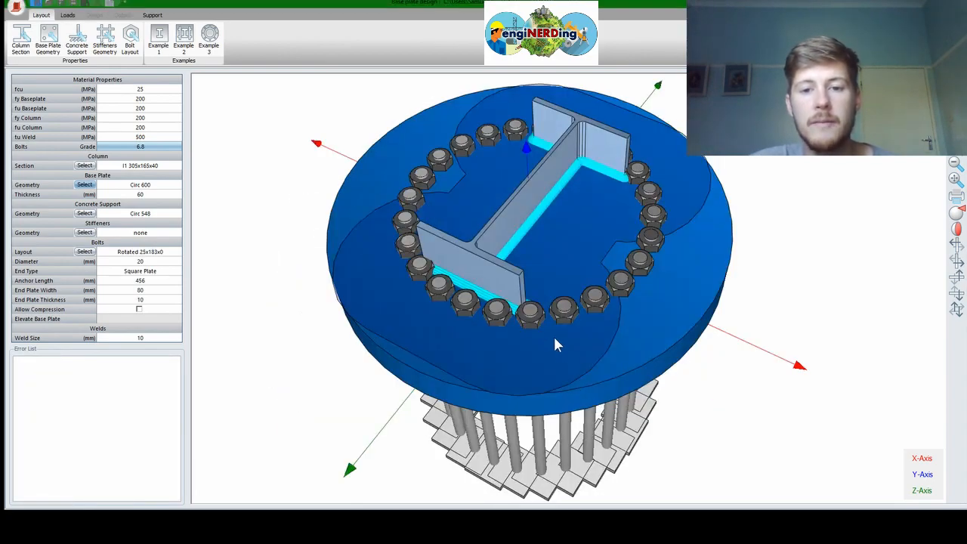
pyautogui.moveTo(547, 352); pyautogui.dragTo(628, 260, button='middle')
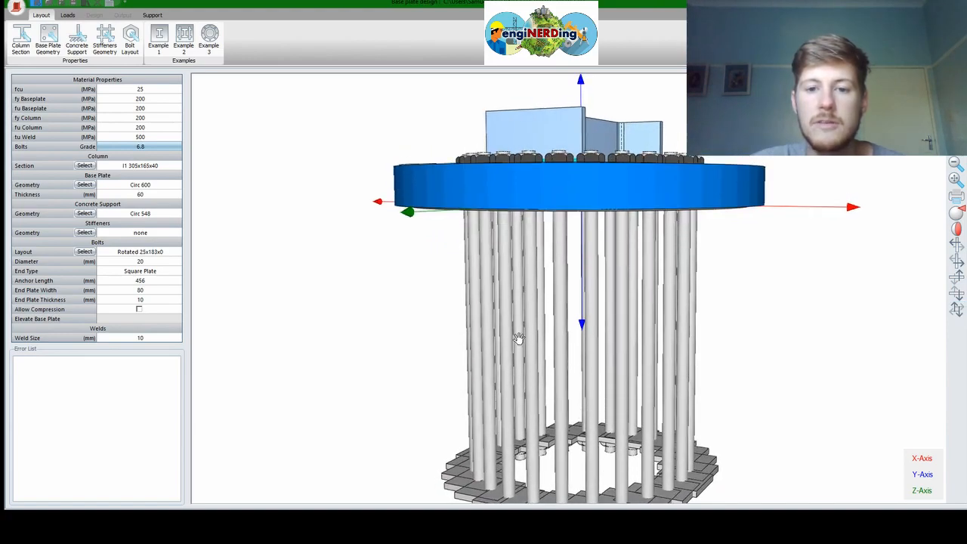
pyautogui.moveTo(519, 340); pyautogui.dragTo(521, 374, button='middle')
pyautogui.moveTo(576, 323); pyautogui.dragTo(573, 447, button='middle')
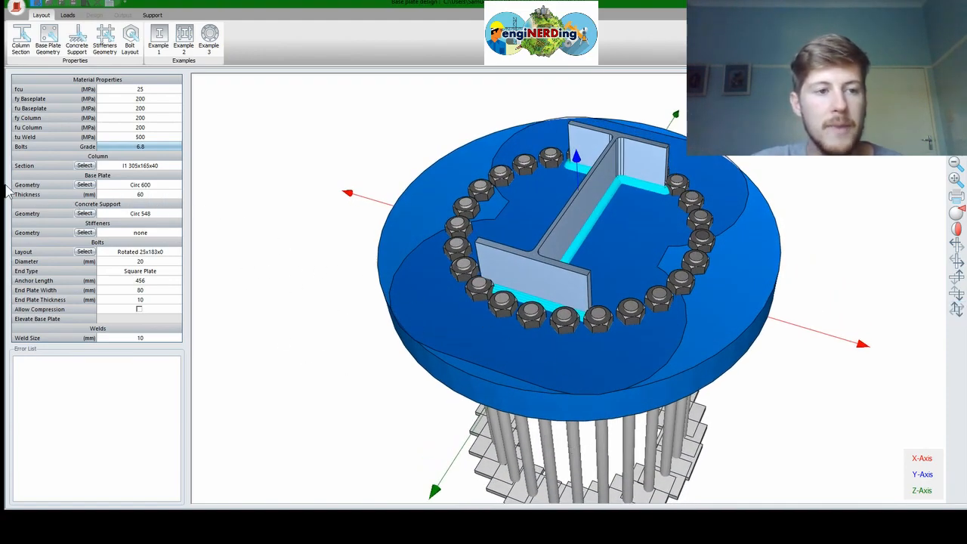
# Reduce the base plate thickness from 60 to 50 mm
pyautogui.click(150, 198)
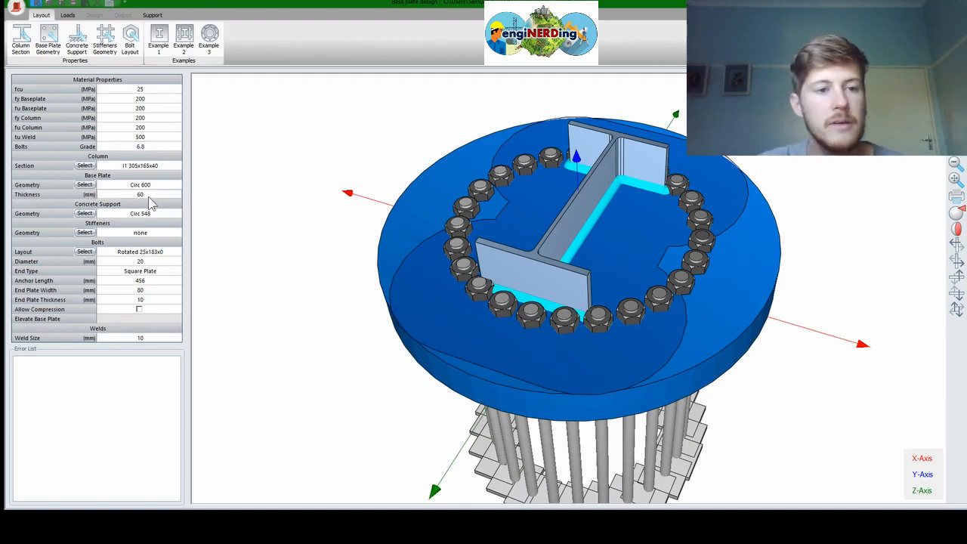
pyautogui.write('50')
pyautogui.press('Return')
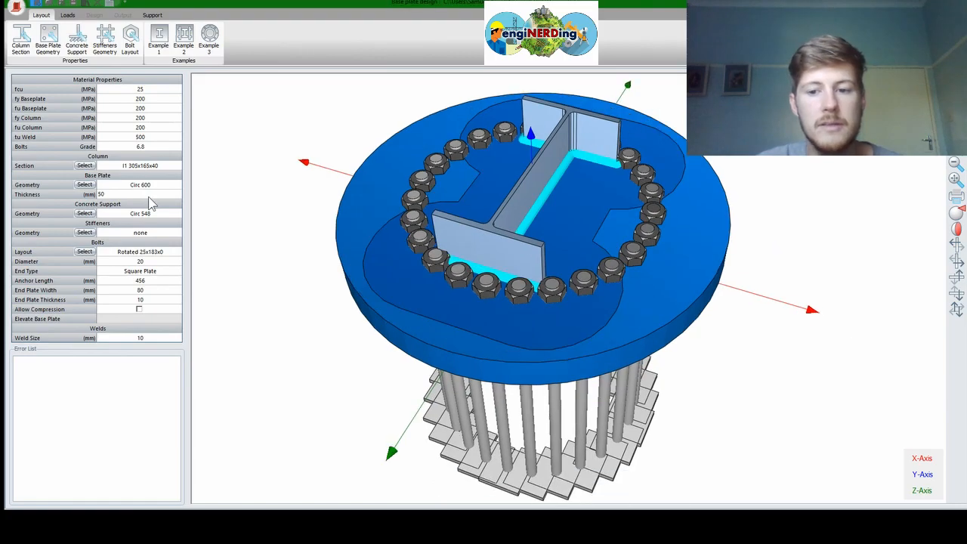
pyautogui.moveTo(637, 347); pyautogui.dragTo(702, 217)
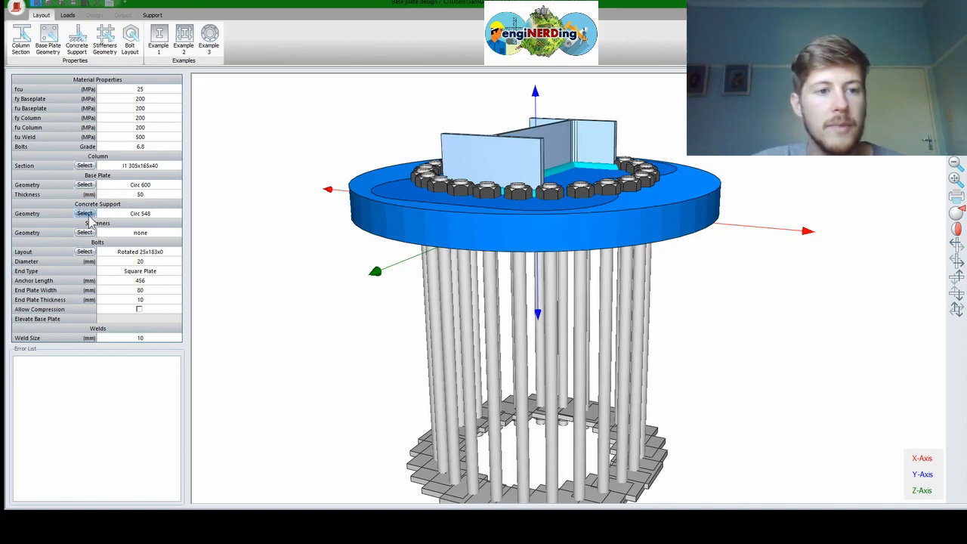
# Try a 600 x 600 rectangular concrete support, then revert to circular at 274 mm radius
pyautogui.click(85, 214)
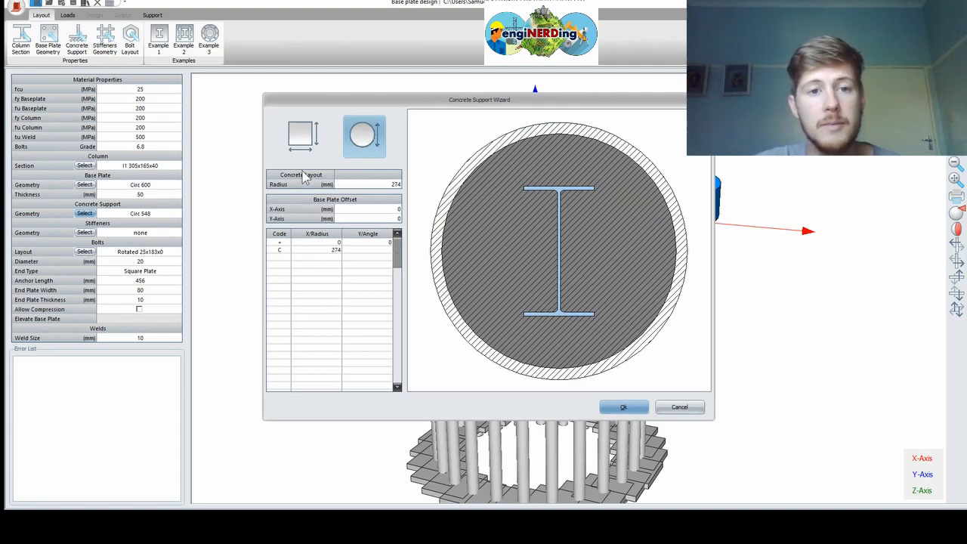
pyautogui.click(304, 140)
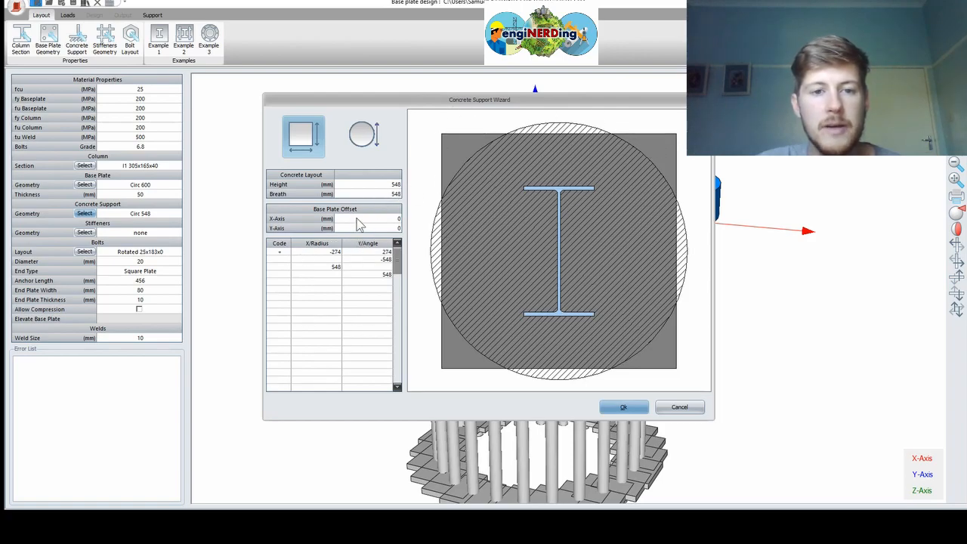
pyautogui.click(380, 185)
pyautogui.write('600')
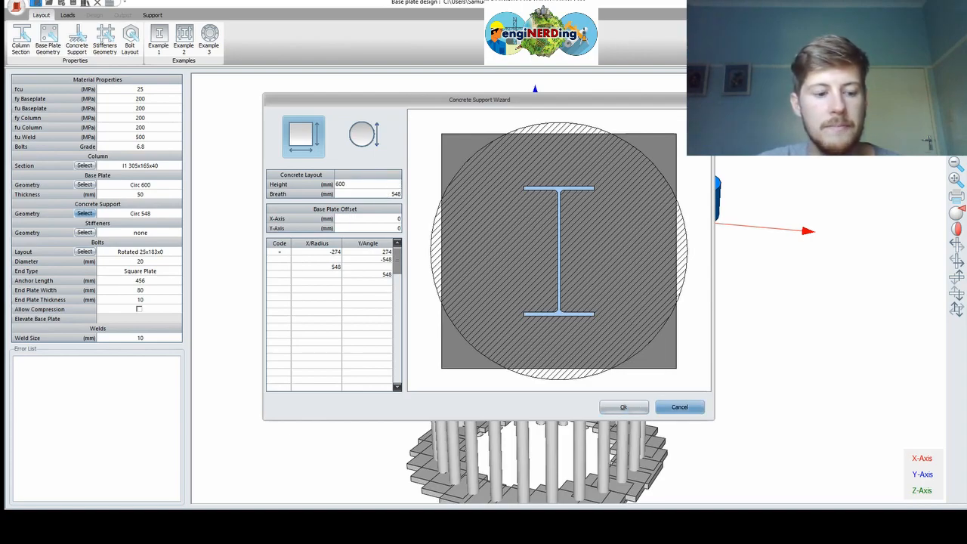
pyautogui.press('Return')
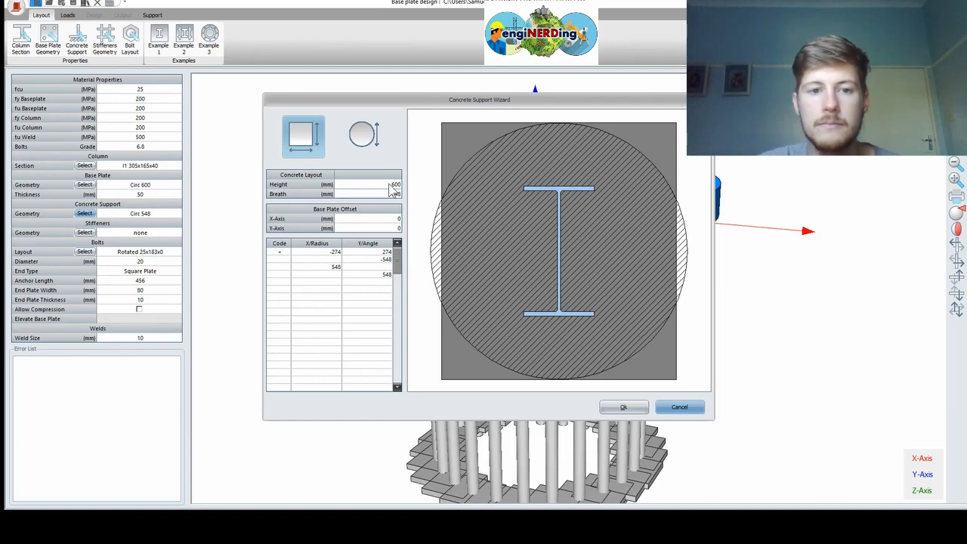
pyautogui.click(381, 193)
pyautogui.write('600')
pyautogui.press('Return')
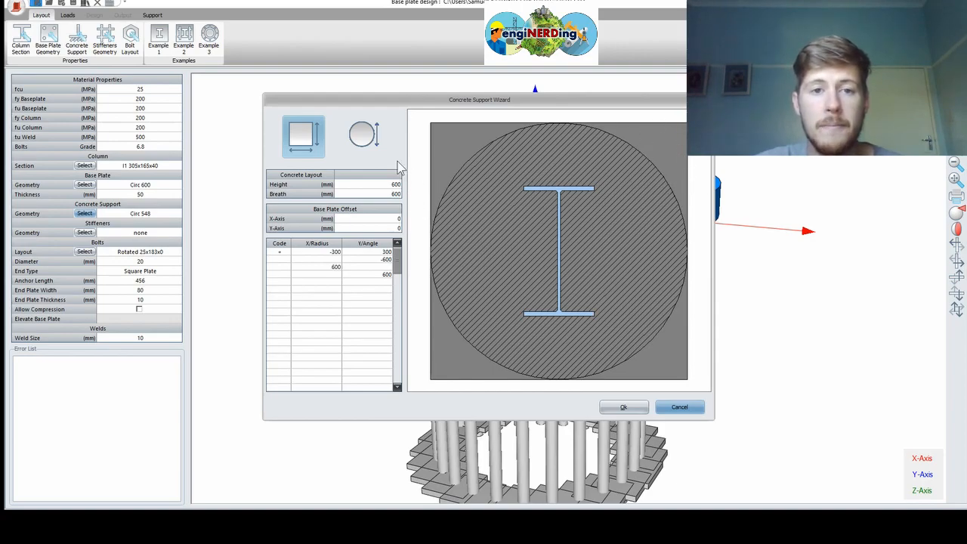
pyautogui.click(364, 134)
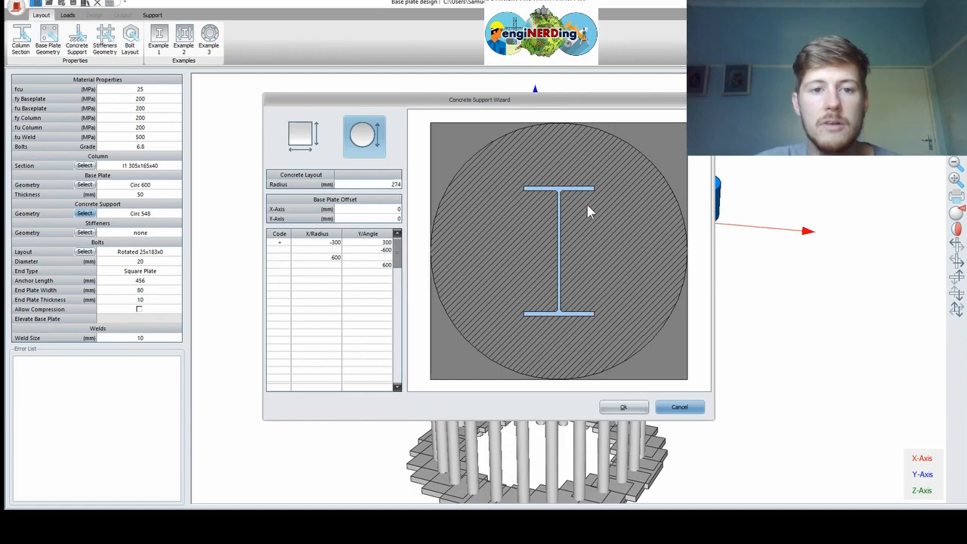
pyautogui.click(394, 183)
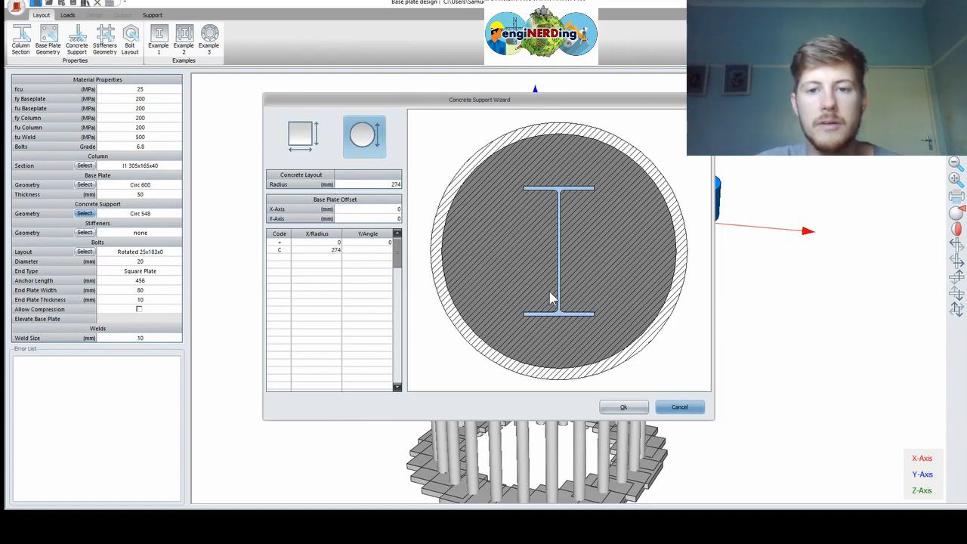
# Preview a 100 mm X-axis plate offset on the concrete, then reset it to 0
pyautogui.click(359, 210)
pyautogui.write('100')
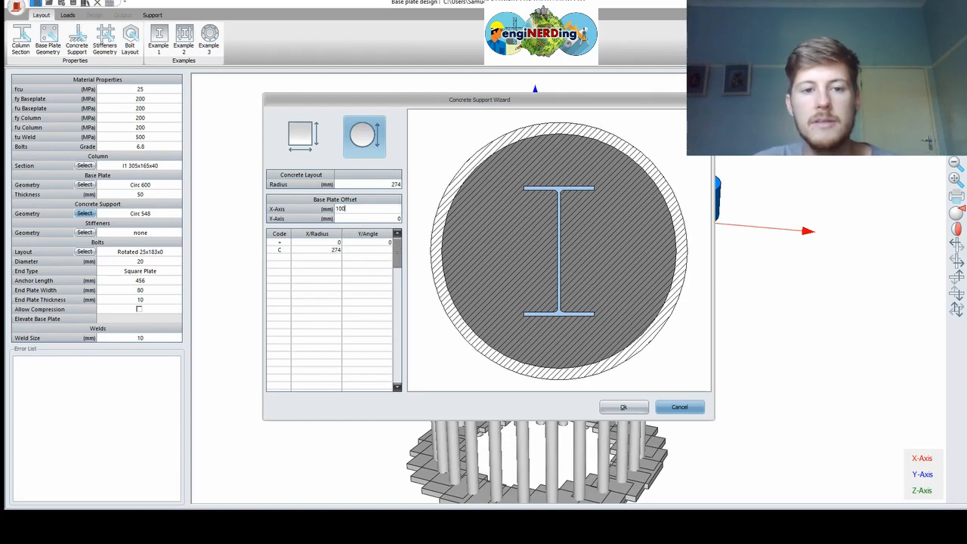
pyautogui.press('Return')
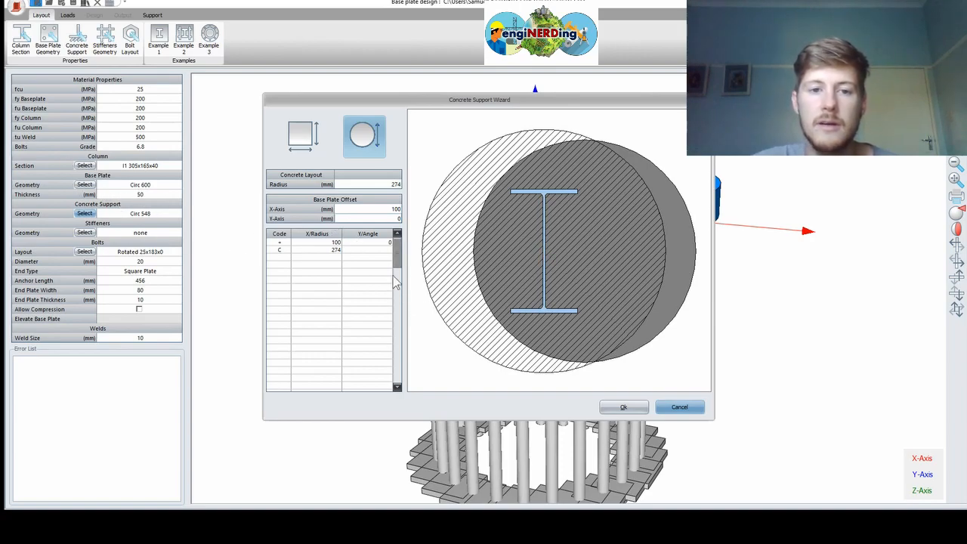
pyautogui.click(369, 211)
pyautogui.write('0')
pyautogui.press('Return')
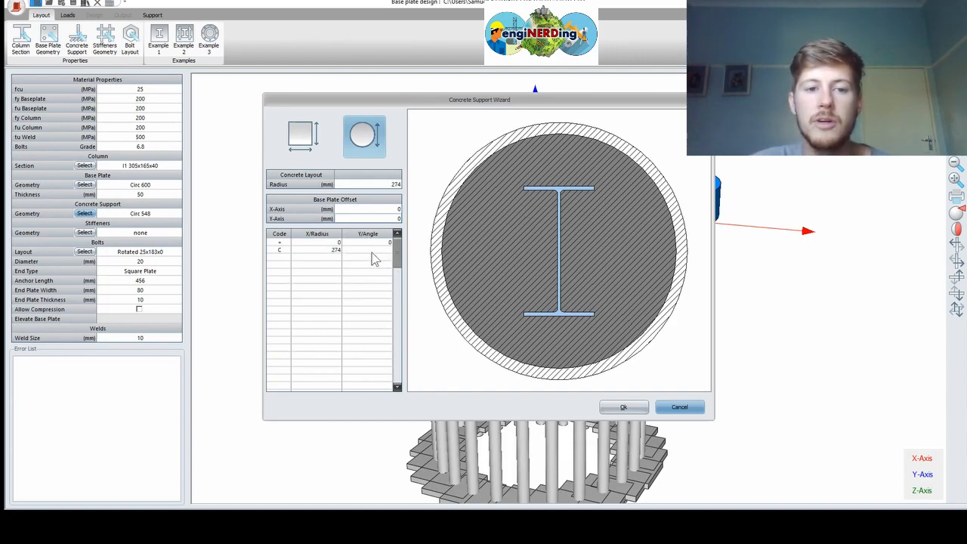
# Accept the concrete support settings and tilt the model to reveal the anchor bolts underneath
pyautogui.click(620, 407)
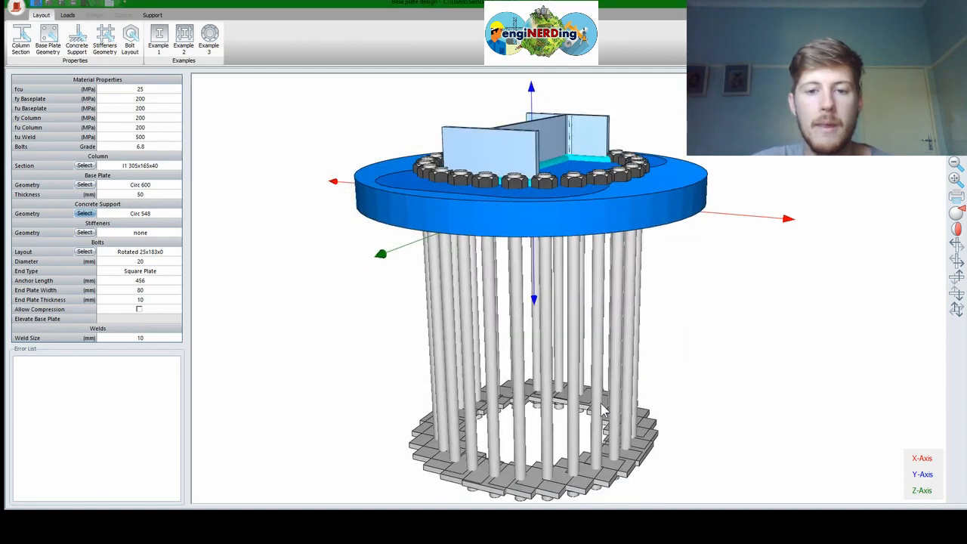
pyautogui.moveTo(409, 213); pyautogui.dragTo(414, 241, button='middle')
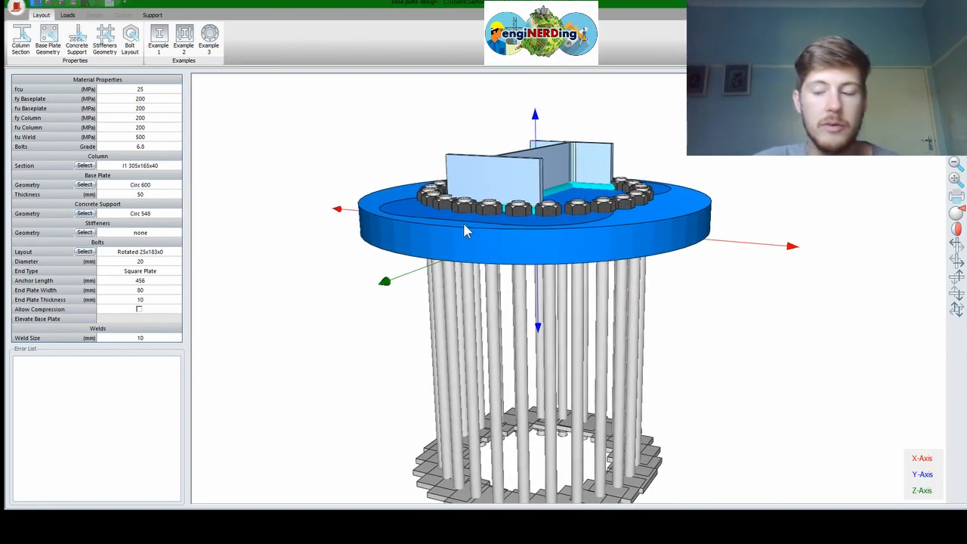
pyautogui.keyDown('shift'); pyautogui.moveTo(466, 240); pyautogui.dragTo(642, 305, button='middle'); pyautogui.keyUp('shift')
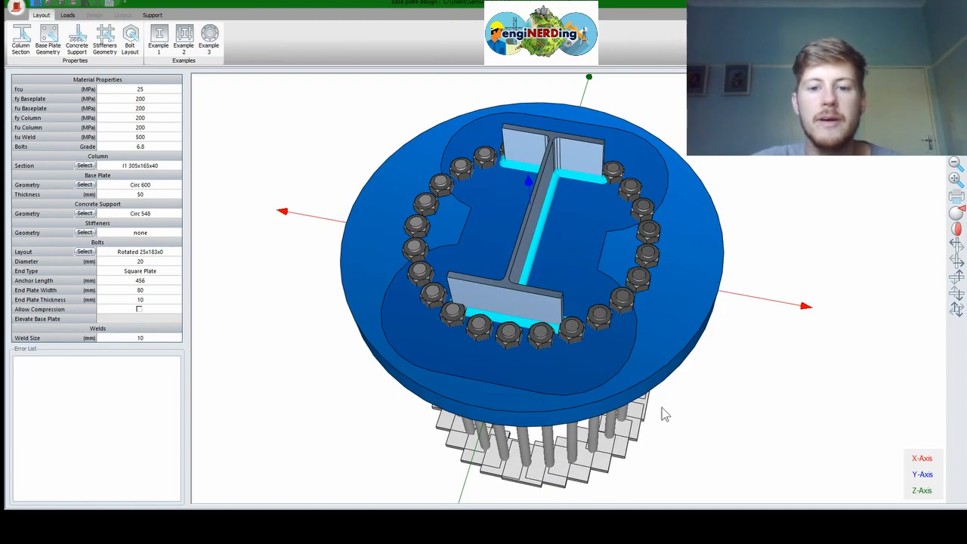
pyautogui.moveTo(642, 365); pyautogui.dragTo(631, 336, button='middle')
pyautogui.moveTo(568, 345); pyautogui.dragTo(545, 305)
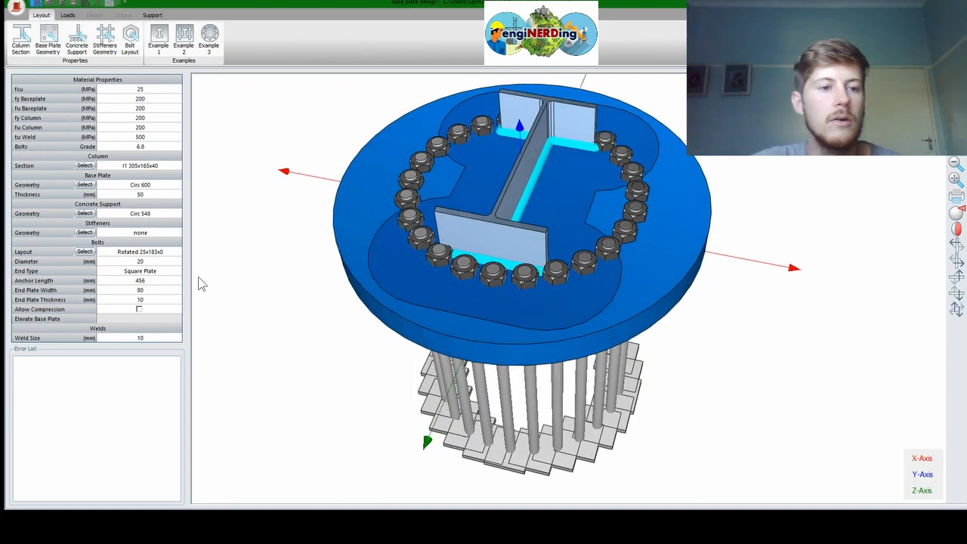
# Compare the stiffener layouts and apply the fourth arrangement (Type 3) around the column
pyautogui.click(84, 233)
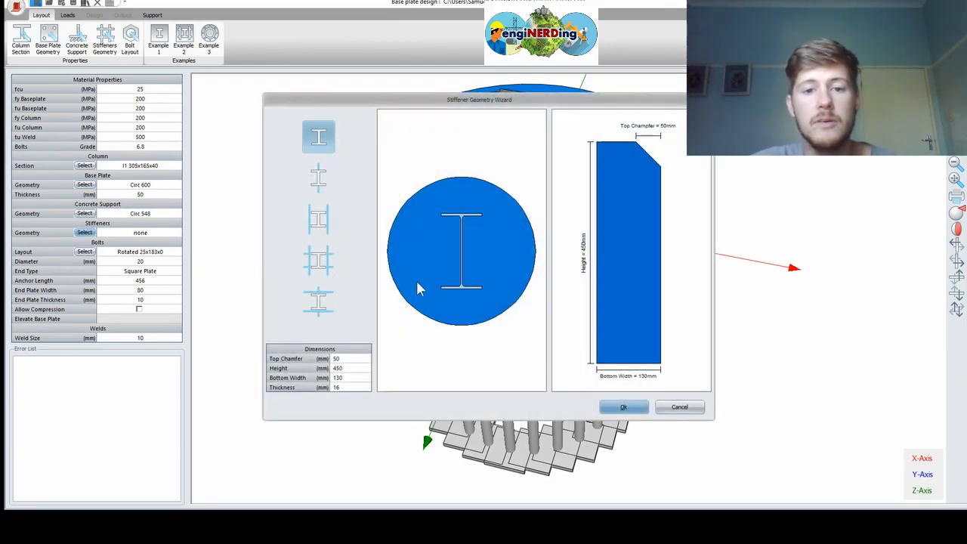
pyautogui.click(320, 189)
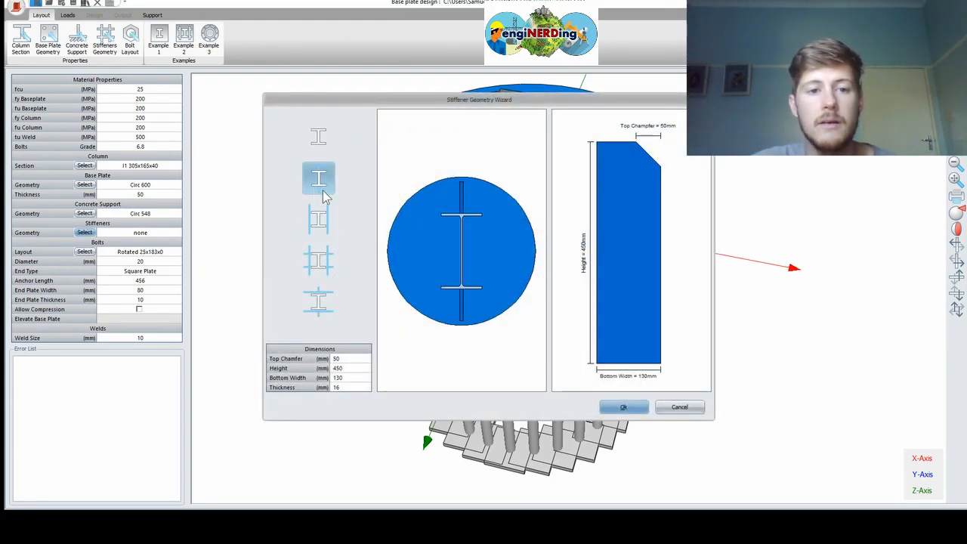
pyautogui.click(323, 220)
pyautogui.click(319, 261)
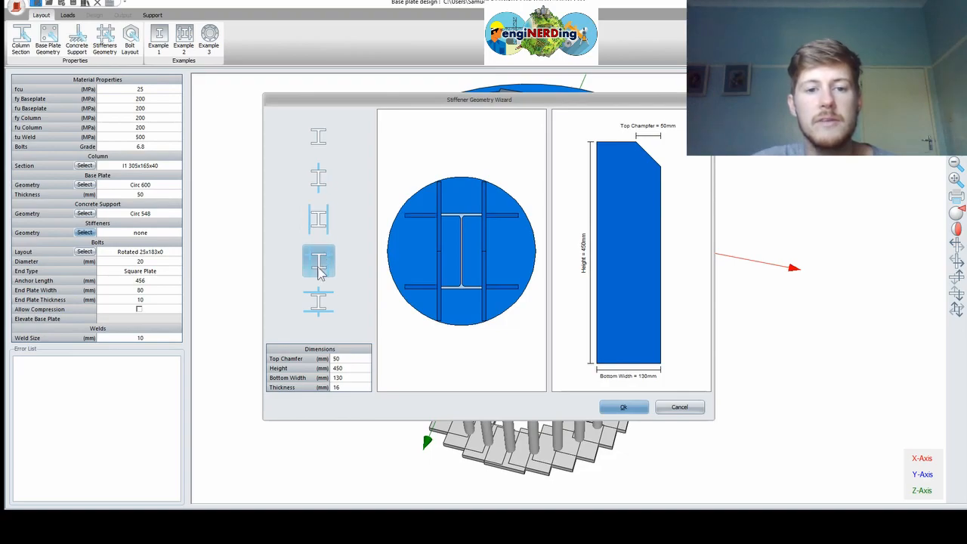
pyautogui.click(311, 304)
pyautogui.click(323, 263)
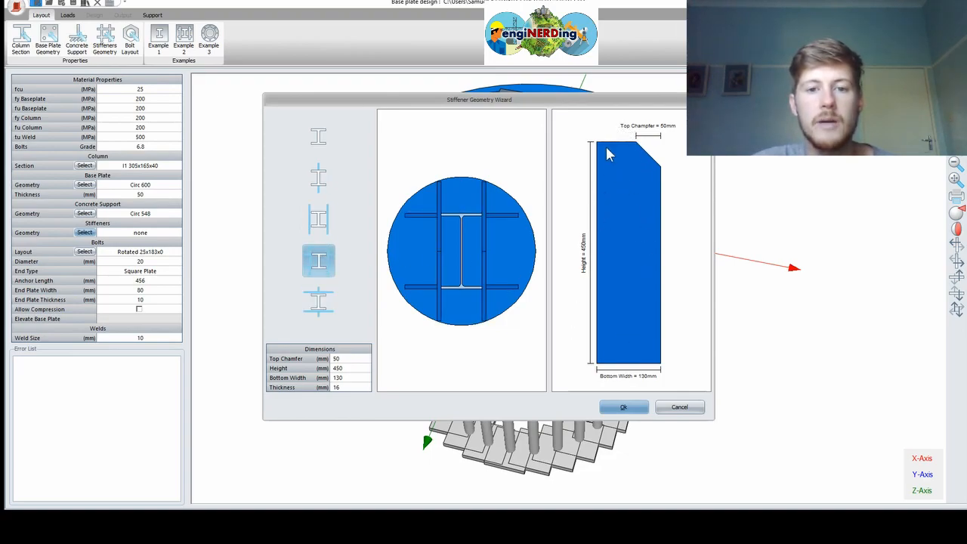
pyautogui.click(323, 220)
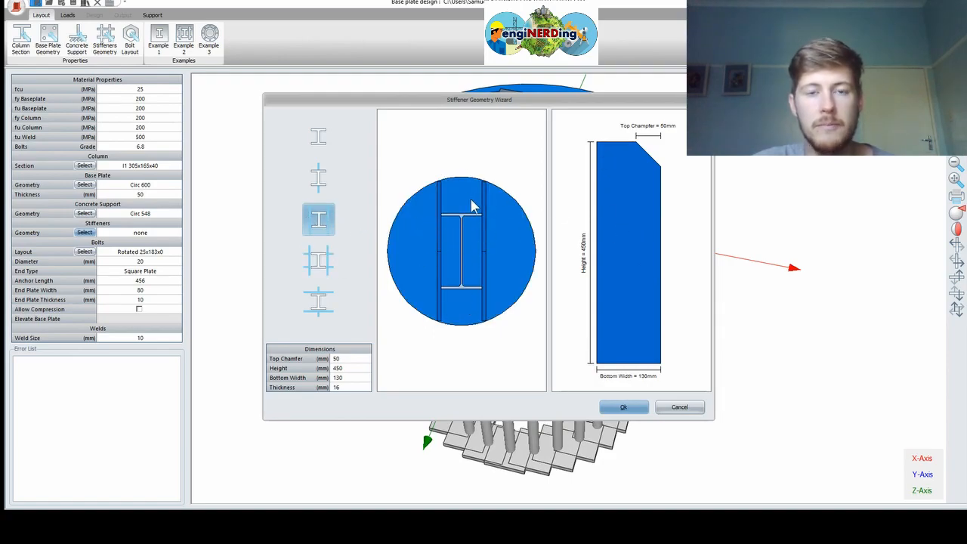
pyautogui.click(319, 262)
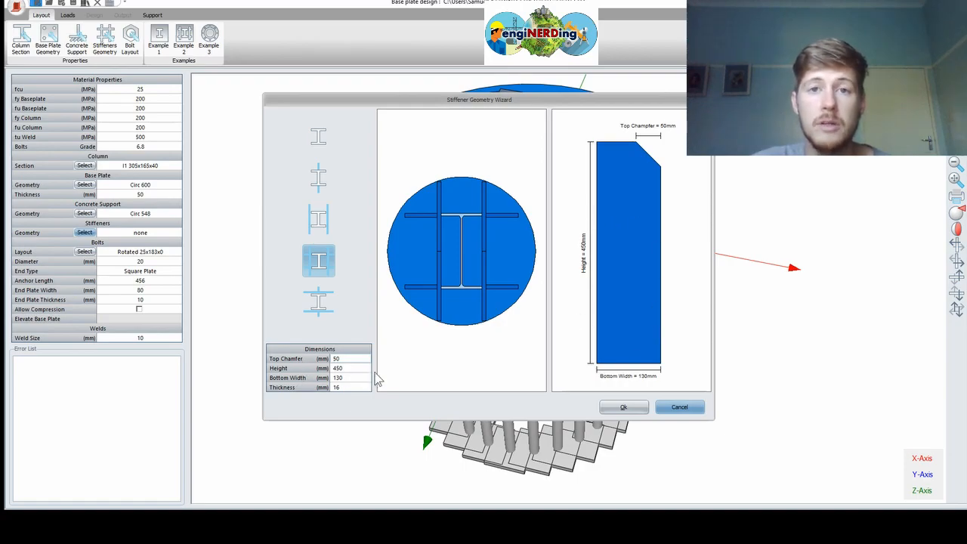
pyautogui.click(616, 409)
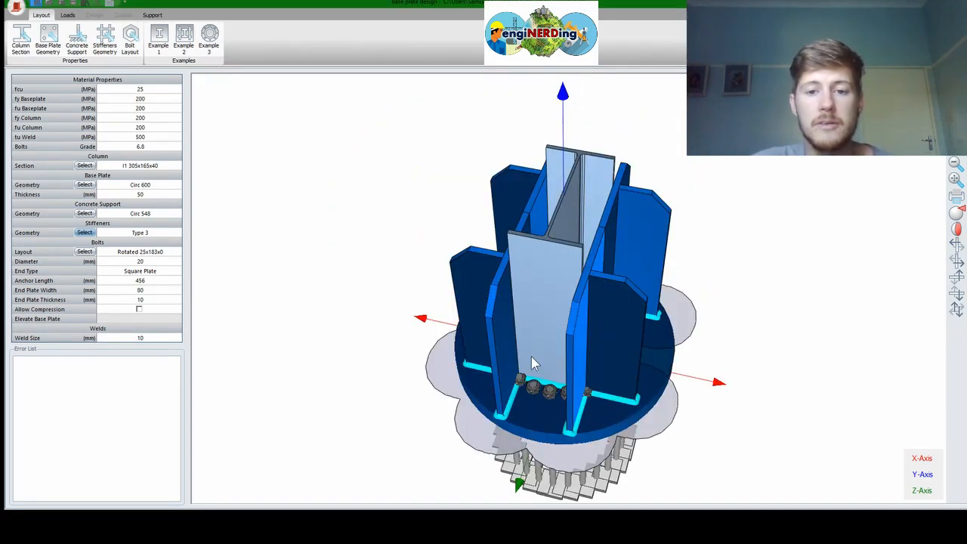
# Orbit the model to view the new stiffener plates from the side
pyautogui.moveTo(544, 349); pyautogui.dragTo(767, 296, button='middle')
# Set the stiffener height to 200 mm and the bottom width to 90 mm
pyautogui.click(84, 232)
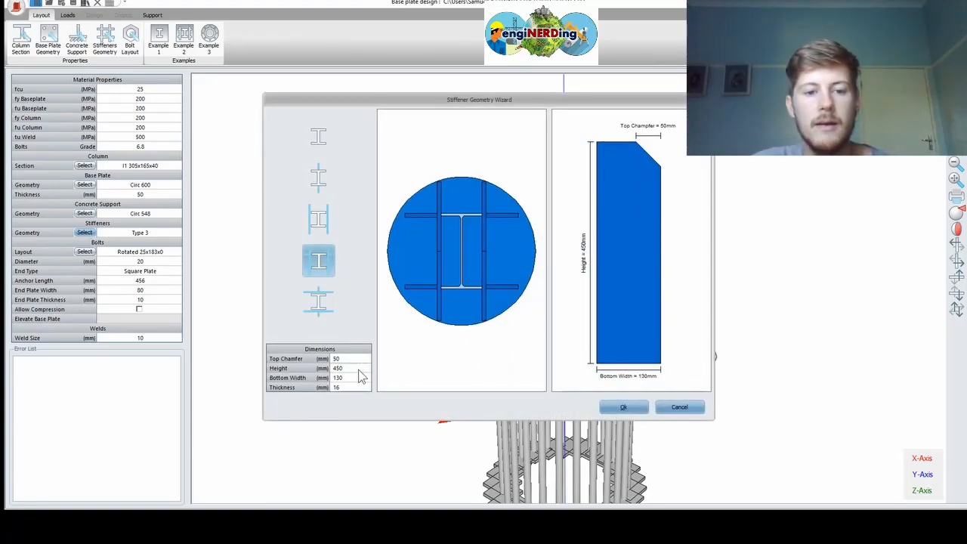
pyautogui.doubleClick(359, 369)
pyautogui.write('200')
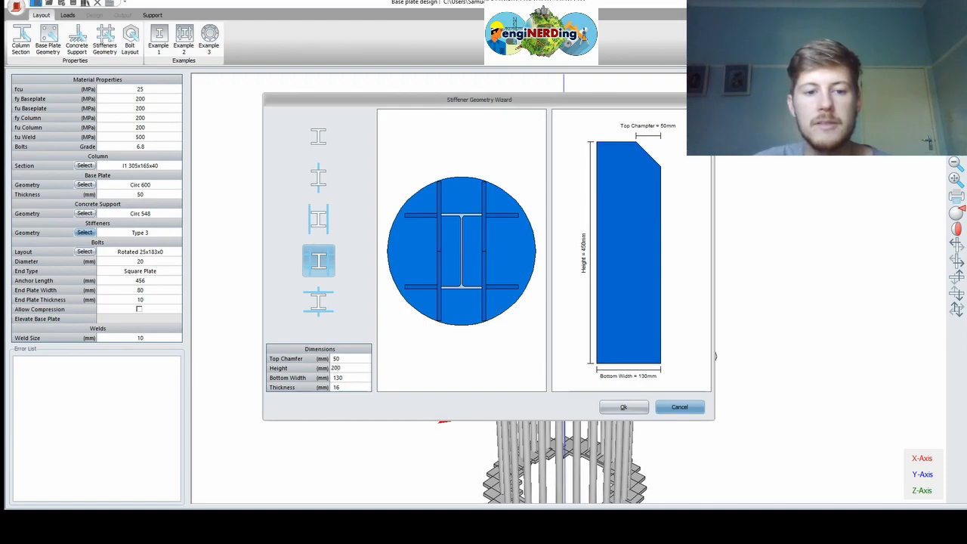
pyautogui.press('Return')
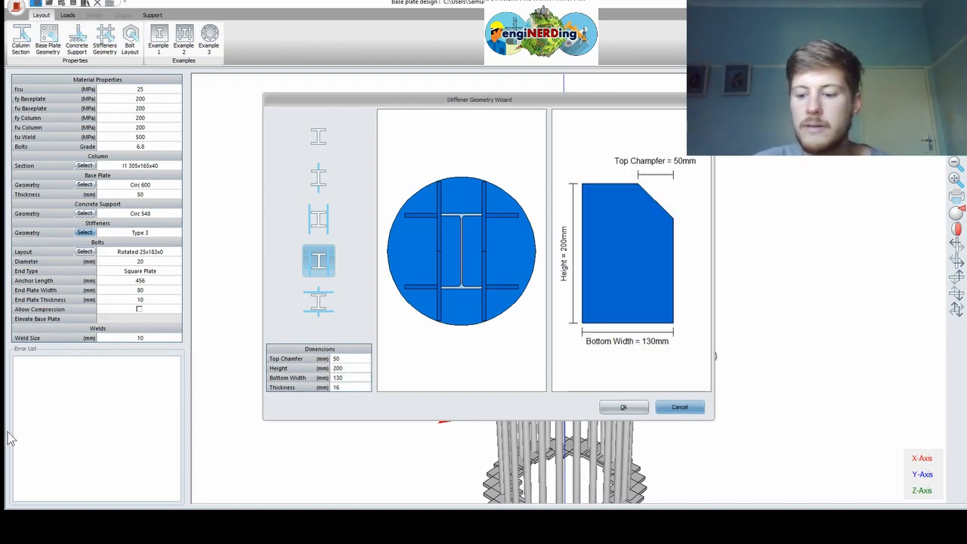
pyautogui.write('90')
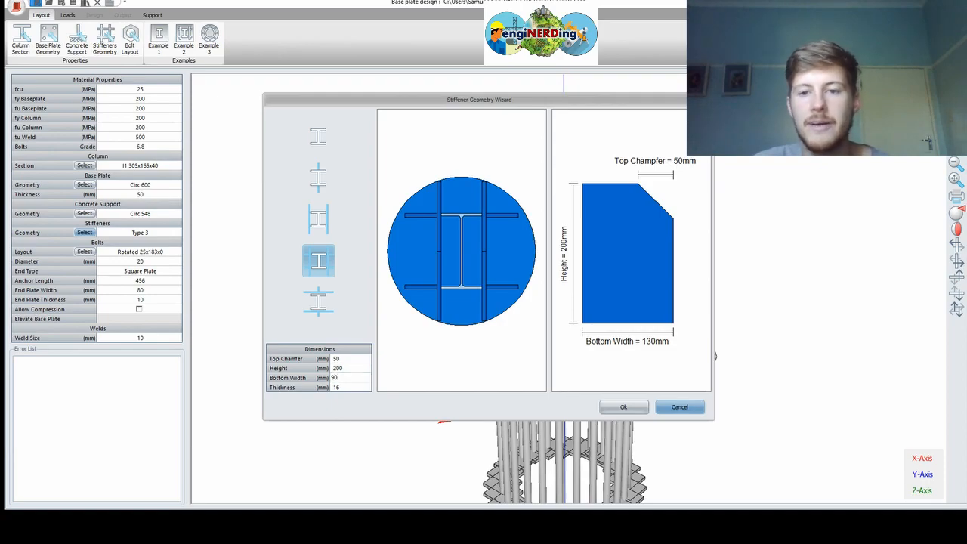
pyautogui.press('Return')
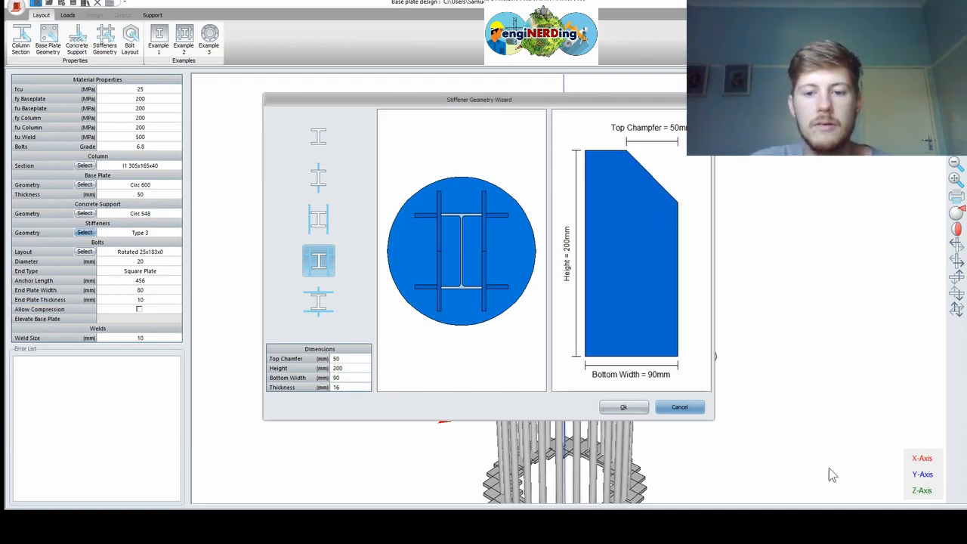
# Apply the 200 mm stiffeners and orbit around the base plate to inspect them and the bolts
pyautogui.click(618, 408)
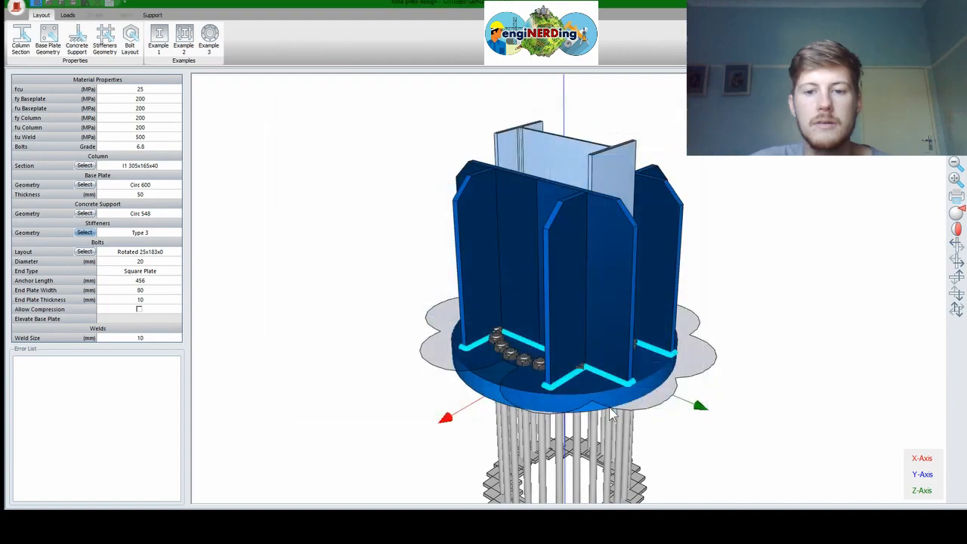
pyautogui.moveTo(625, 276); pyautogui.dragTo(429, 377)
pyautogui.moveTo(626, 293); pyautogui.dragTo(530, 212)
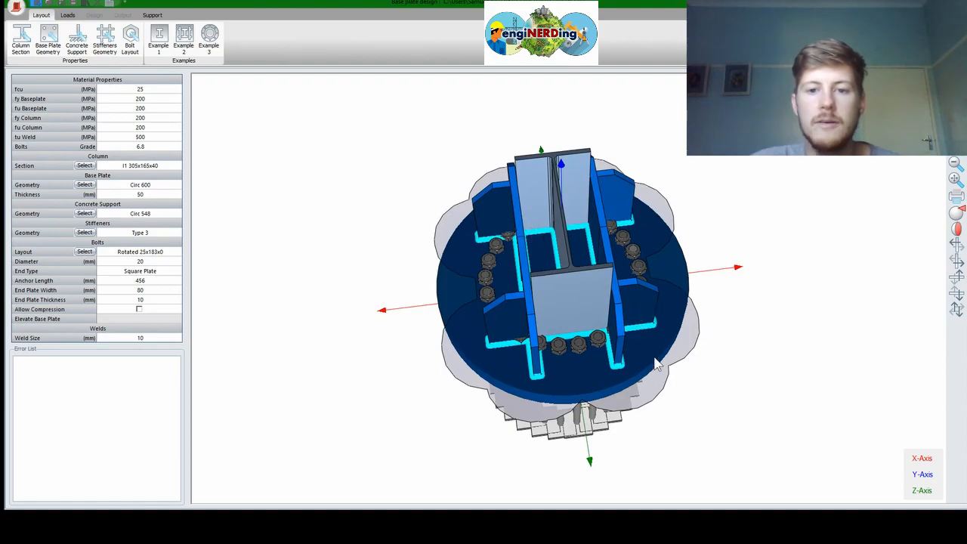
pyautogui.moveTo(587, 293); pyautogui.dragTo(411, 268)
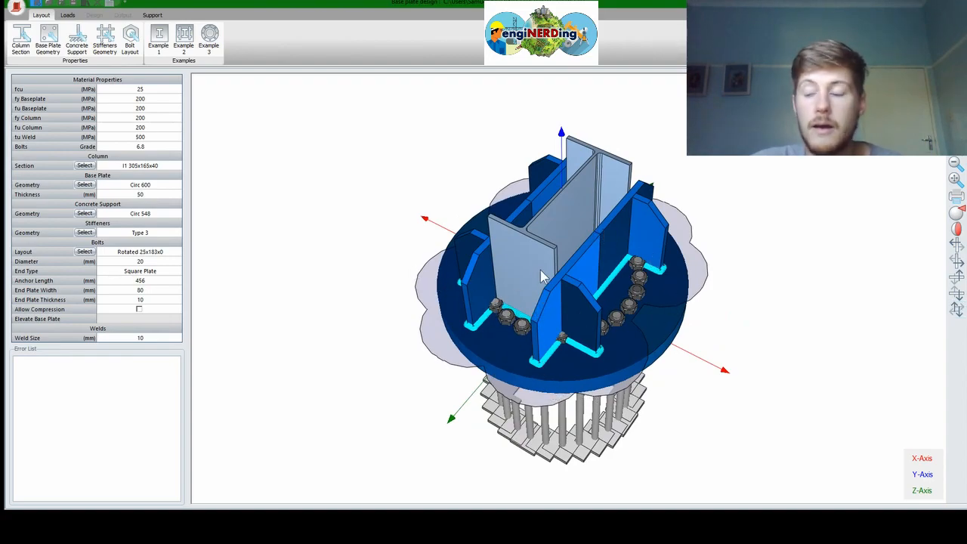
pyautogui.moveTo(548, 266); pyautogui.dragTo(801, 189)
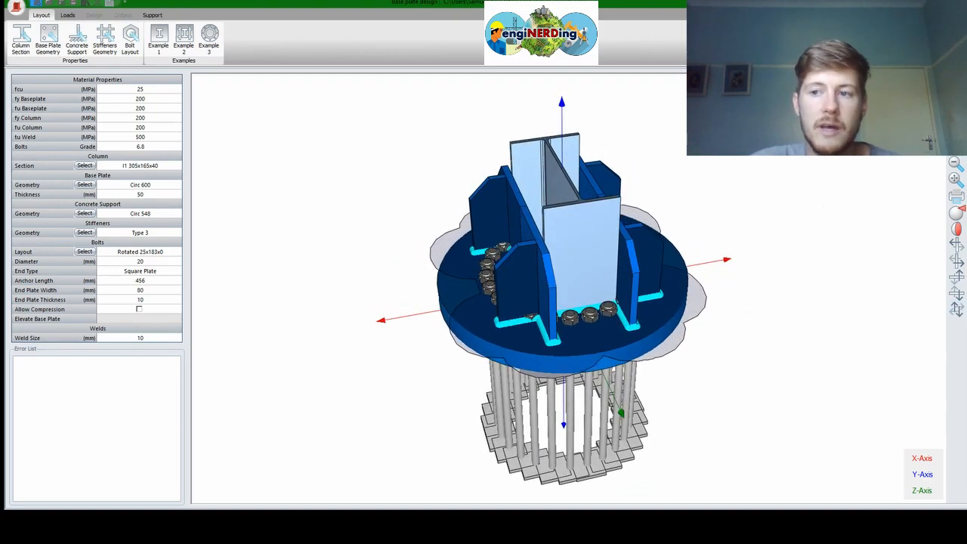
pyautogui.moveTo(602, 254); pyautogui.dragTo(636, 315)
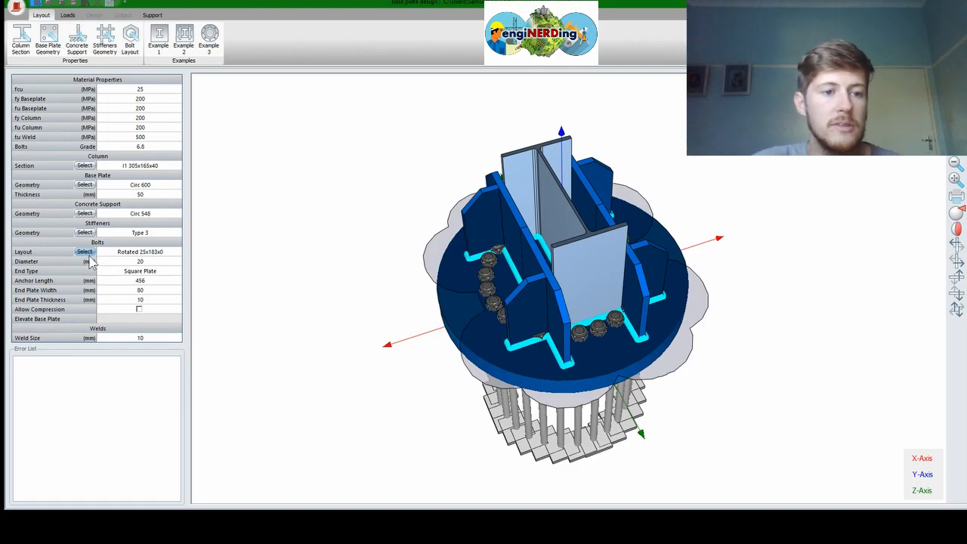
pyautogui.click(85, 252)
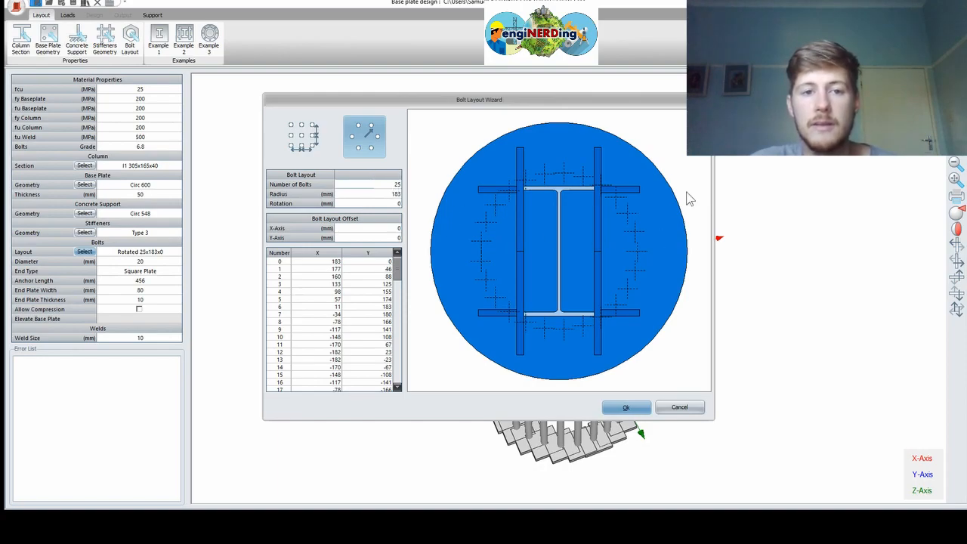
# Set the circular pattern to 20 bolts and edit the pattern's X and Y offsets
pyautogui.press('Tab')
pyautogui.write('2')
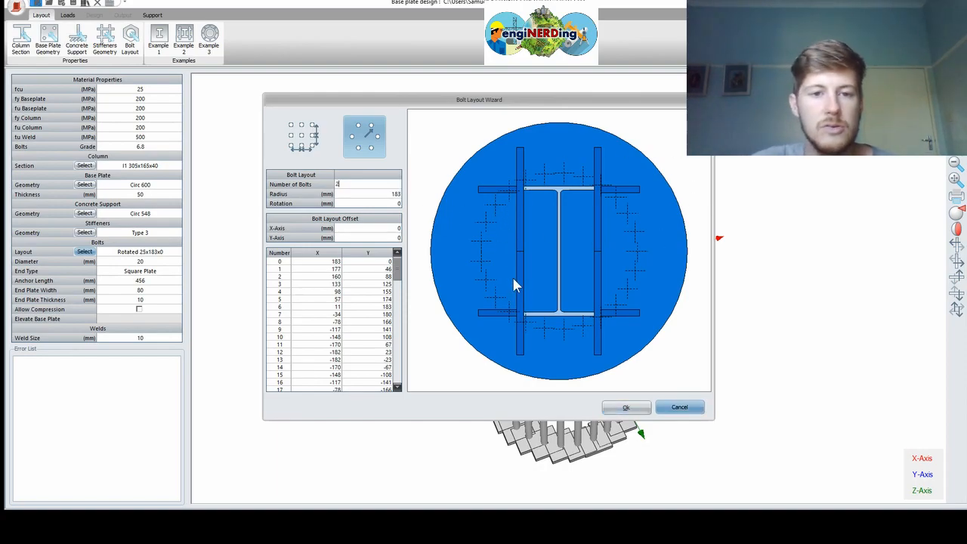
pyautogui.press('Return')
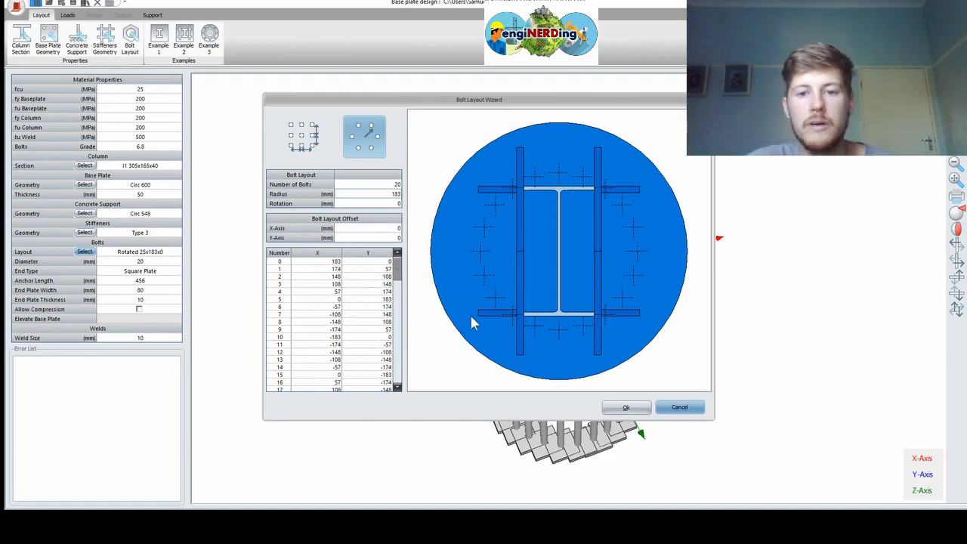
pyautogui.click(398, 229)
pyautogui.write('2')
pyautogui.click(399, 238)
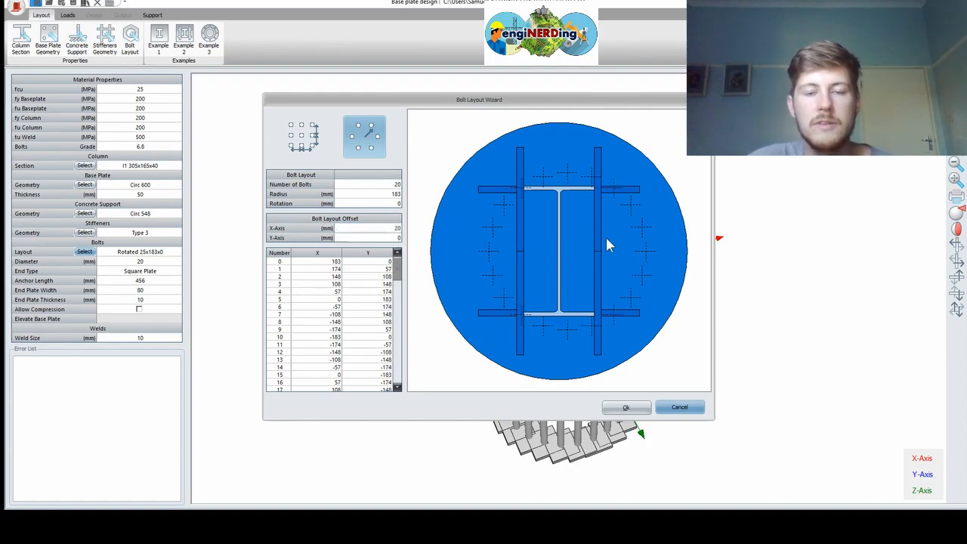
pyautogui.click(396, 228)
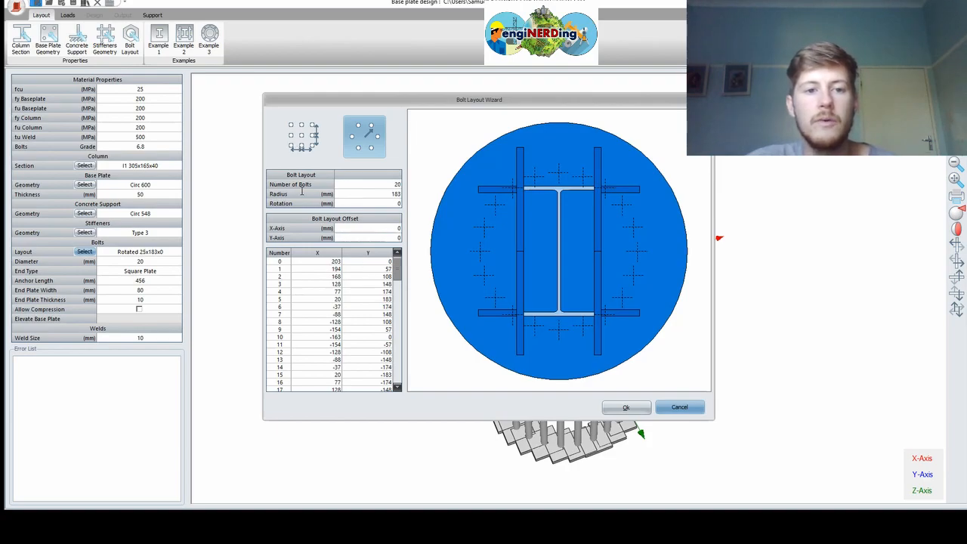
# Set the bolt circle radius to 200 mm and refresh the bolt coordinates
pyautogui.click(396, 195)
pyautogui.write('2')
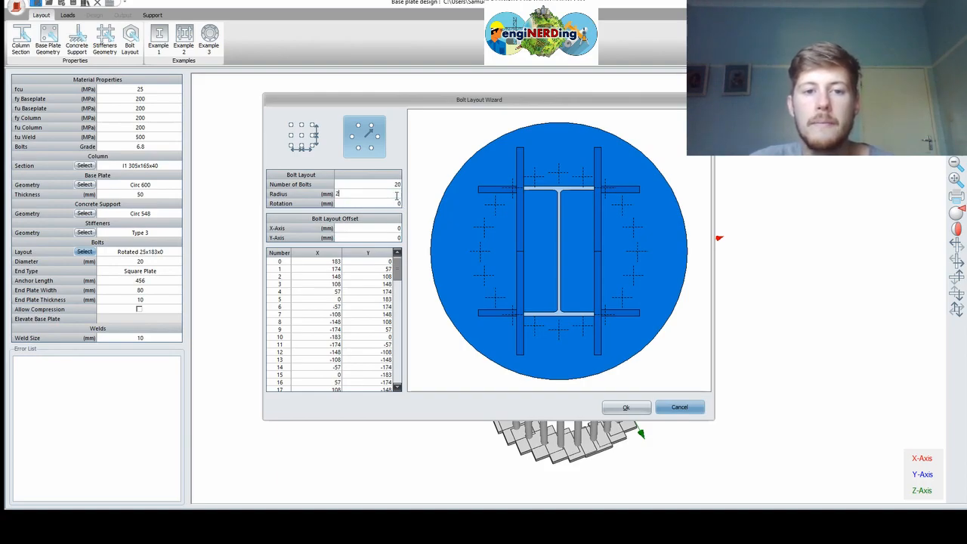
pyautogui.click(397, 203)
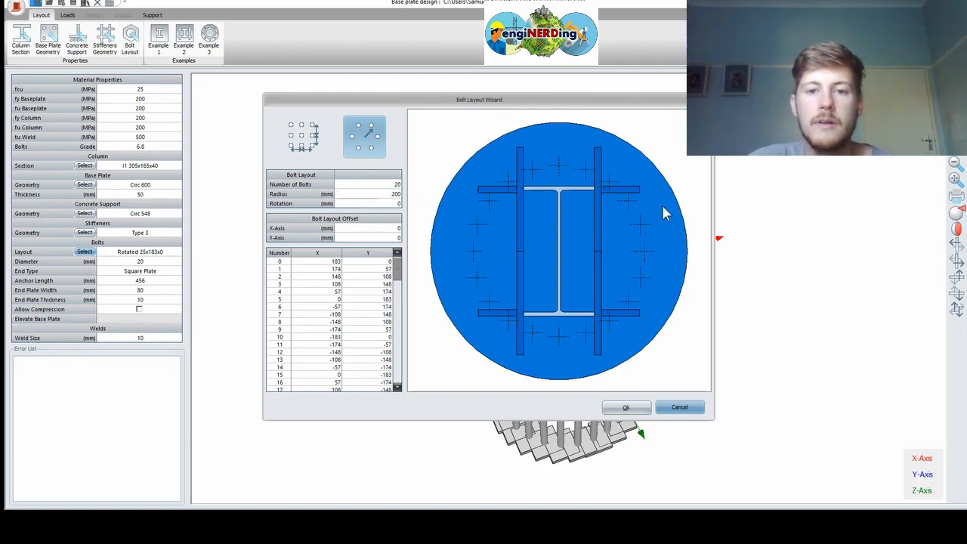
pyautogui.click(400, 203)
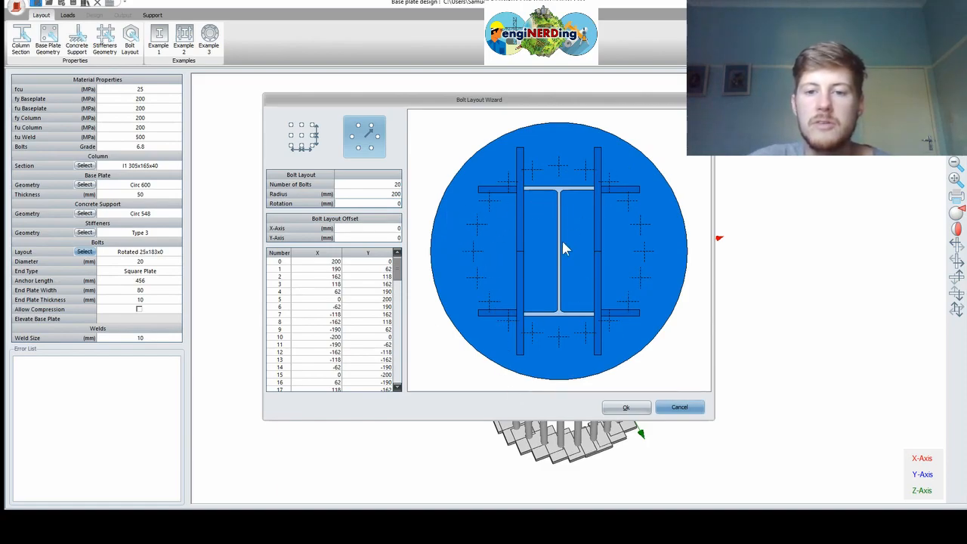
# Switch to a rectangular bolt grid with 2 rows at 450 mm row spacing
pyautogui.click(309, 149)
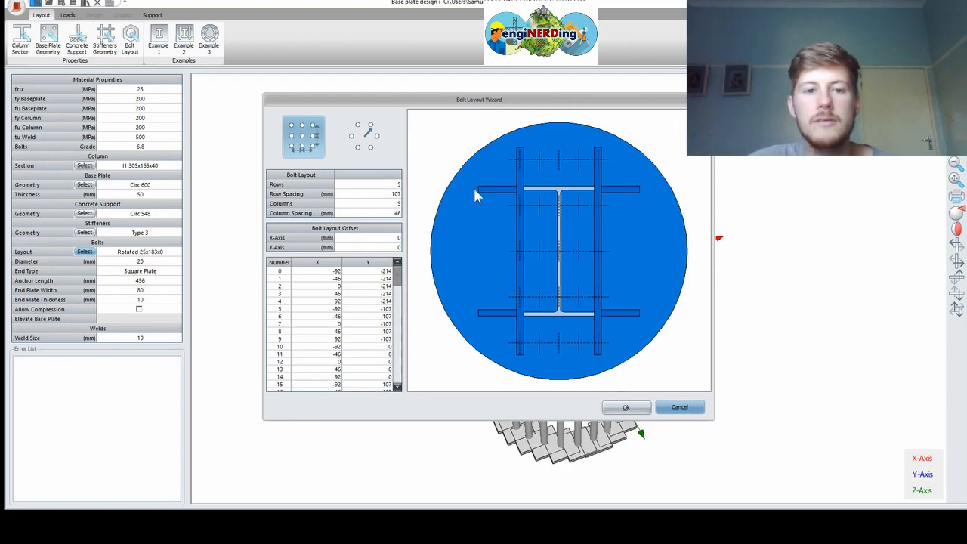
pyautogui.click(357, 185)
pyautogui.write('2')
pyautogui.press('Return')
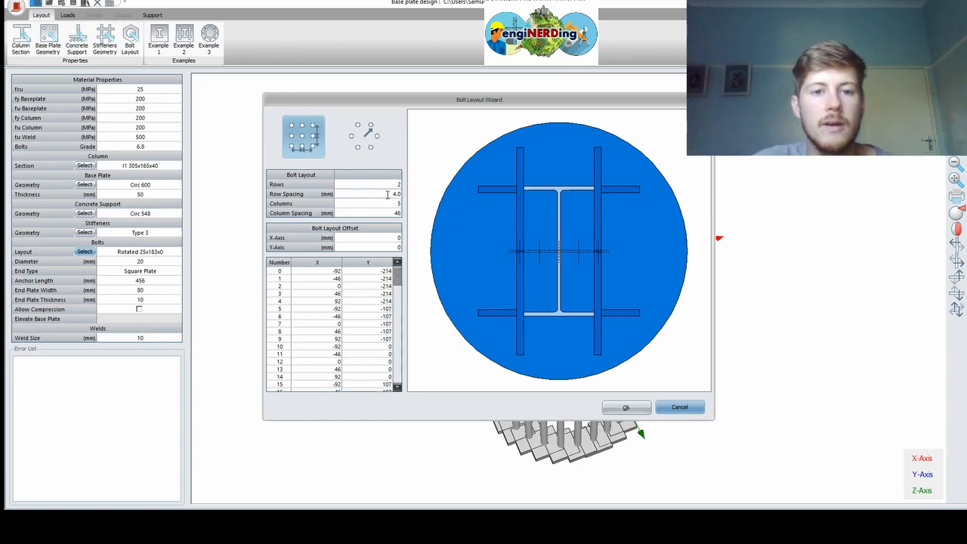
pyautogui.click(387, 194)
pyautogui.write('50')
pyautogui.press('Return')
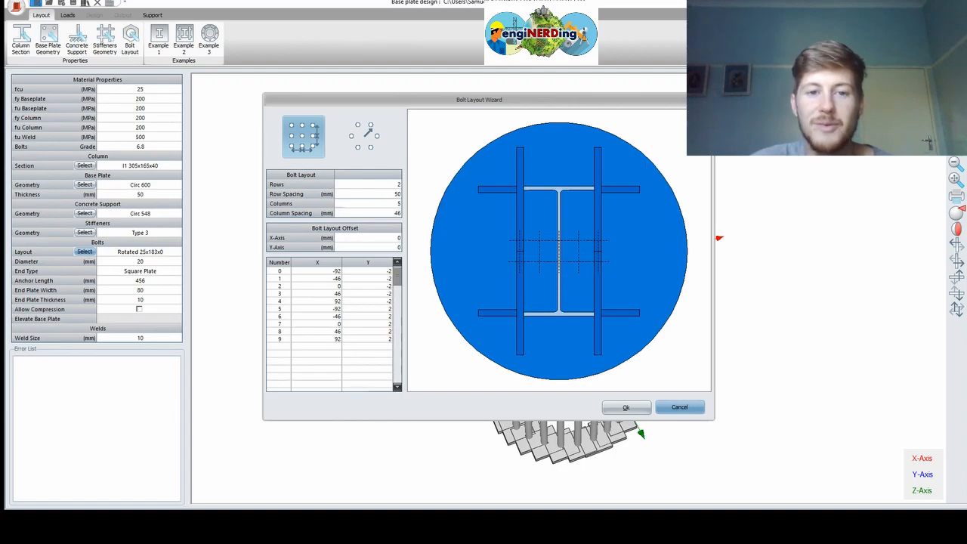
pyautogui.click(373, 195)
pyautogui.write('450')
pyautogui.press('Return')
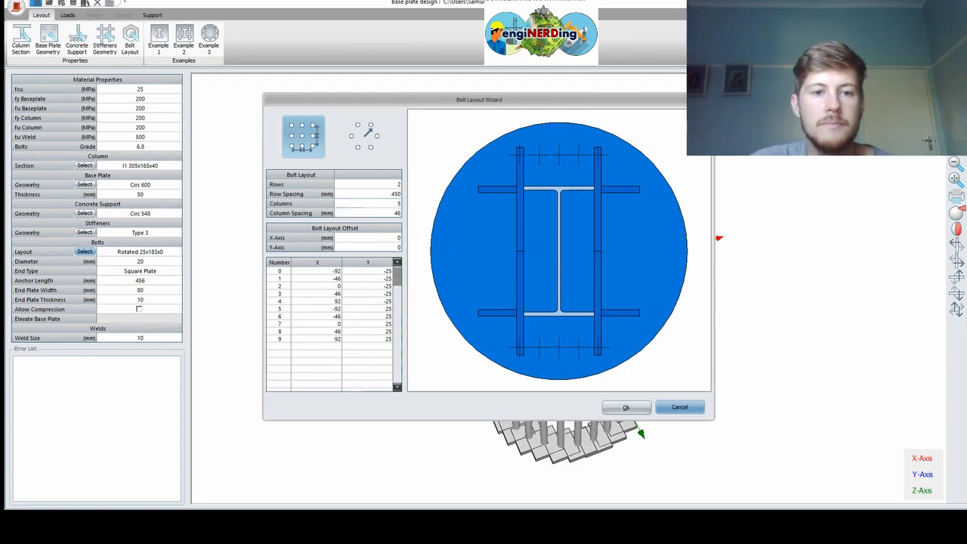
# Set the bolt grid to 2 columns with 200 mm column spacing
pyautogui.click(359, 204)
pyautogui.write('2')
pyautogui.press('Return')
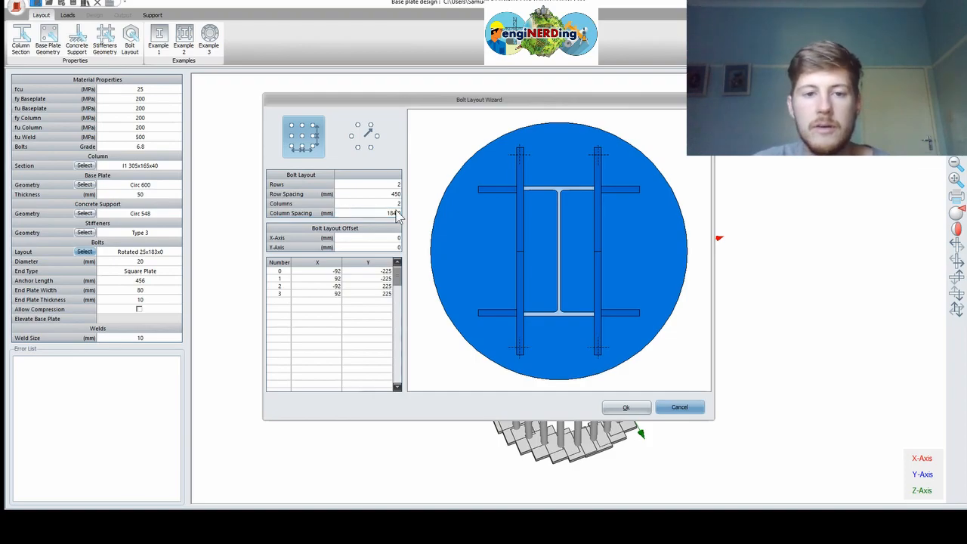
pyautogui.write('200')
pyautogui.press('Return')
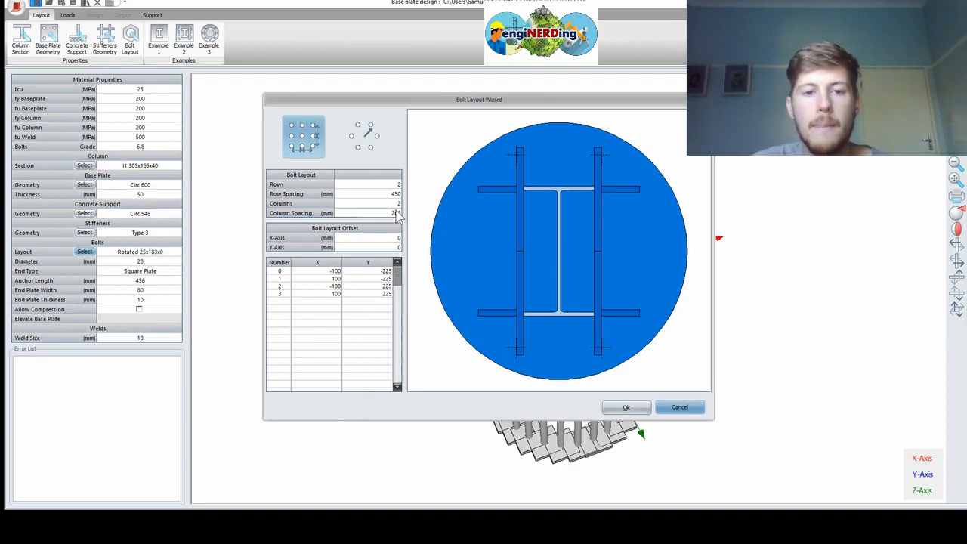
# Change the bolt column spacing to 220 mm
pyautogui.write('220')
pyautogui.press('Return')
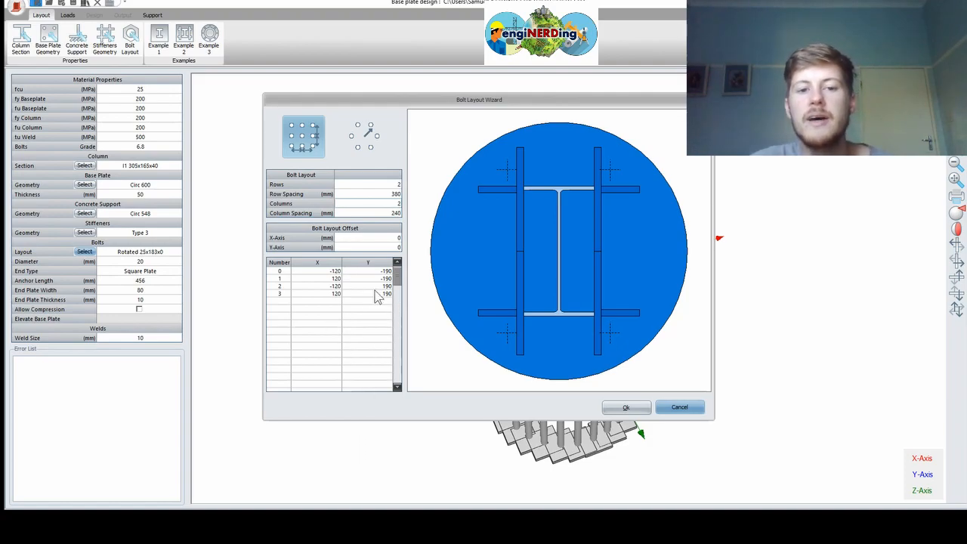
pyautogui.click(627, 407)
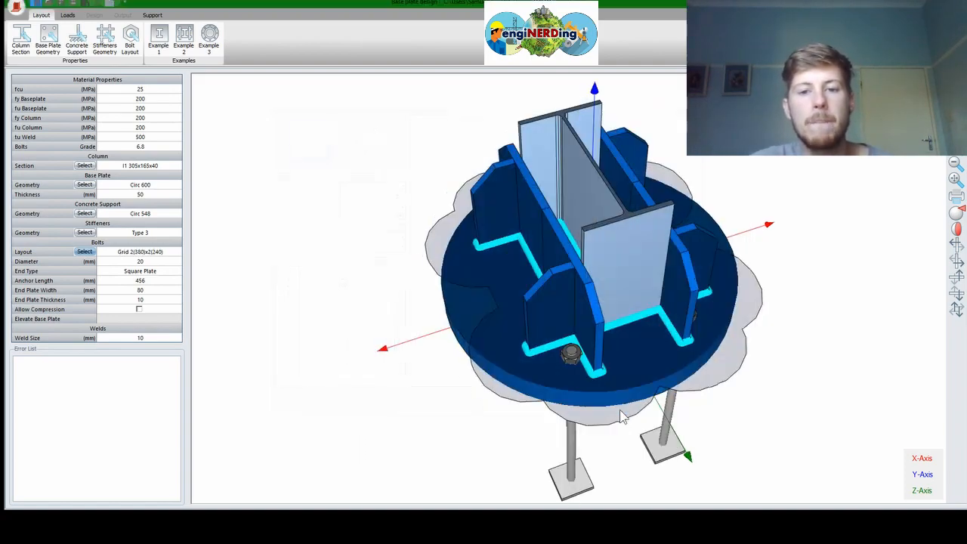
pyautogui.moveTo(529, 330); pyautogui.dragTo(492, 339, button='middle')
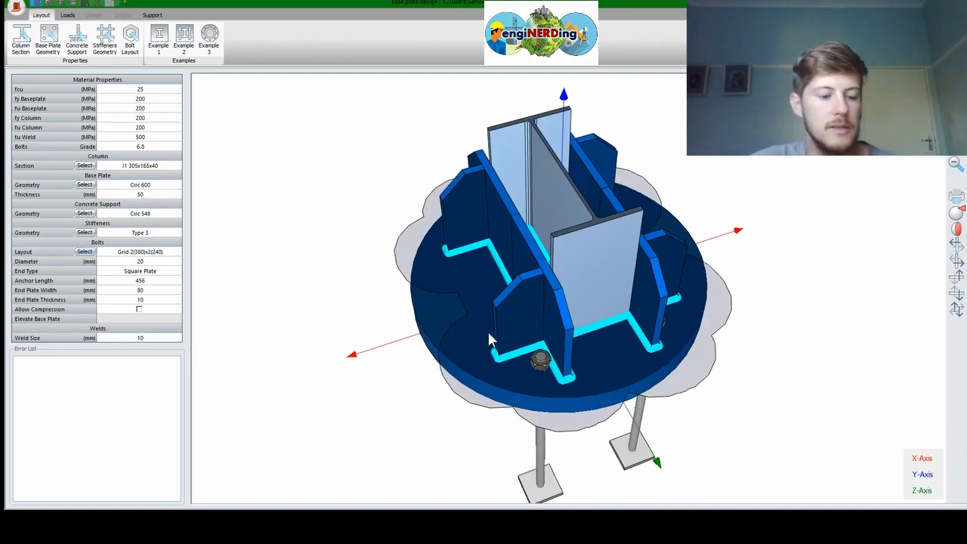
pyautogui.moveTo(499, 338); pyautogui.dragTo(581, 401, button='right')
pyautogui.moveTo(580, 385); pyautogui.dragTo(587, 405, button='middle')
pyautogui.moveTo(571, 362); pyautogui.dragTo(533, 279, button='right')
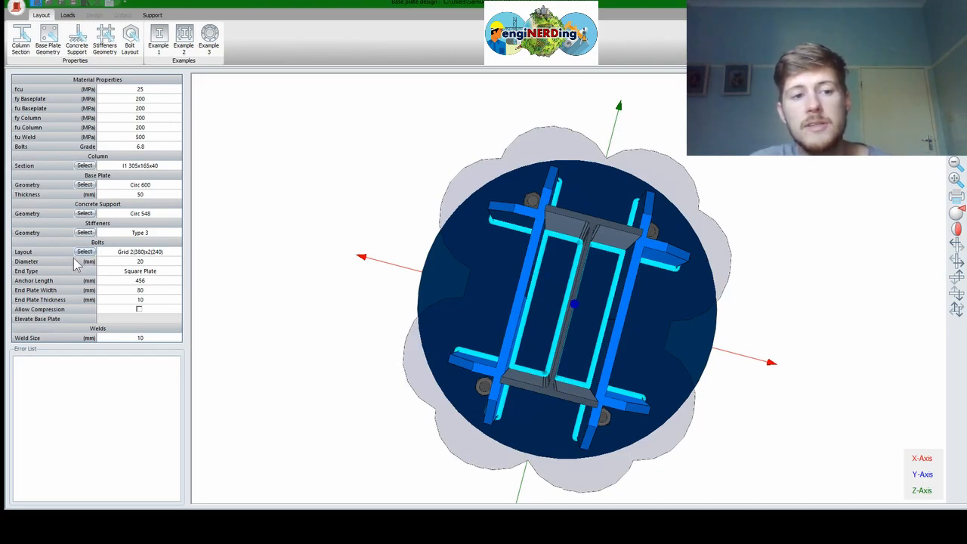
# Set the anchor bolt diameter to 16 mm
pyautogui.click(158, 264)
pyautogui.click(177, 261)
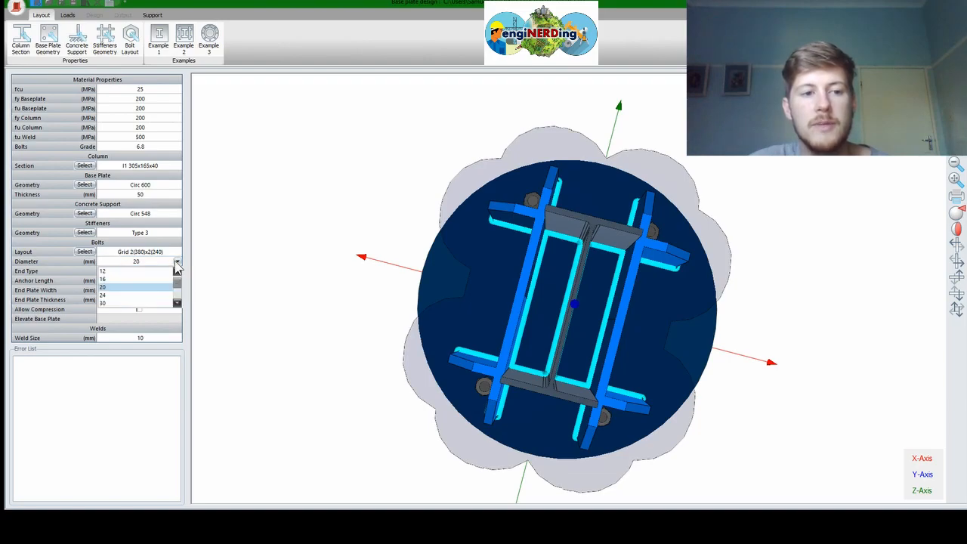
pyautogui.click(152, 280)
pyautogui.moveTo(610, 400); pyautogui.dragTo(536, 370, button='middle')
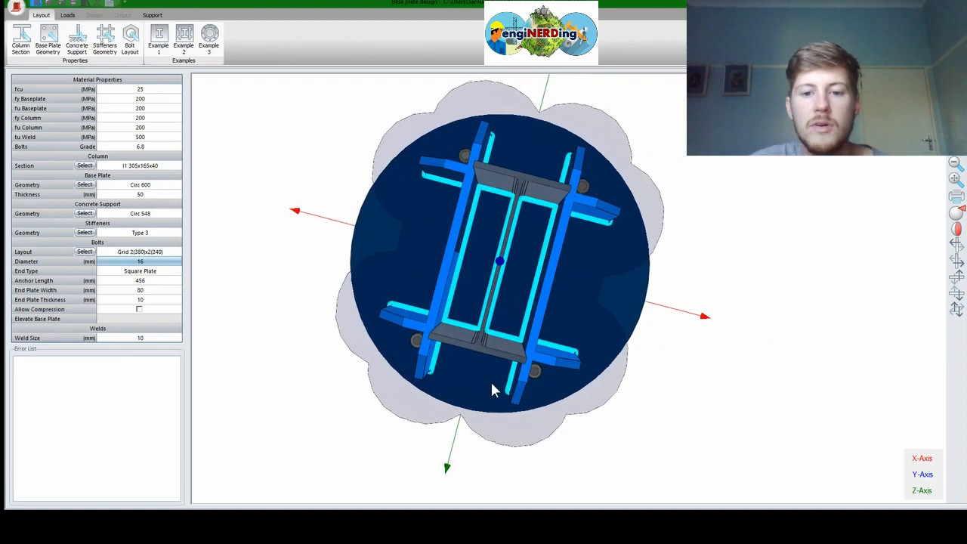
# Change the anchor bolt end type to Stud and tilt the view to check the anchors
pyautogui.click(163, 272)
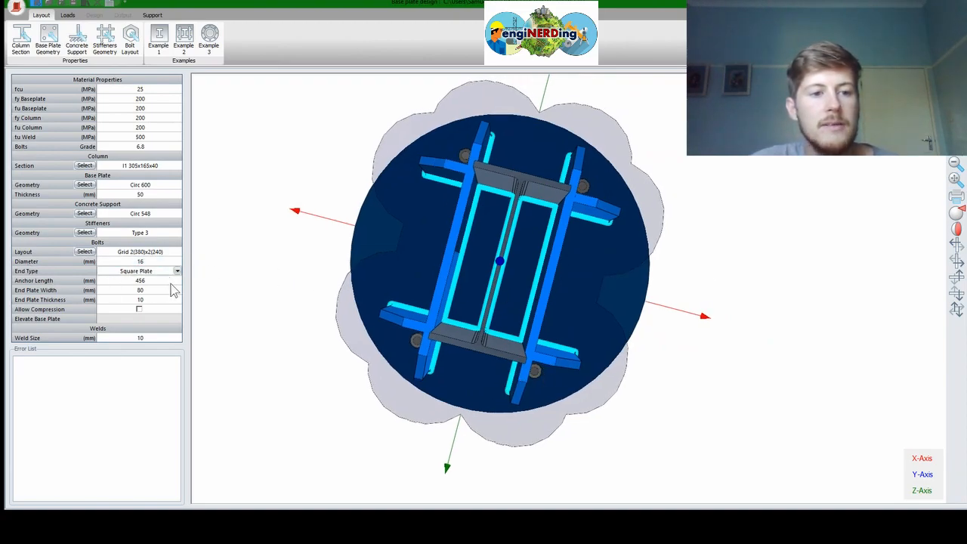
pyautogui.moveTo(445, 319); pyautogui.dragTo(431, 108, button='middle')
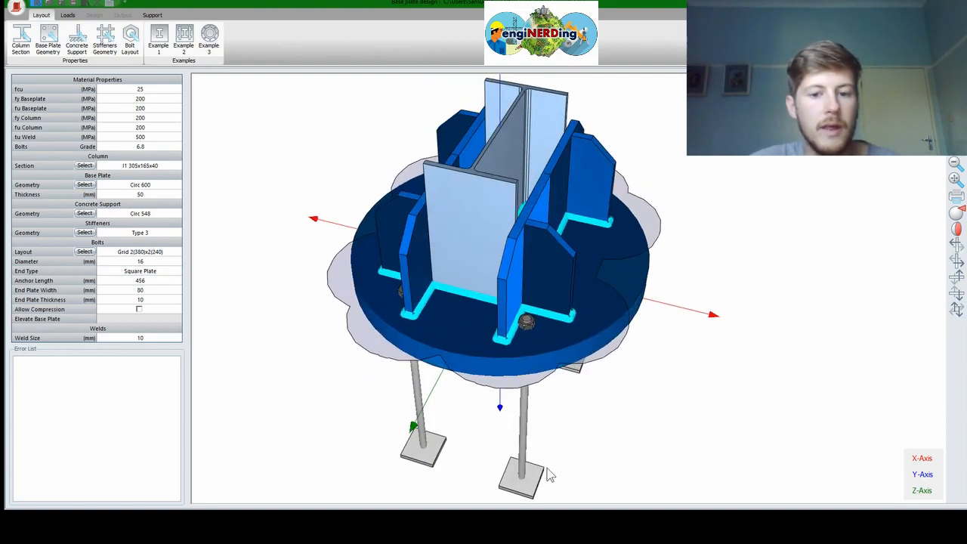
pyautogui.click(178, 272)
pyautogui.click(178, 272)
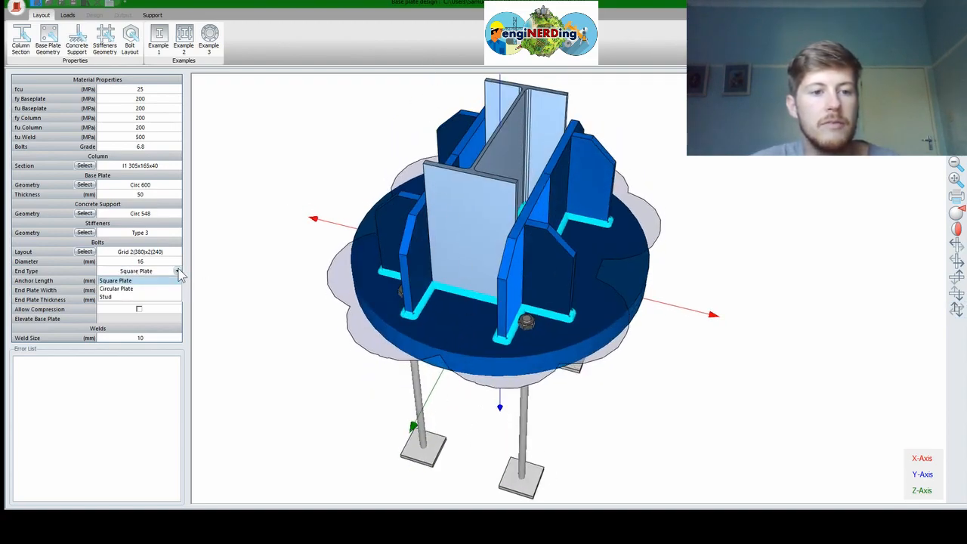
pyautogui.click(117, 296)
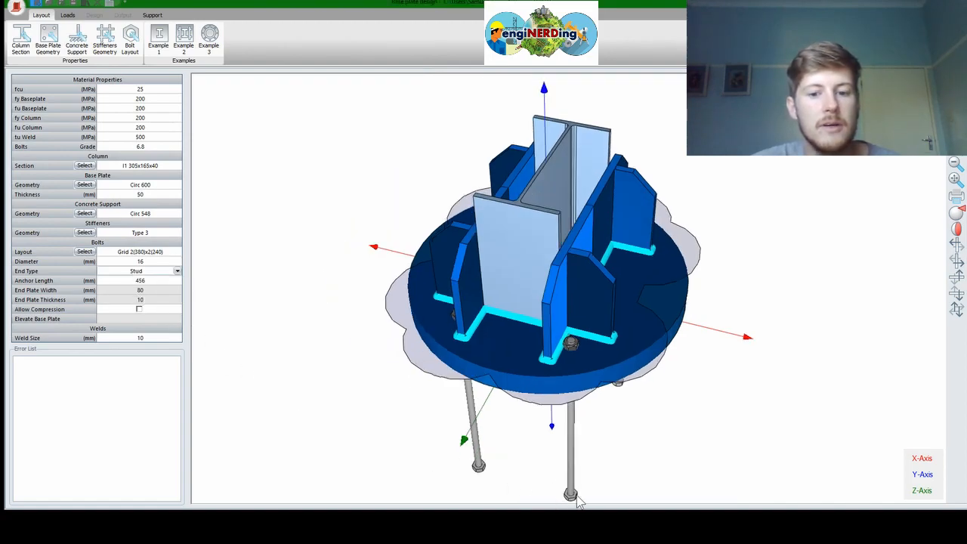
pyautogui.moveTo(576, 447); pyautogui.dragTo(579, 325)
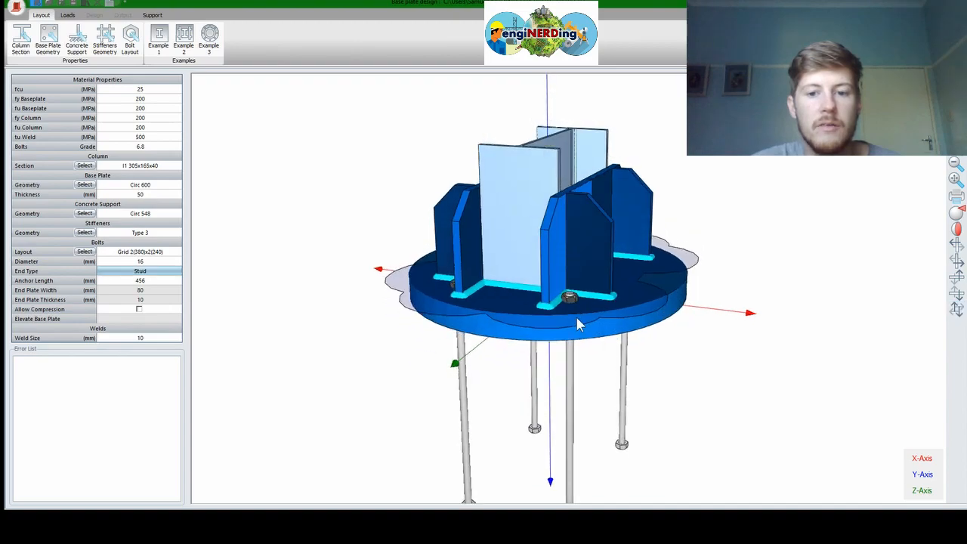
pyautogui.moveTo(590, 368); pyautogui.dragTo(557, 220, button='middle')
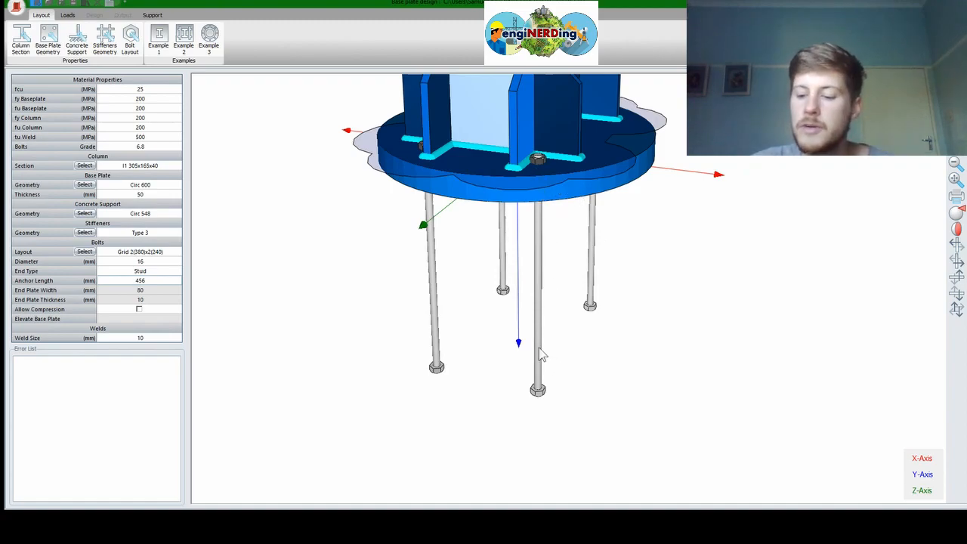
# Set the anchor bolt length to 300 mm and enable Allow Compression
pyautogui.write('300')
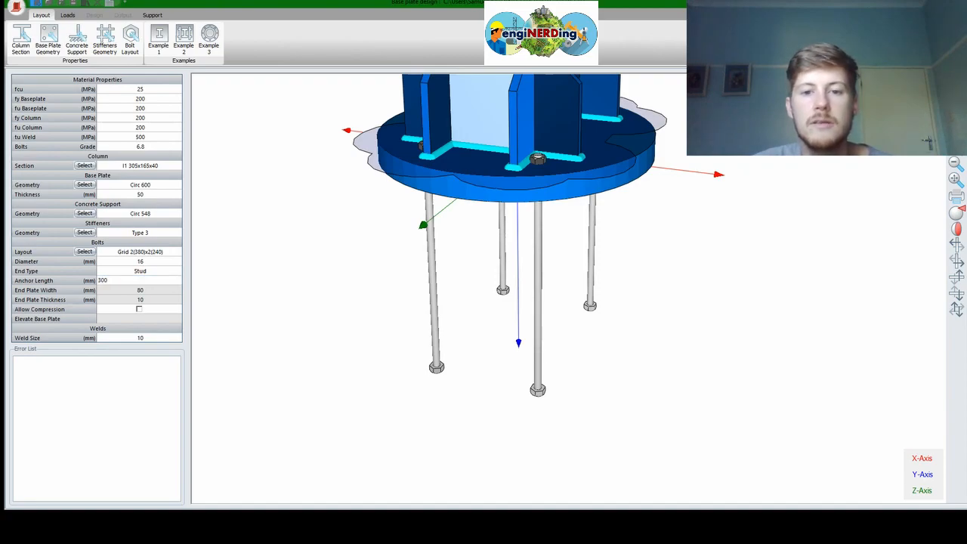
pyautogui.press('Return')
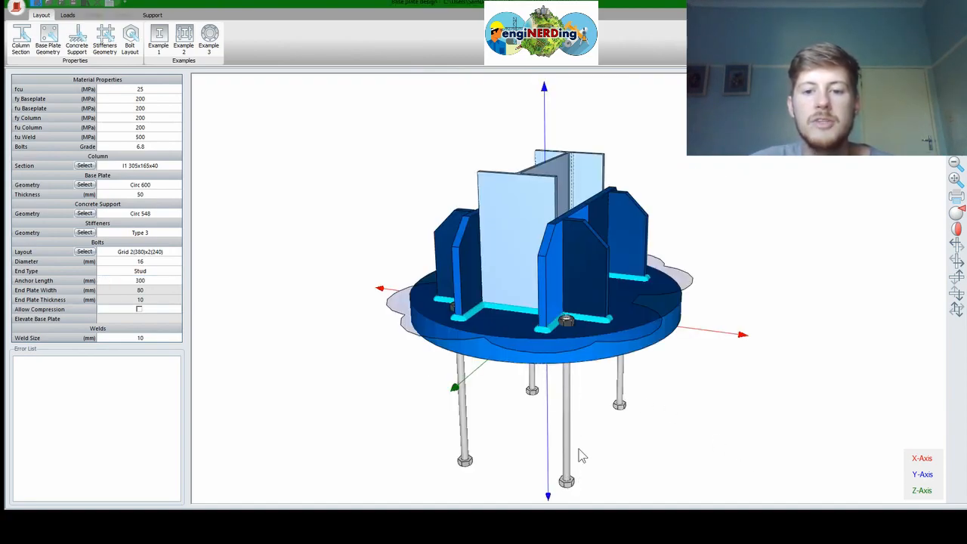
pyautogui.moveTo(586, 411); pyautogui.dragTo(573, 306, button='middle')
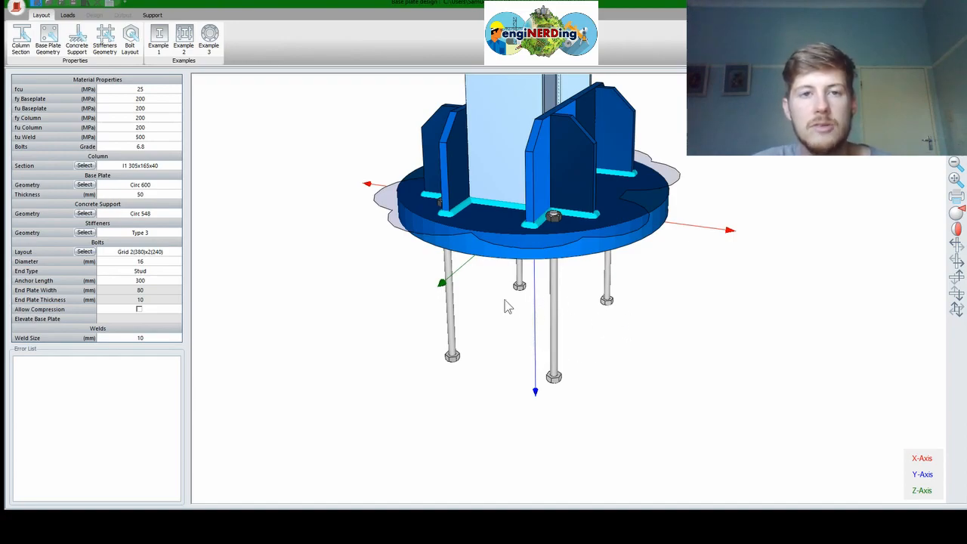
pyautogui.click(139, 309)
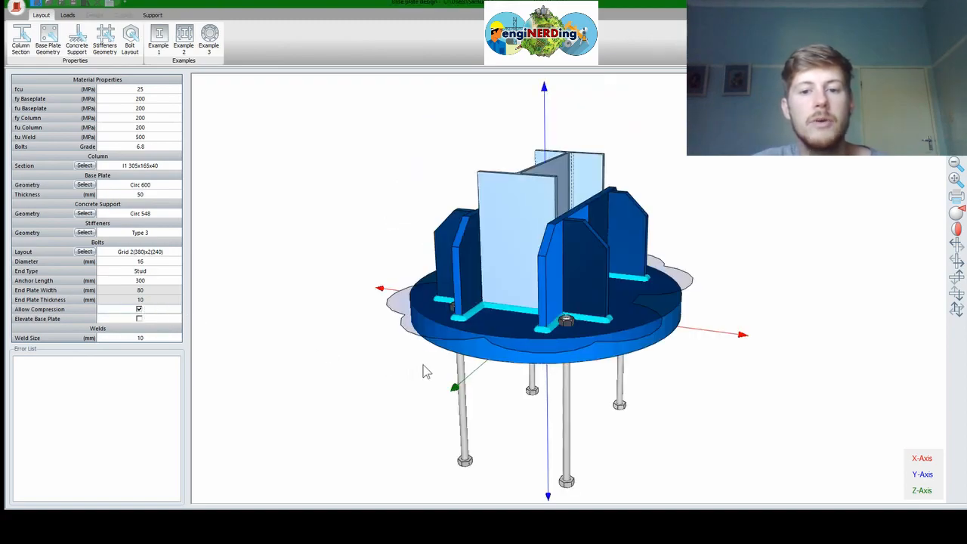
# Switch on Elevate Base Plate so the plate sits above its support on the bolts
pyautogui.moveTo(449, 325); pyautogui.dragTo(449, 287, button='middle')
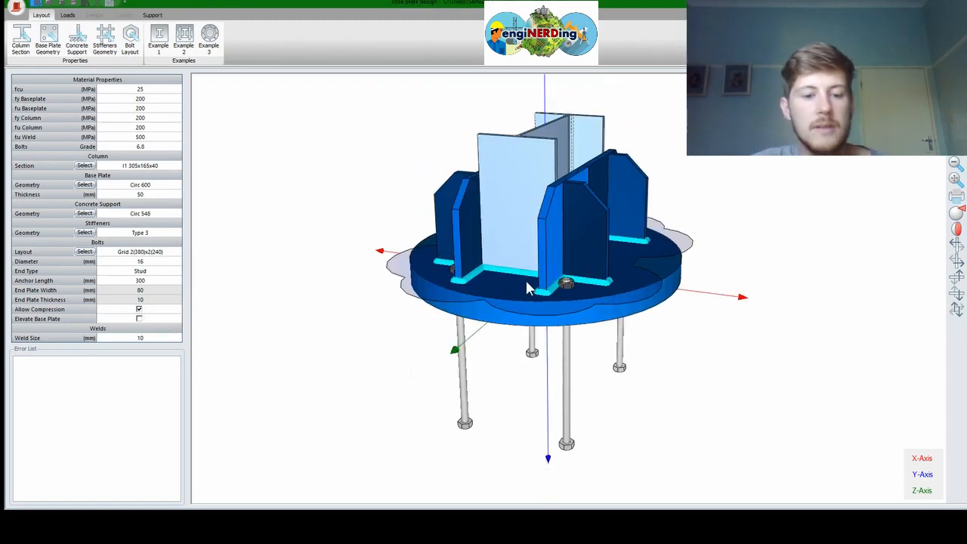
pyautogui.moveTo(548, 295); pyautogui.dragTo(572, 318)
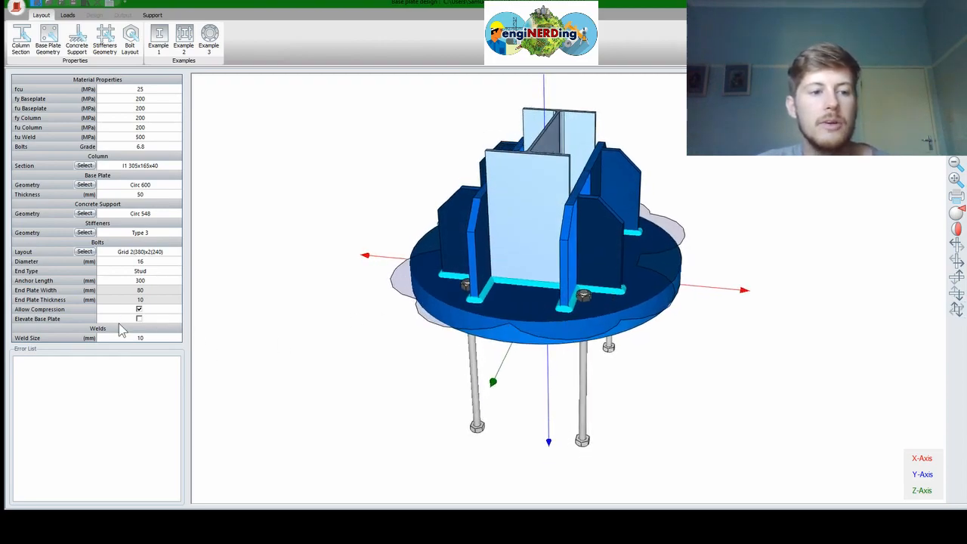
pyautogui.click(139, 319)
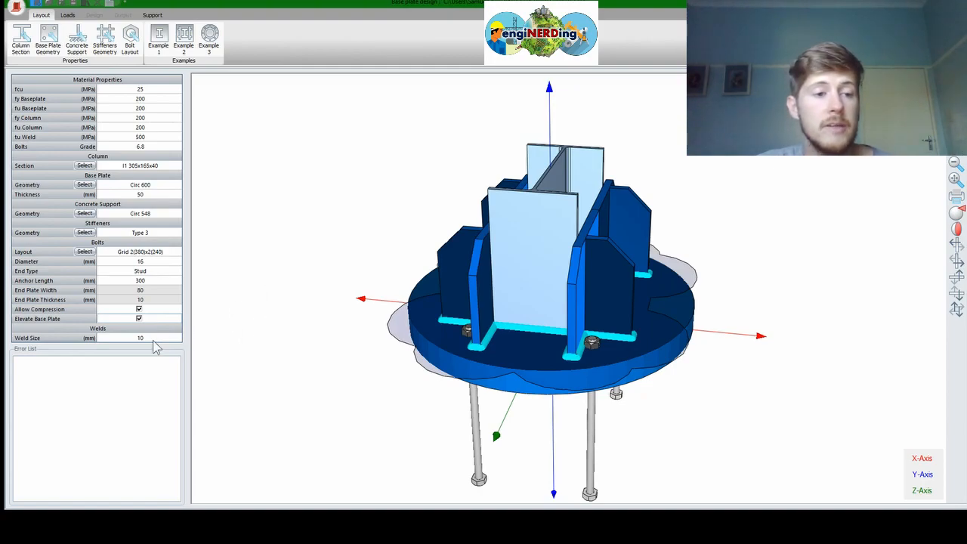
# Change the weld size to 8 mm and orbit the 3D model to inspect the welds
pyautogui.click(149, 338)
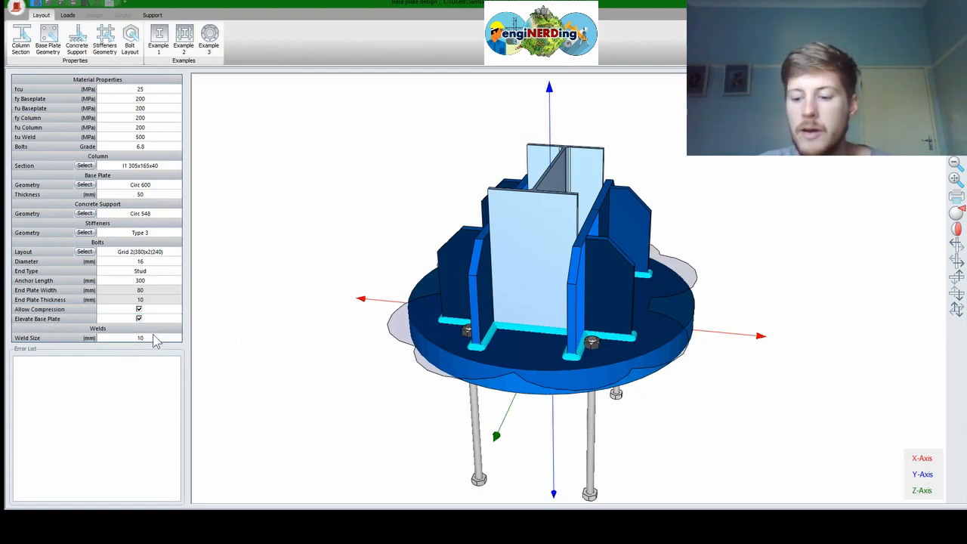
pyautogui.write('8')
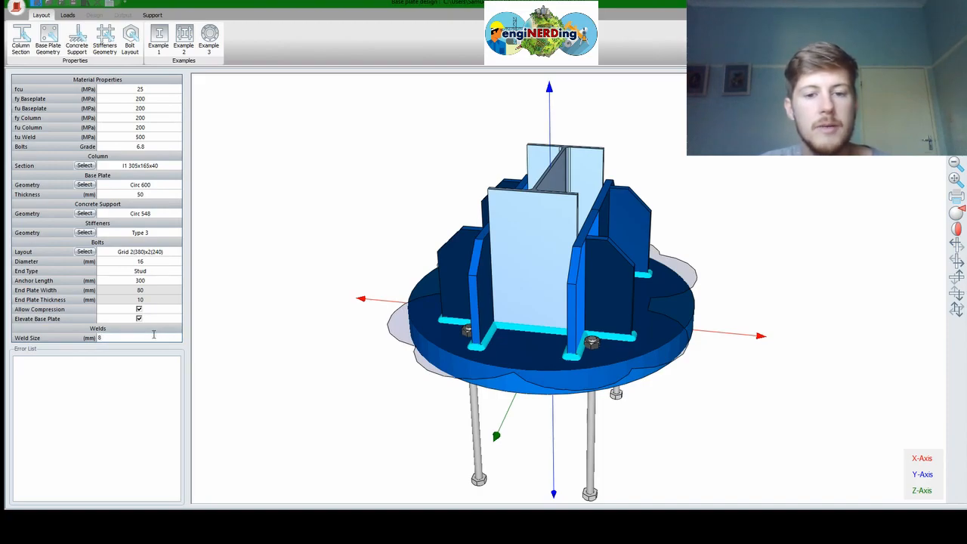
pyautogui.press('Return')
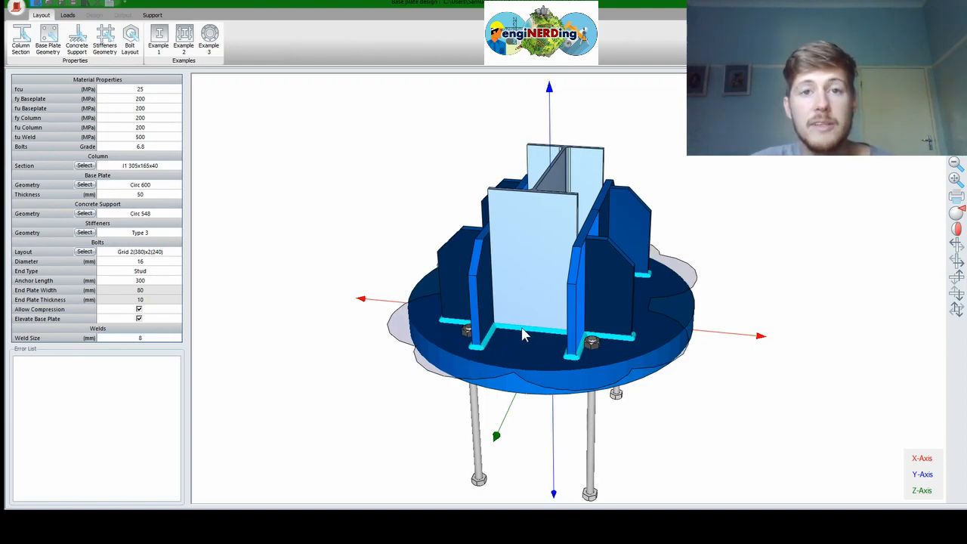
pyautogui.moveTo(524, 334); pyautogui.dragTo(508, 266, button='middle')
pyautogui.moveTo(512, 204); pyautogui.dragTo(615, 298, button='right')
pyautogui.moveTo(526, 316); pyautogui.dragTo(363, 353, button='right')
pyautogui.moveTo(558, 305); pyautogui.dragTo(504, 330, button='right')
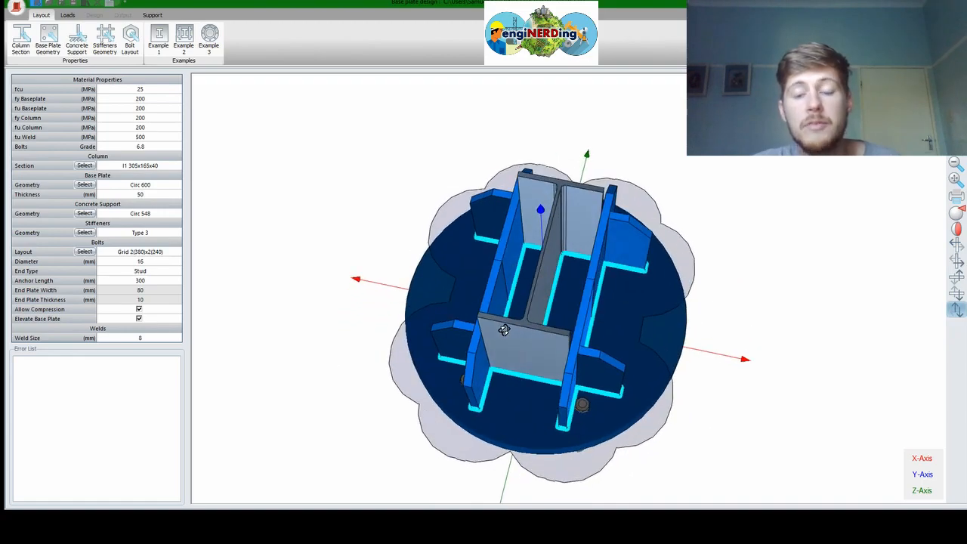
pyautogui.click(68, 15)
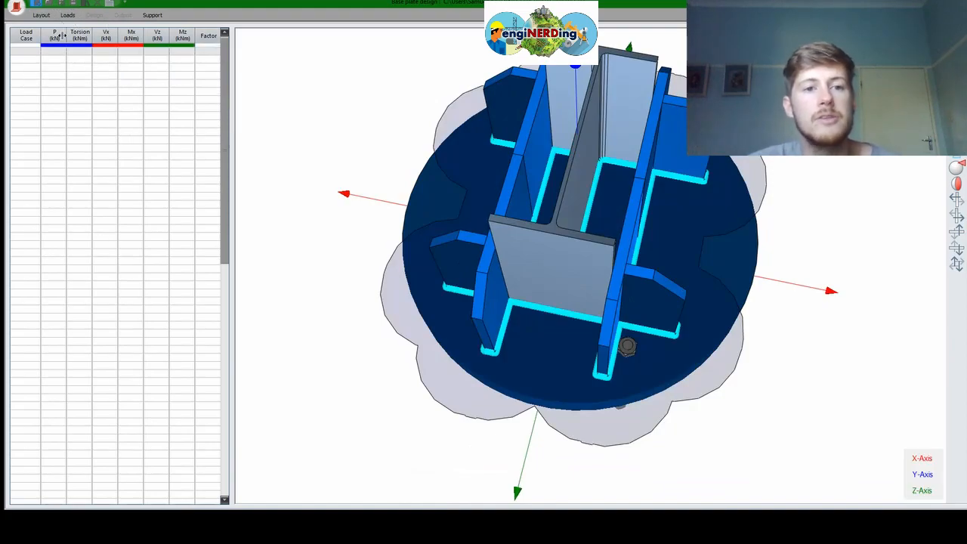
pyautogui.click(27, 66)
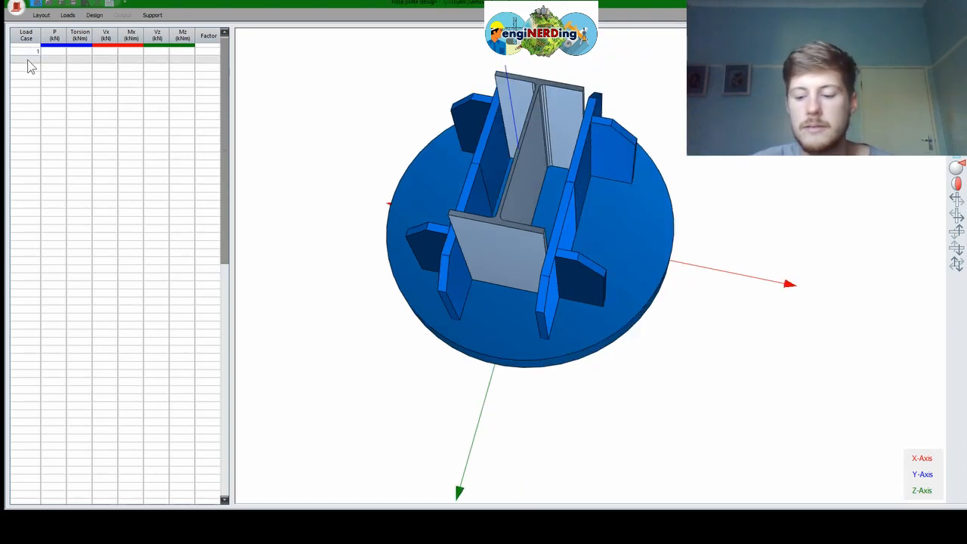
pyautogui.click(28, 60)
pyautogui.write('2')
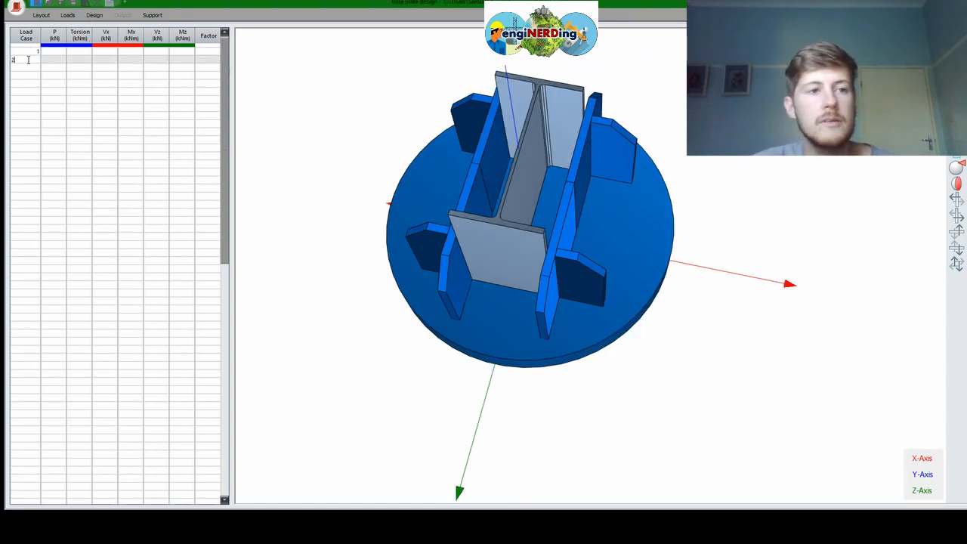
pyautogui.click(63, 99)
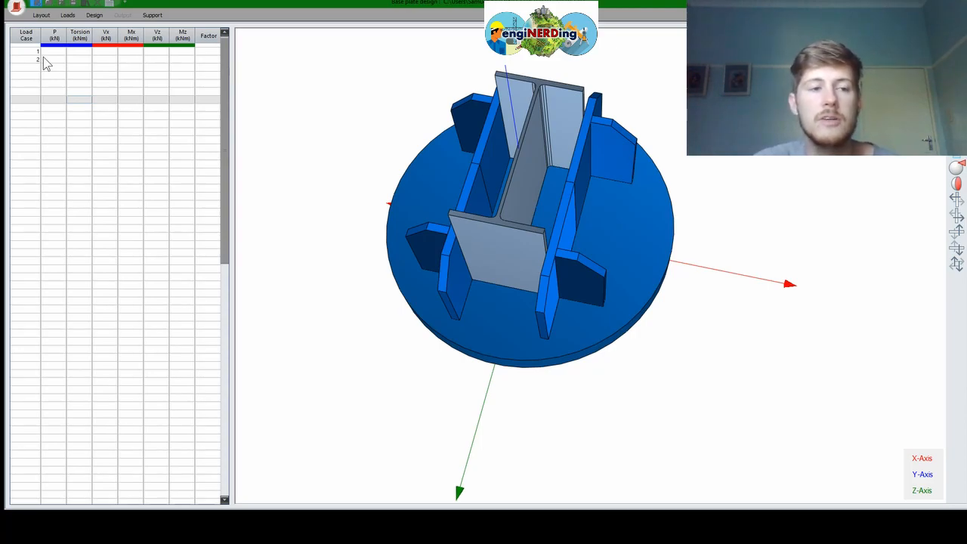
pyautogui.click(48, 51)
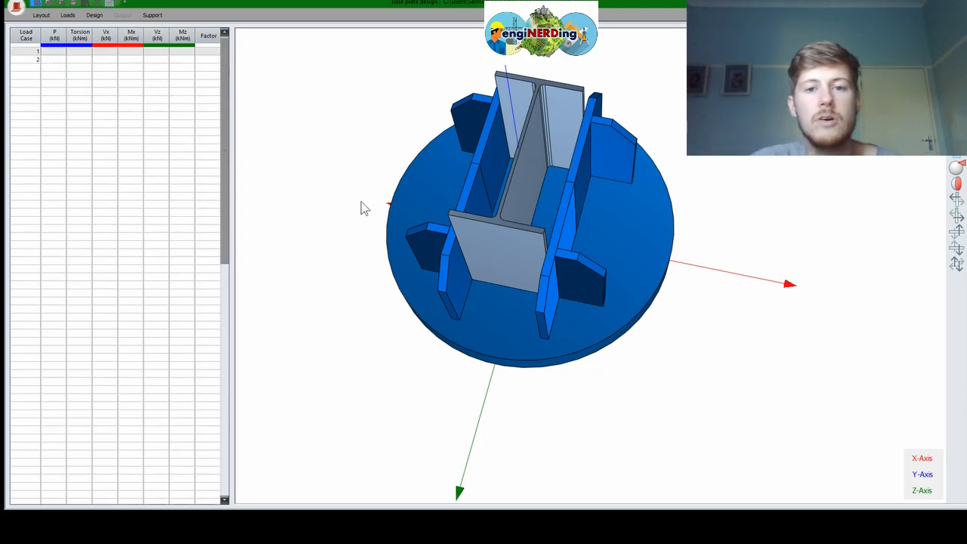
pyautogui.moveTo(543, 204); pyautogui.dragTo(583, 198)
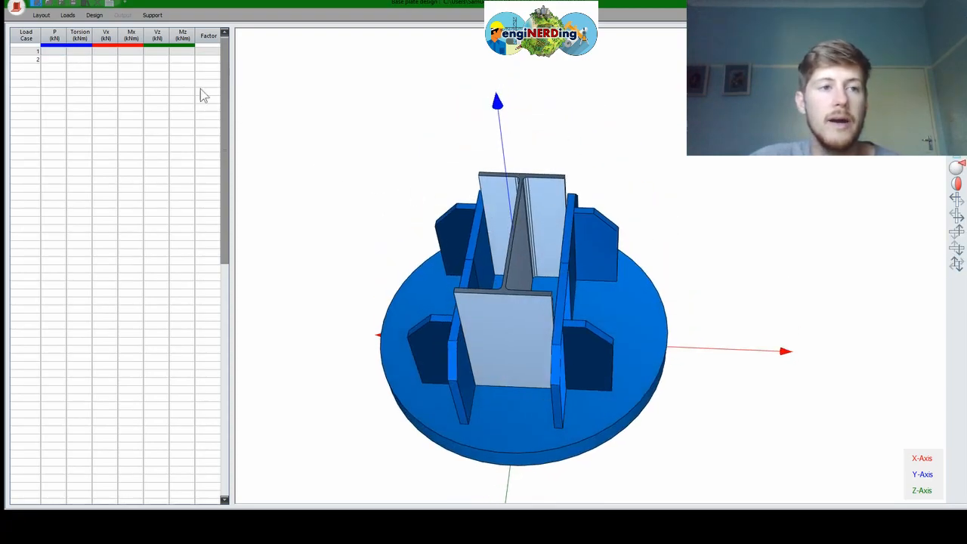
# Enter 50 kN as load case 1's axial load P and display it on the column
pyautogui.click(64, 51)
pyautogui.write('50')
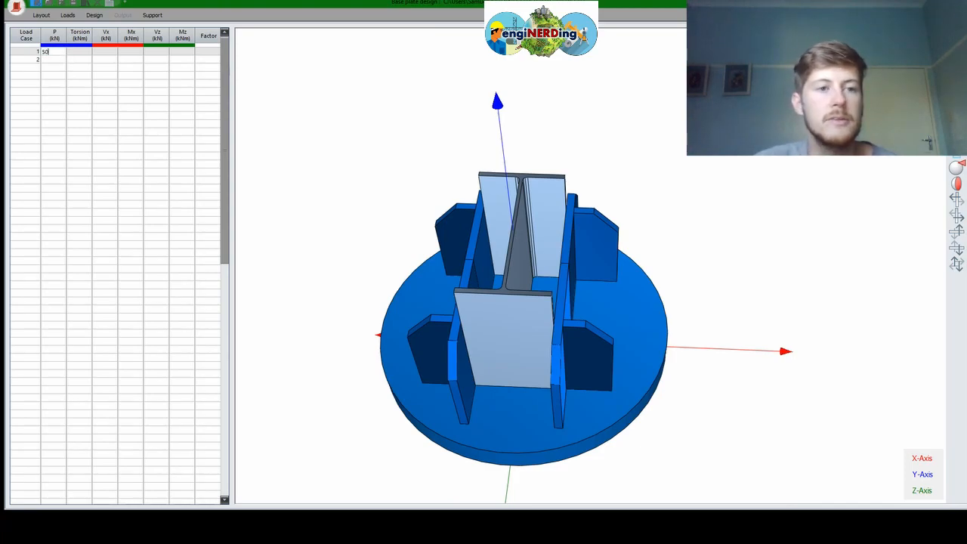
pyautogui.press('Return')
pyautogui.moveTo(536, 361); pyautogui.dragTo(487, 233)
pyautogui.scroll(2, 505, 231)
pyautogui.moveTo(506, 269); pyautogui.dragTo(447, 246)
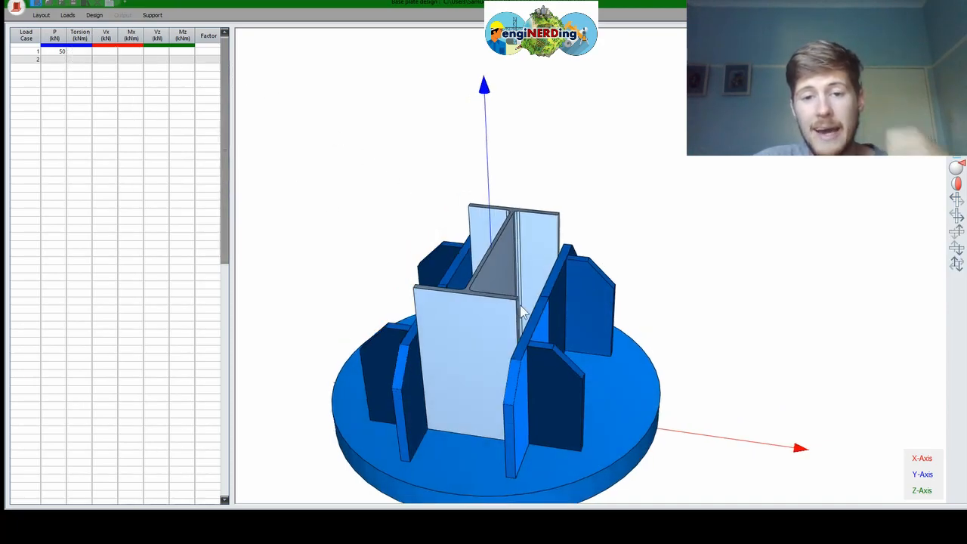
pyautogui.click(78, 53)
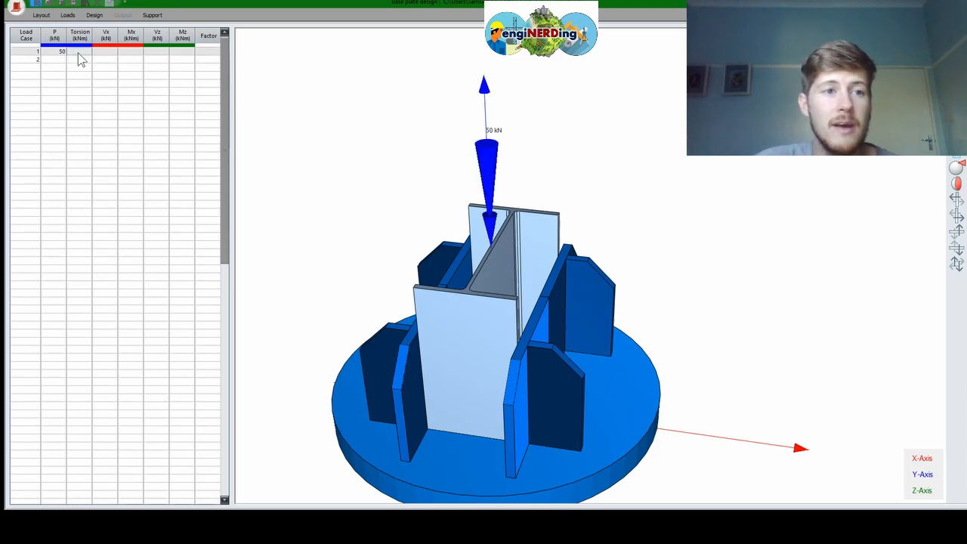
pyautogui.scroll(-2, 635, 203)
pyautogui.moveTo(606, 210); pyautogui.dragTo(526, 355, button='middle')
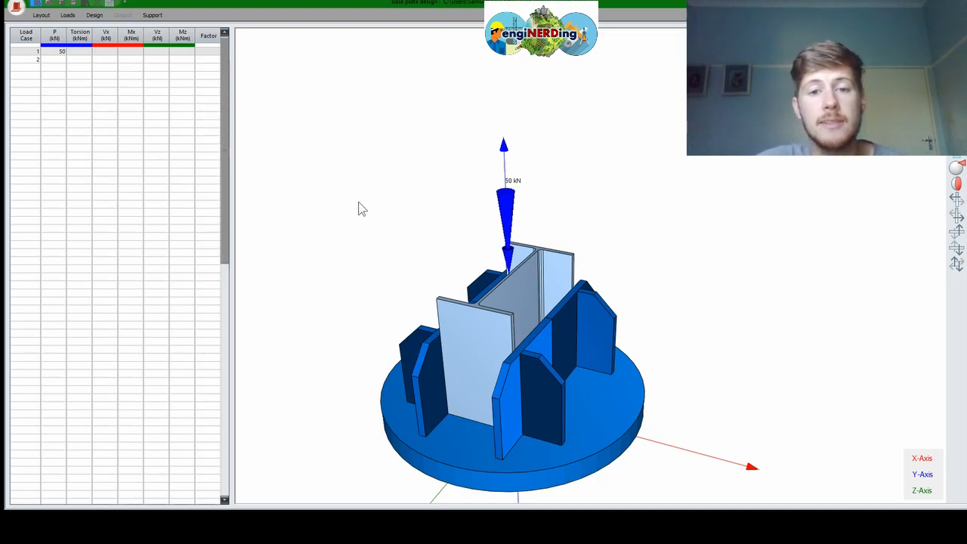
# Give load case 1 a torsion of 20 kNm
pyautogui.click(75, 53)
pyautogui.write('20')
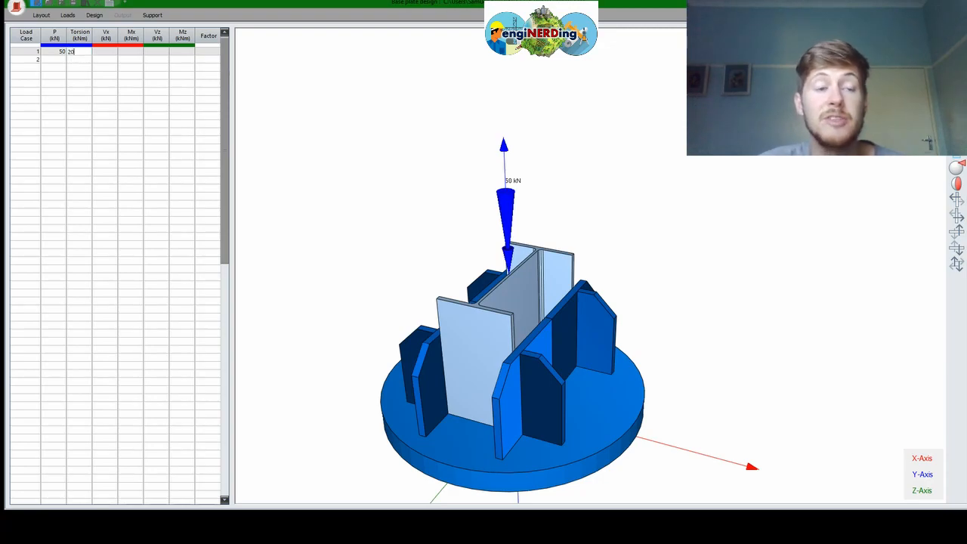
pyautogui.press('Return')
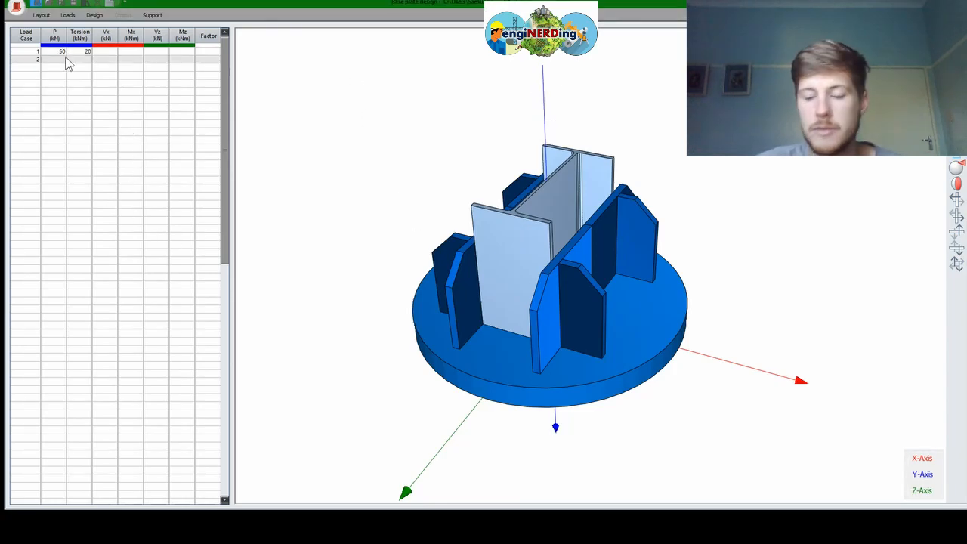
# Switch between load cases 1 and 2 to compare their loads on the 3D model
pyautogui.click(65, 60)
pyautogui.moveTo(574, 211); pyautogui.dragTo(488, 243, button='middle')
pyautogui.click(86, 53)
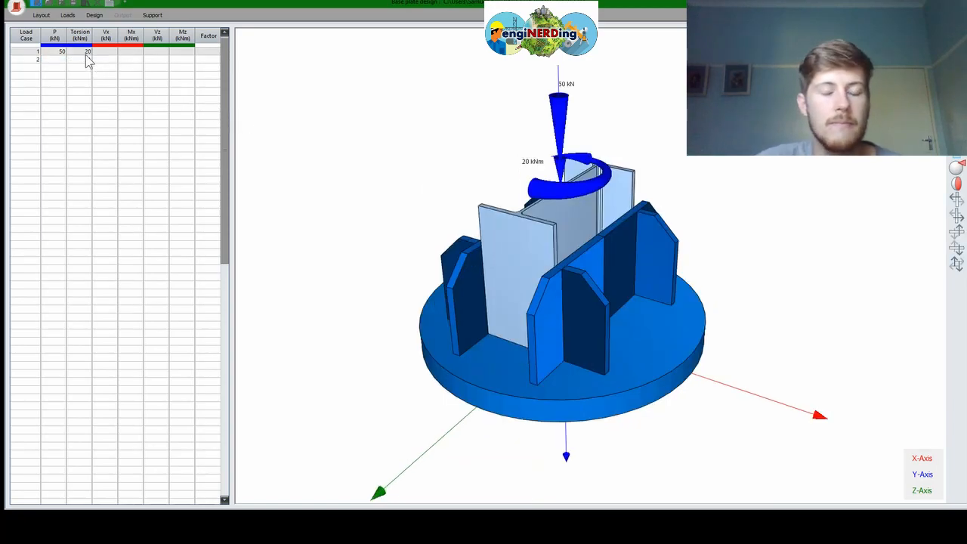
pyautogui.click(90, 60)
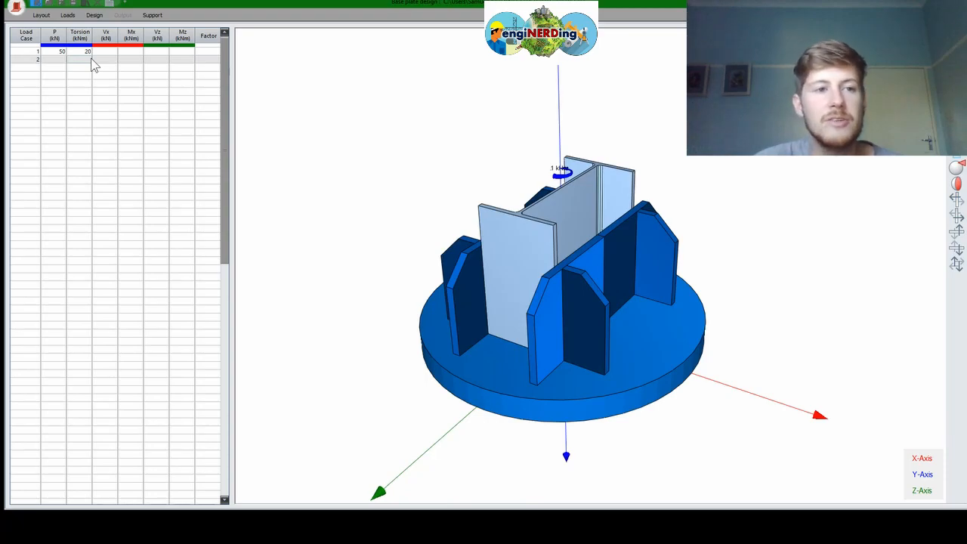
pyautogui.click(81, 67)
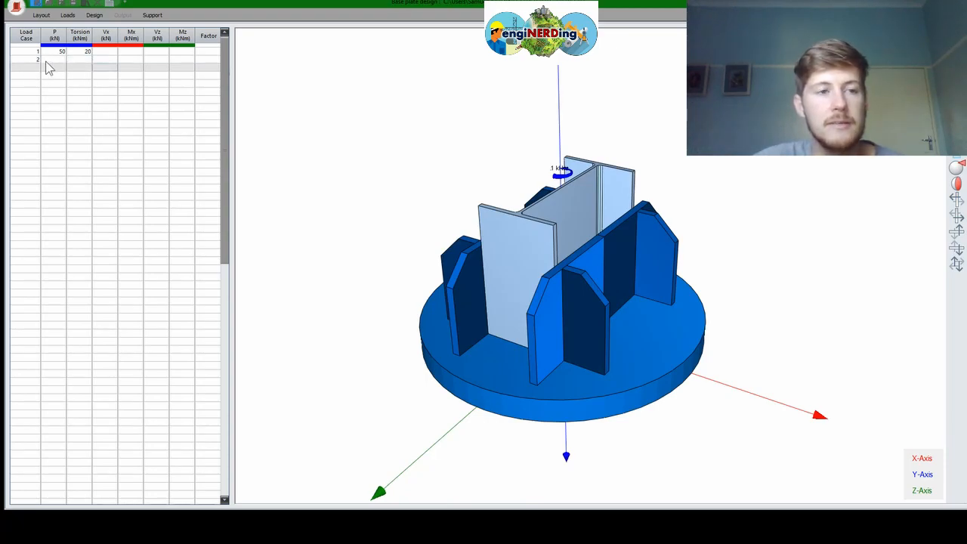
pyautogui.click(35, 60)
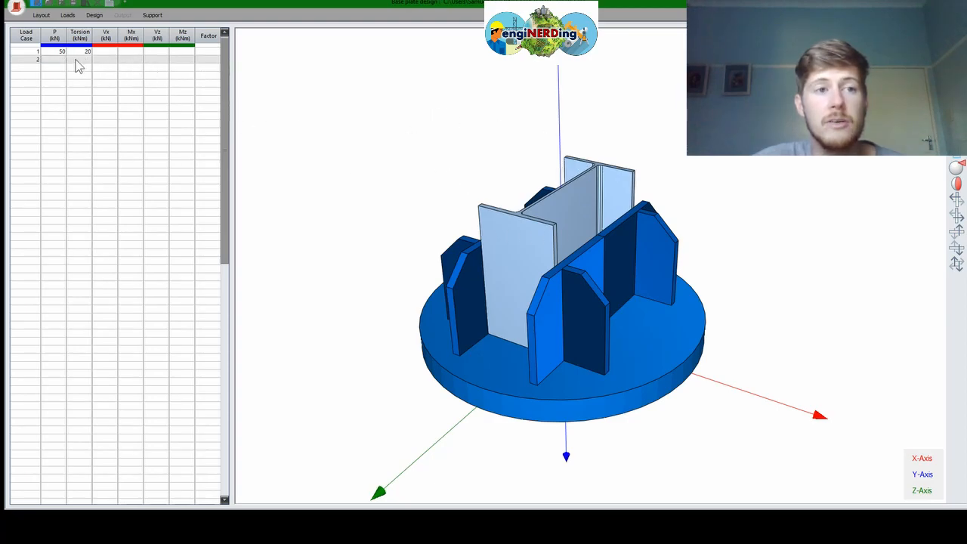
pyautogui.click(35, 53)
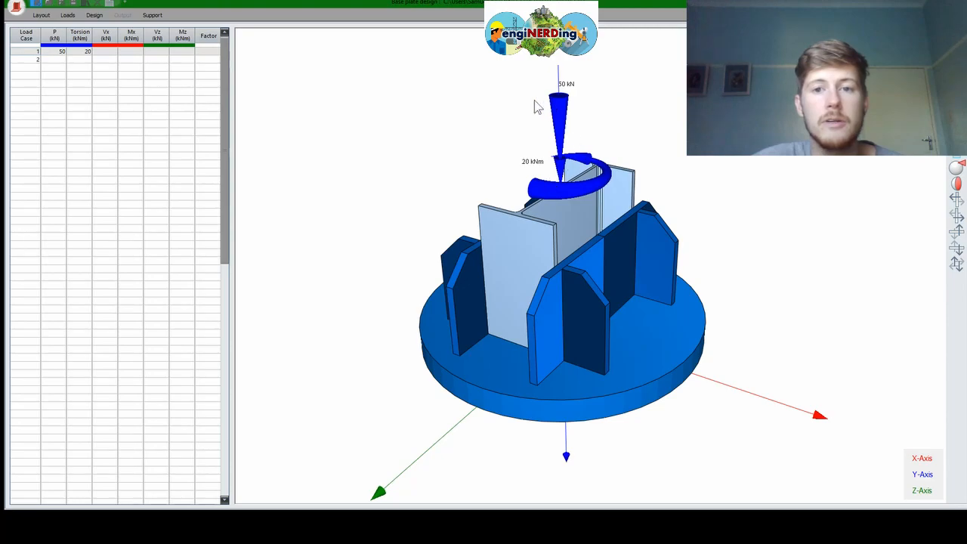
pyautogui.moveTo(597, 264); pyautogui.dragTo(445, 281, button='middle')
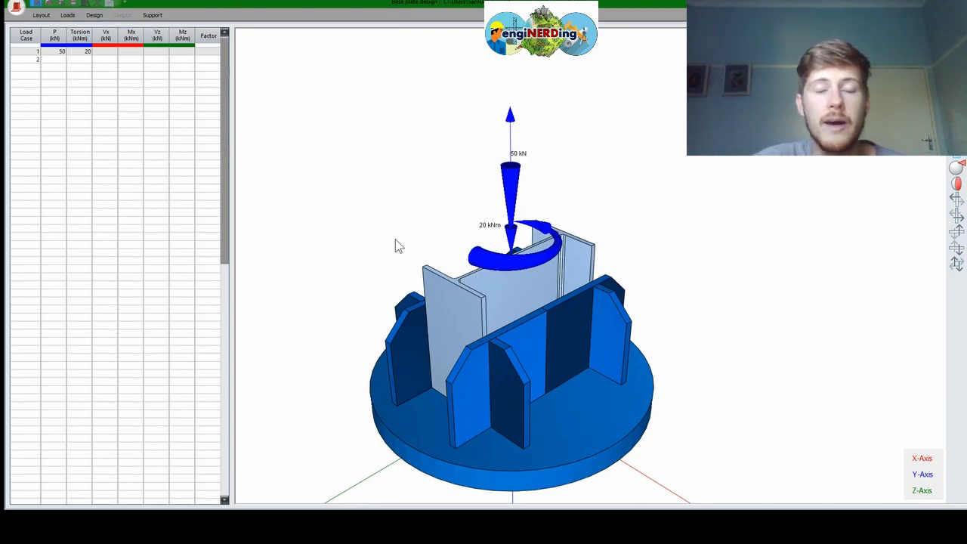
pyautogui.moveTo(555, 350); pyautogui.dragTo(527, 296, button='middle')
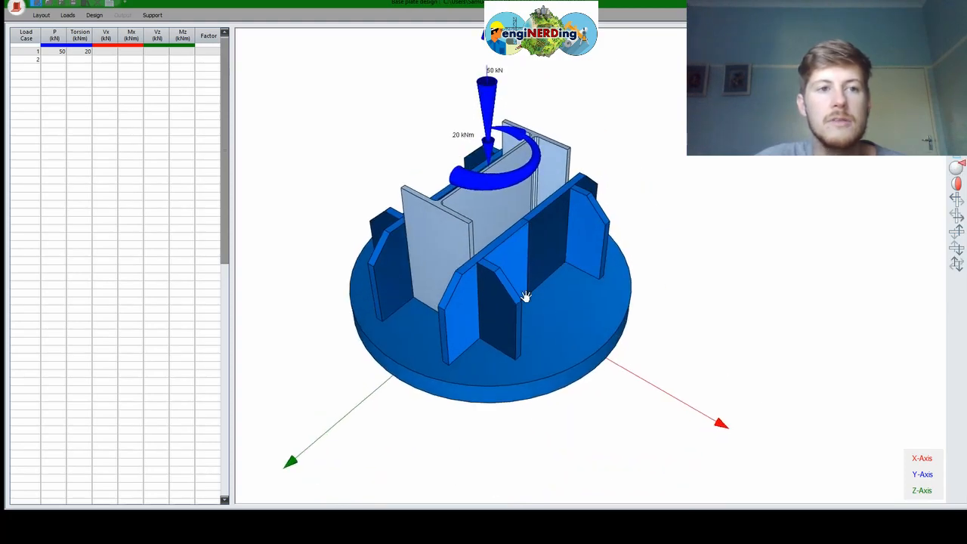
# Enter load case 1's shear Vx of 60 kN and moment Mx of 50 kNm
pyautogui.click(113, 51)
pyautogui.write('60')
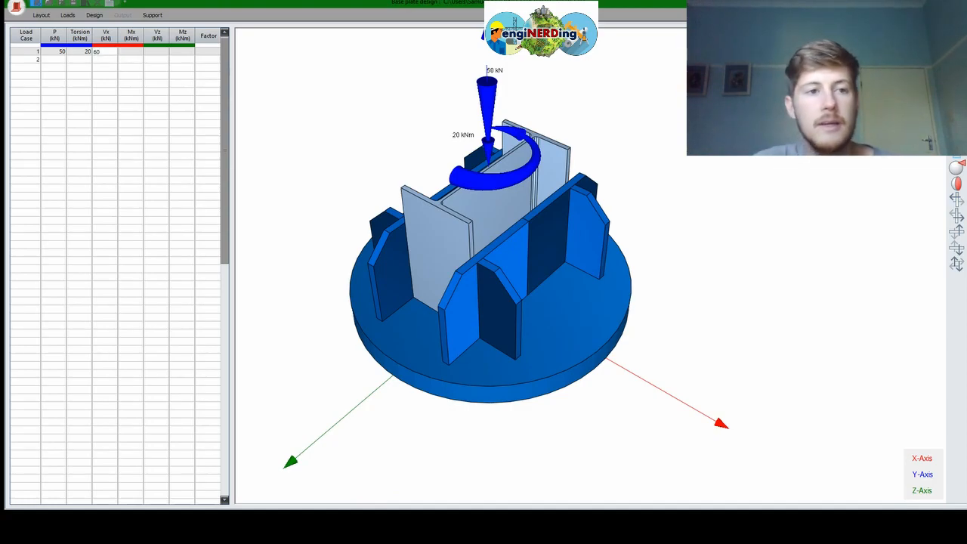
pyautogui.press('Return')
pyautogui.write('50')
pyautogui.press('Return')
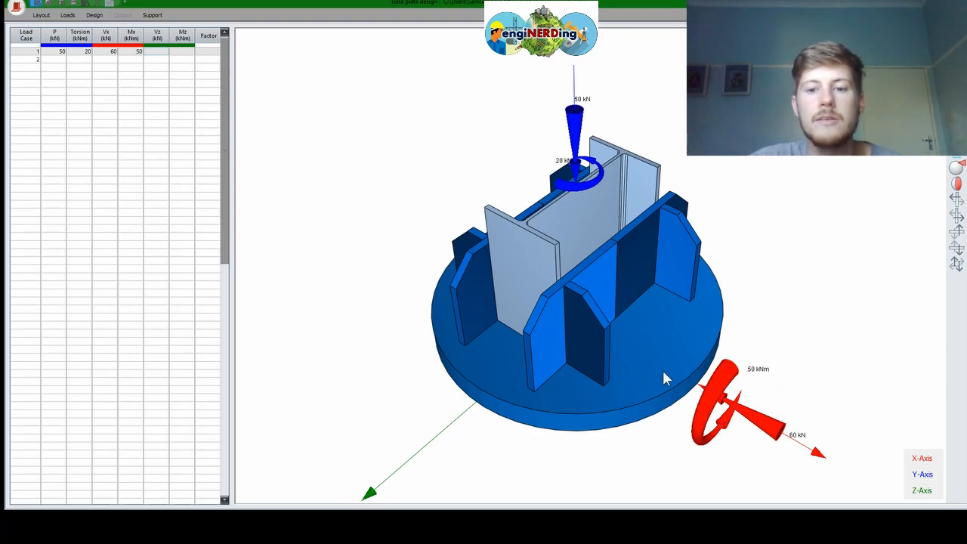
pyautogui.moveTo(545, 359); pyautogui.dragTo(535, 296, button='middle')
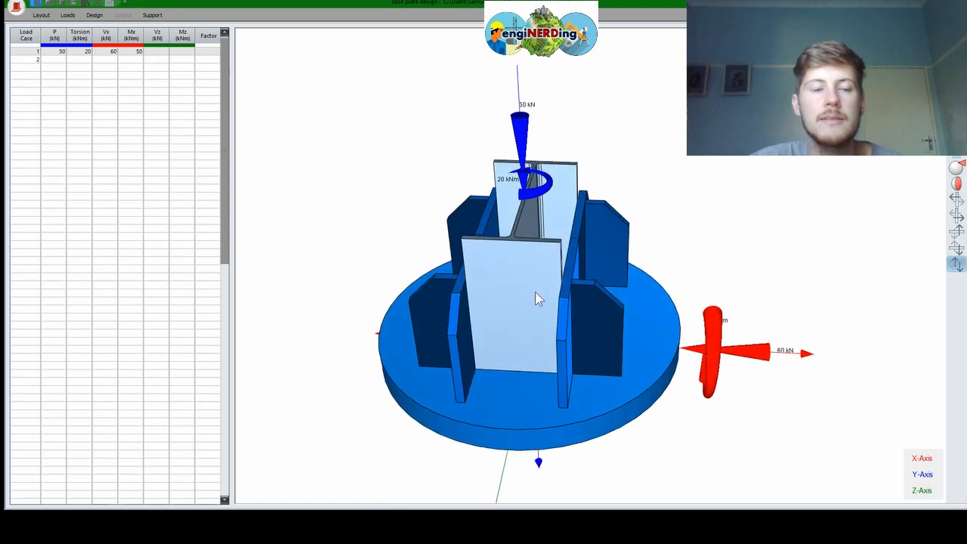
# Enter Vz 50 kN, Mz 50 kNm and a load factor of 1.2 for load case 1
pyautogui.click(158, 52)
pyautogui.write('50')
pyautogui.press('Tab')
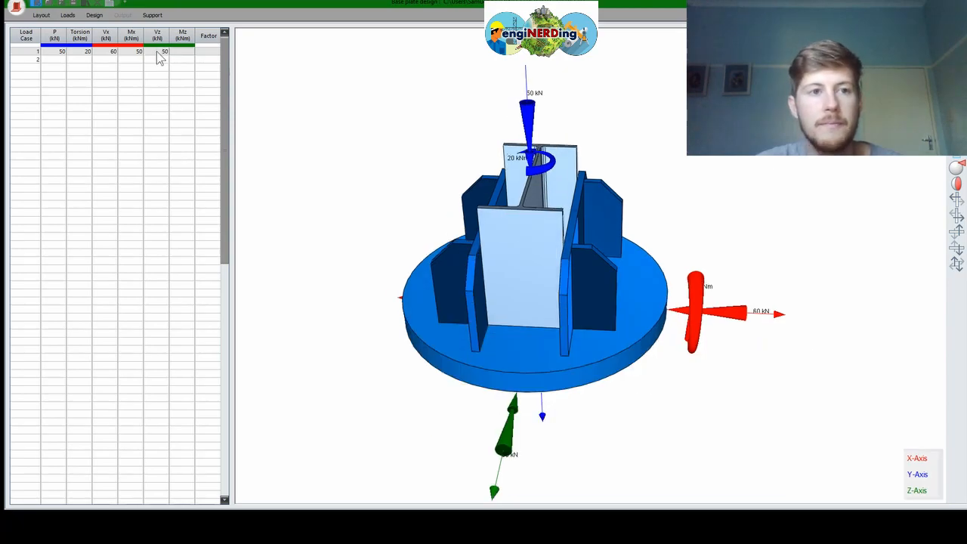
pyautogui.write('50')
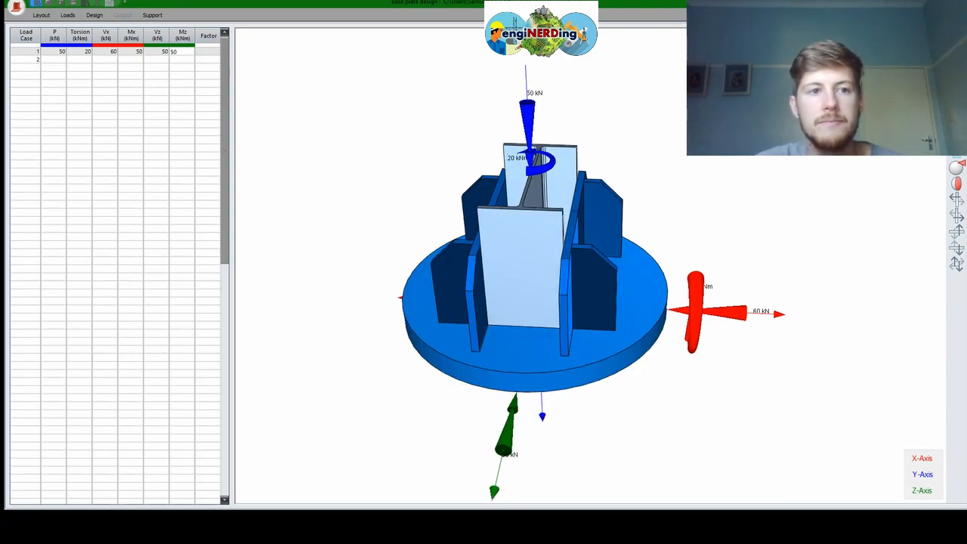
pyautogui.press('Tab')
pyautogui.write('1')
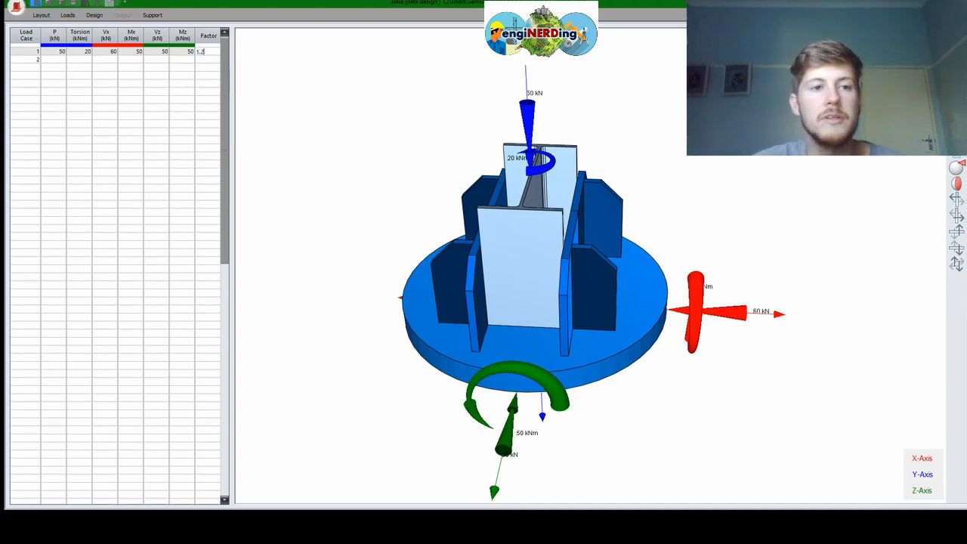
pyautogui.write('.2')
pyautogui.press('Return')
# Review load case 1's loads, then give load case 2 an axial load P of 20 kN
pyautogui.click(32, 52)
pyautogui.moveTo(565, 332); pyautogui.dragTo(355, 286)
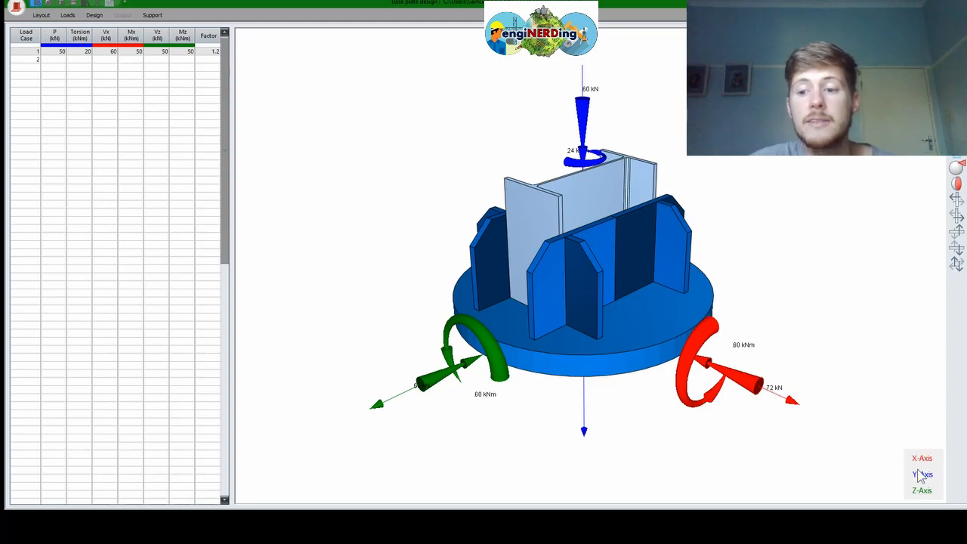
pyautogui.click(32, 62)
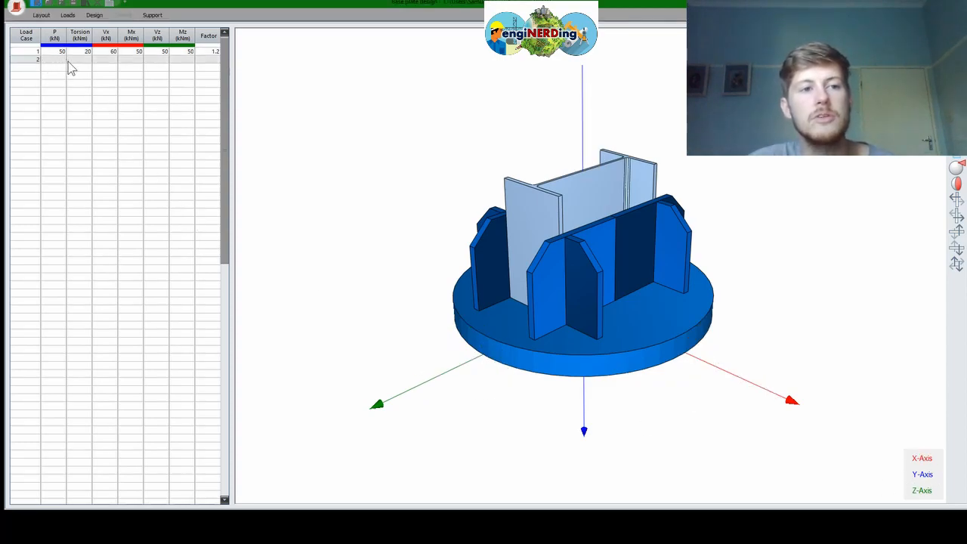
pyautogui.write('20')
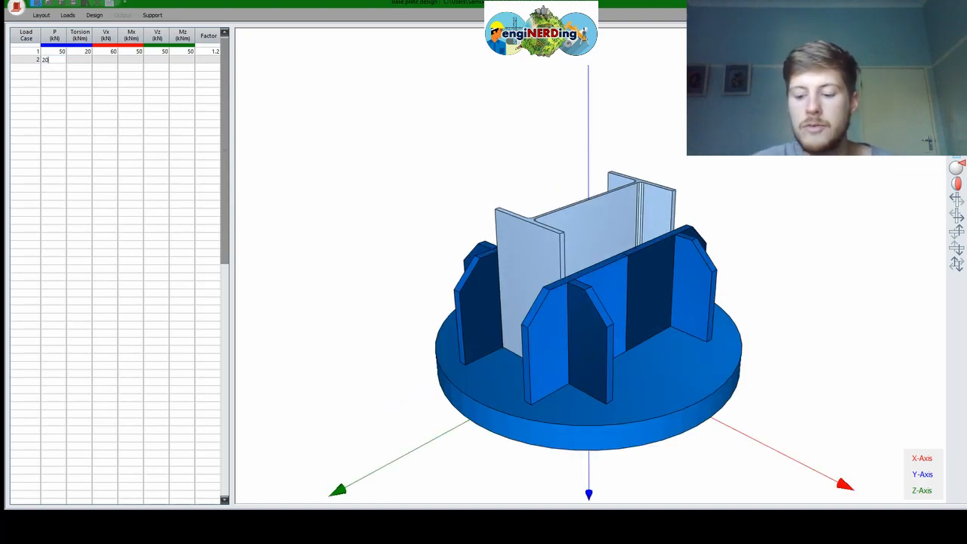
pyautogui.press('Return')
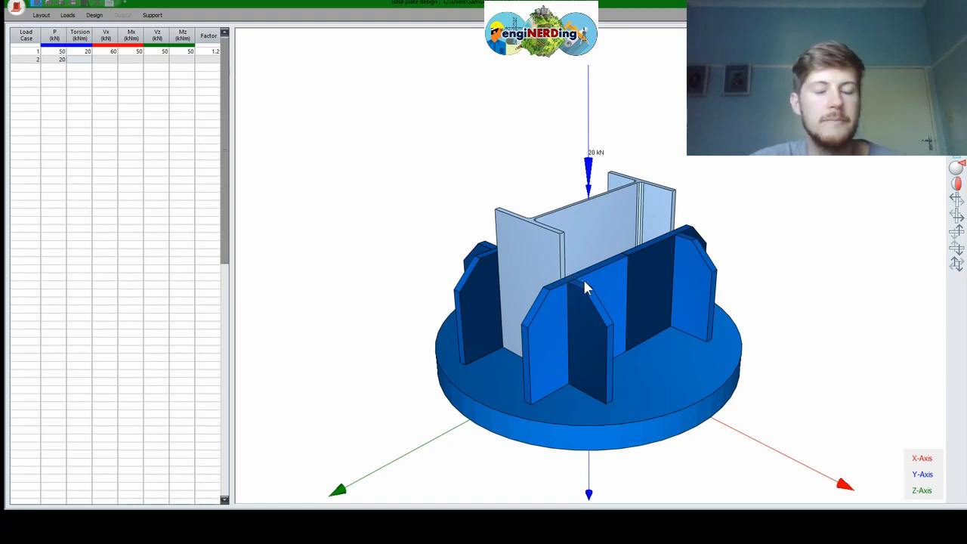
# Compare factored load case 1 with load case 2's 20 kN load on the 3D model
pyautogui.click(33, 55)
pyautogui.click(34, 60)
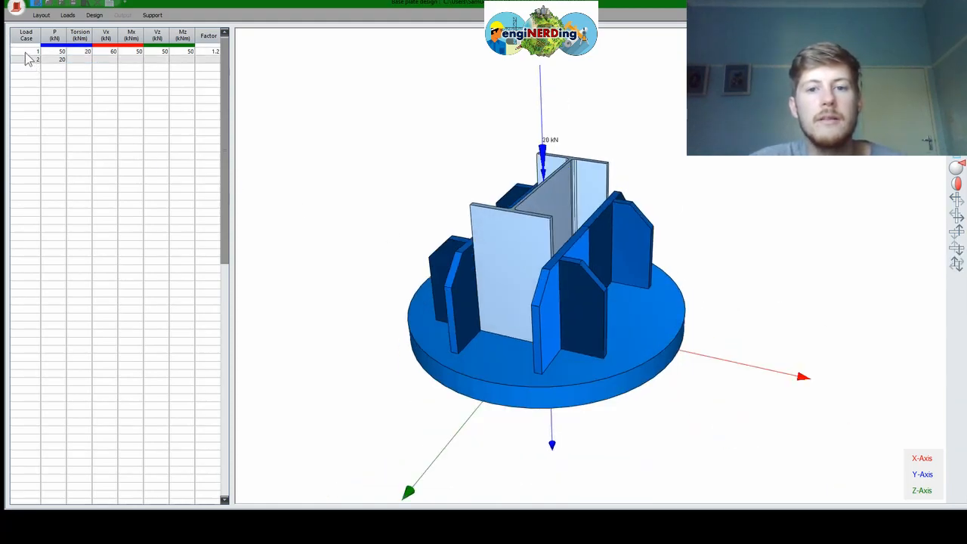
pyautogui.click(25, 51)
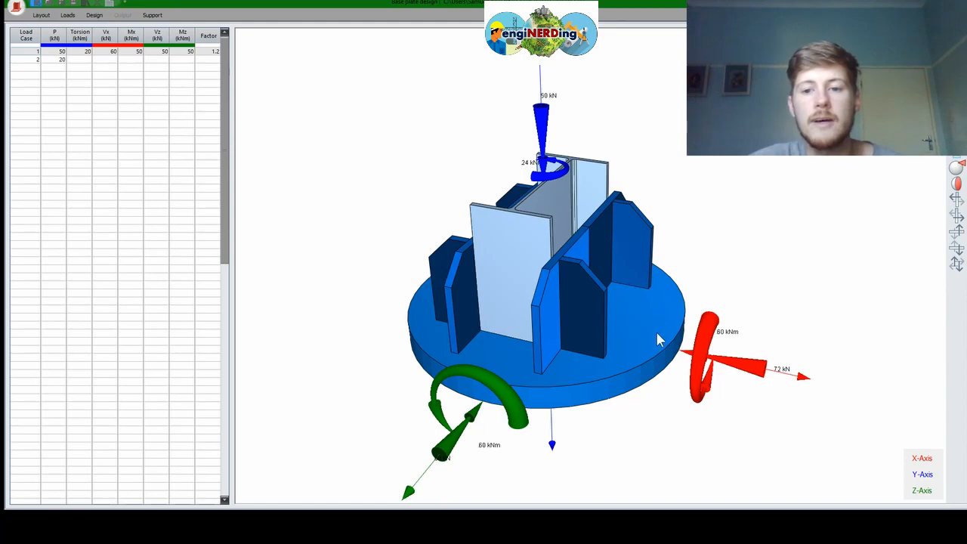
pyautogui.moveTo(607, 331); pyautogui.dragTo(585, 338, button='middle')
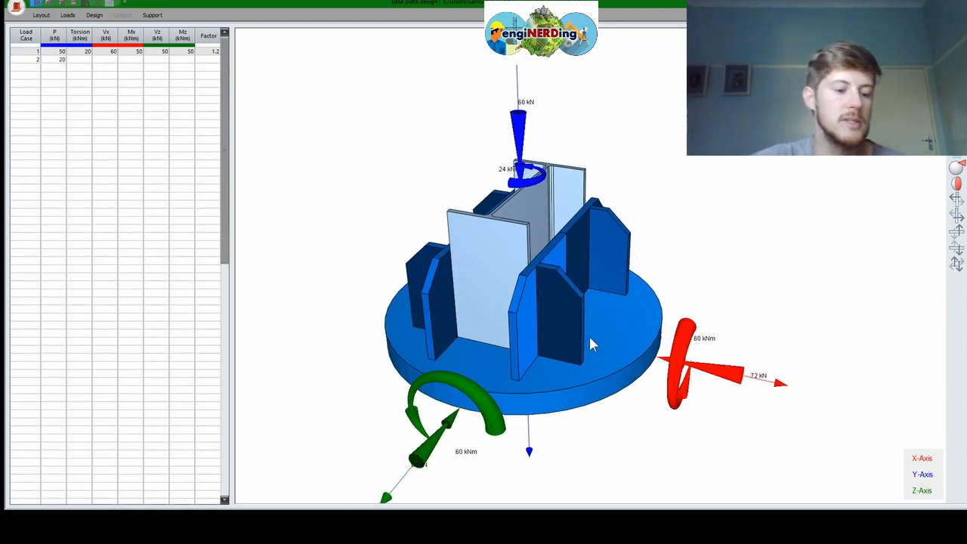
pyautogui.moveTo(629, 310); pyautogui.dragTo(578, 322, button='middle')
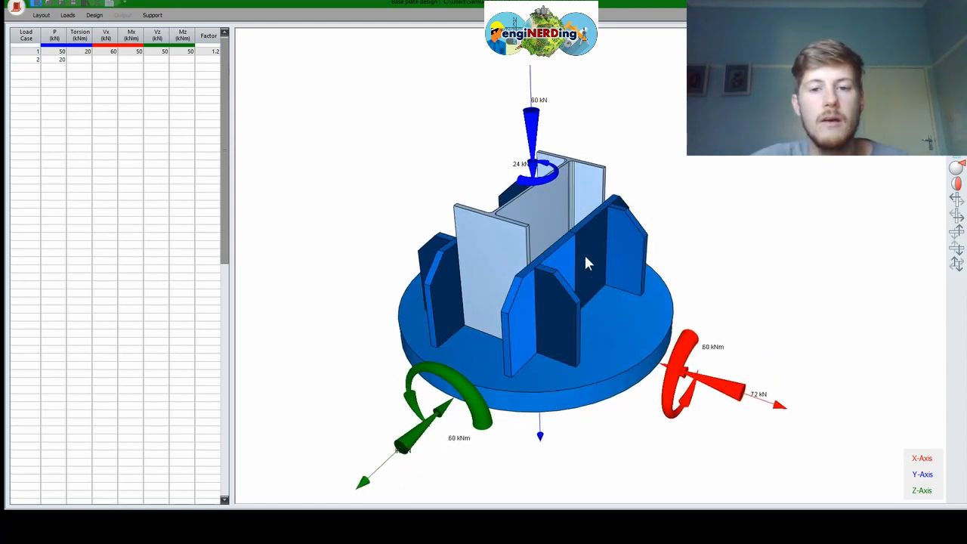
# Go to the Design tab and start the base plate analysis
pyautogui.click(93, 15)
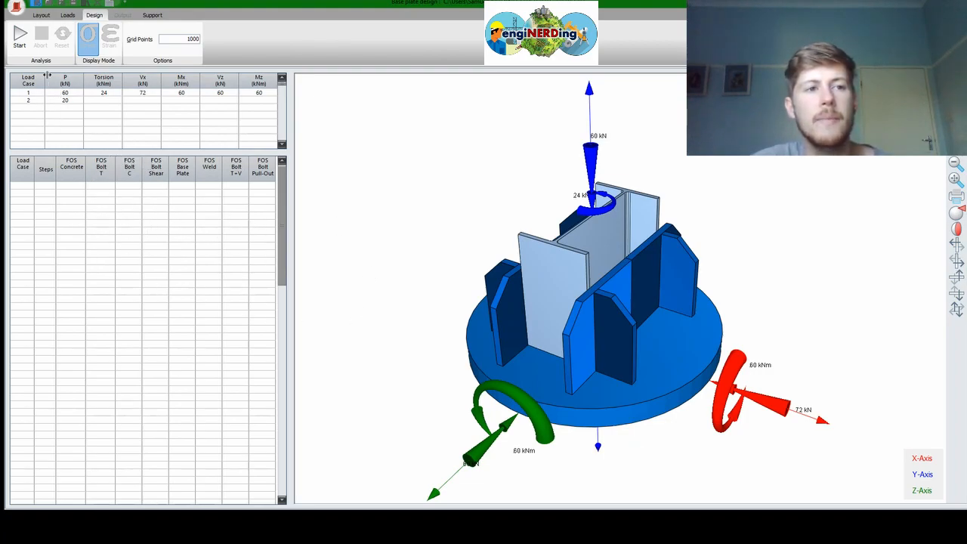
pyautogui.click(20, 44)
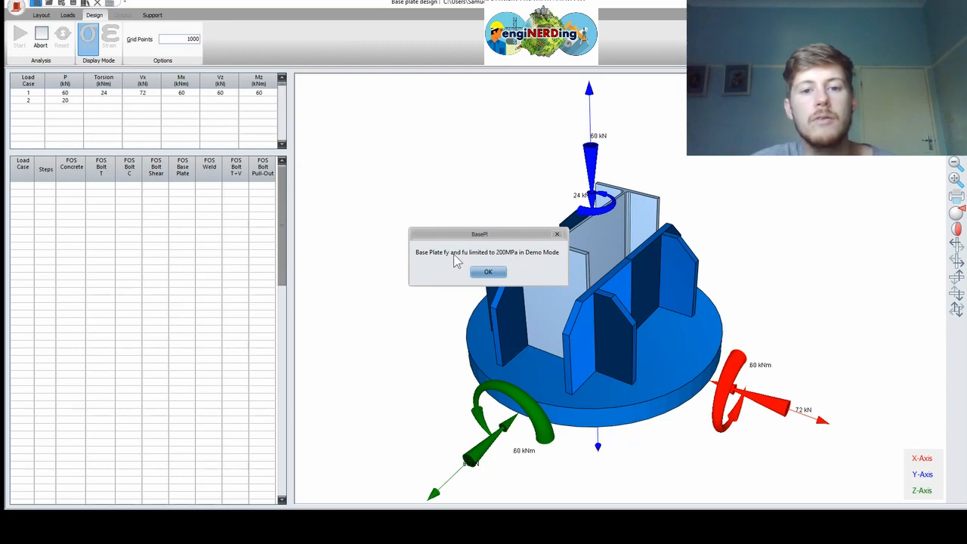
# Dismiss the demo notice so the analysis runs, then show bolt results in Strain mode
pyautogui.click(489, 273)
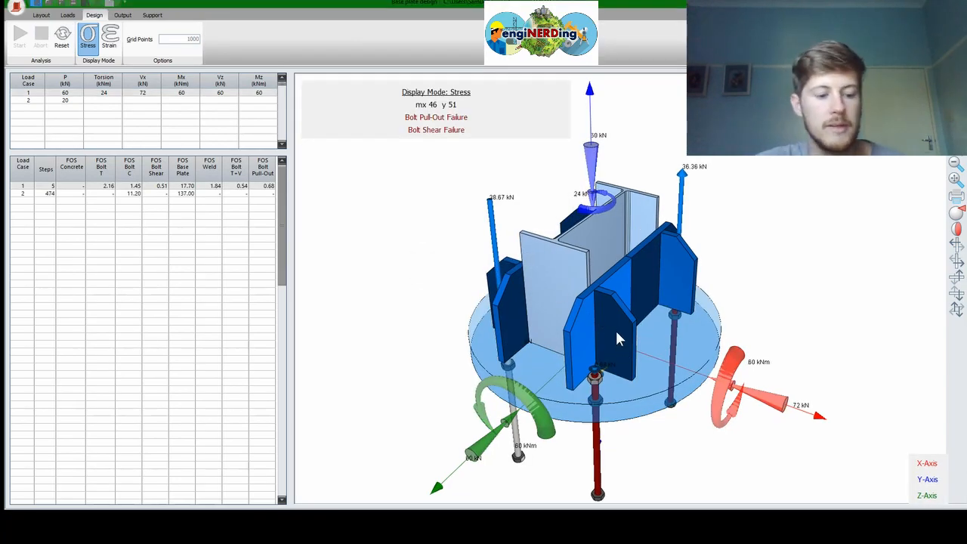
pyautogui.moveTo(592, 300); pyautogui.dragTo(638, 362)
pyautogui.moveTo(609, 333); pyautogui.dragTo(641, 388)
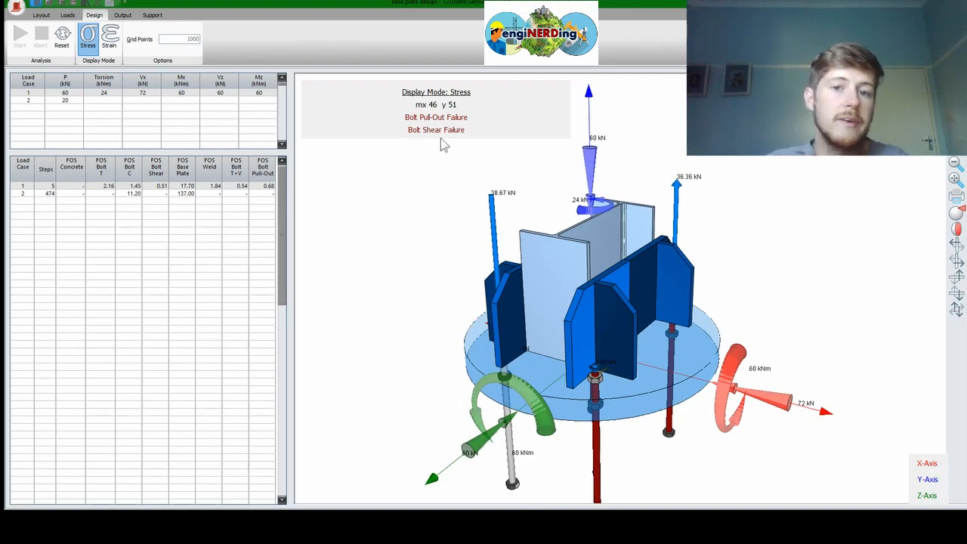
pyautogui.moveTo(600, 403); pyautogui.dragTo(566, 326, button='middle')
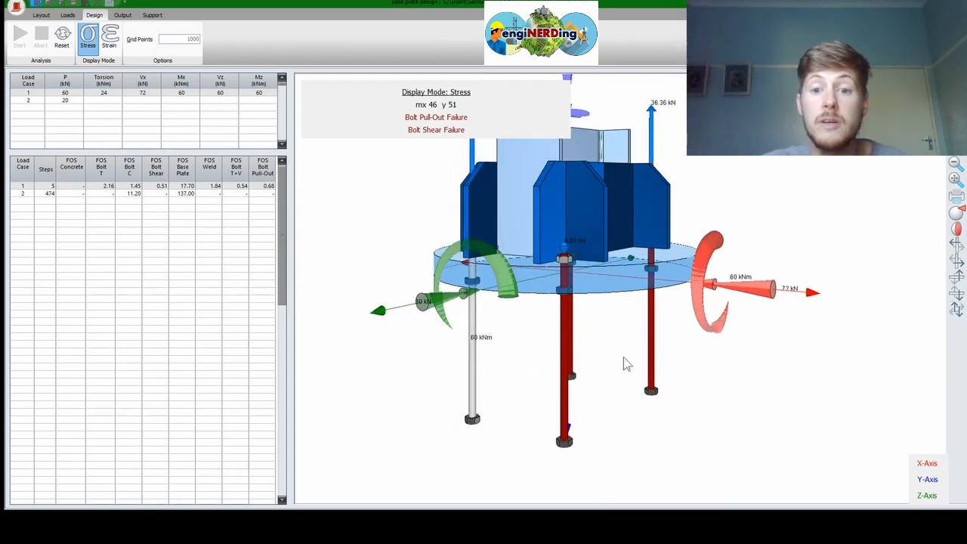
pyautogui.moveTo(613, 364); pyautogui.dragTo(658, 340, button='middle')
pyautogui.moveTo(599, 247); pyautogui.dragTo(588, 310, button='middle')
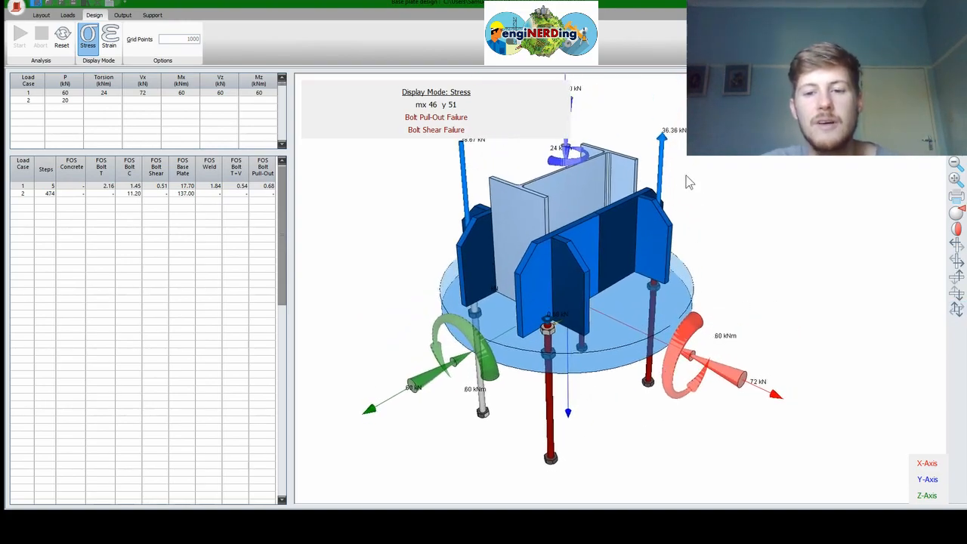
pyautogui.click(109, 41)
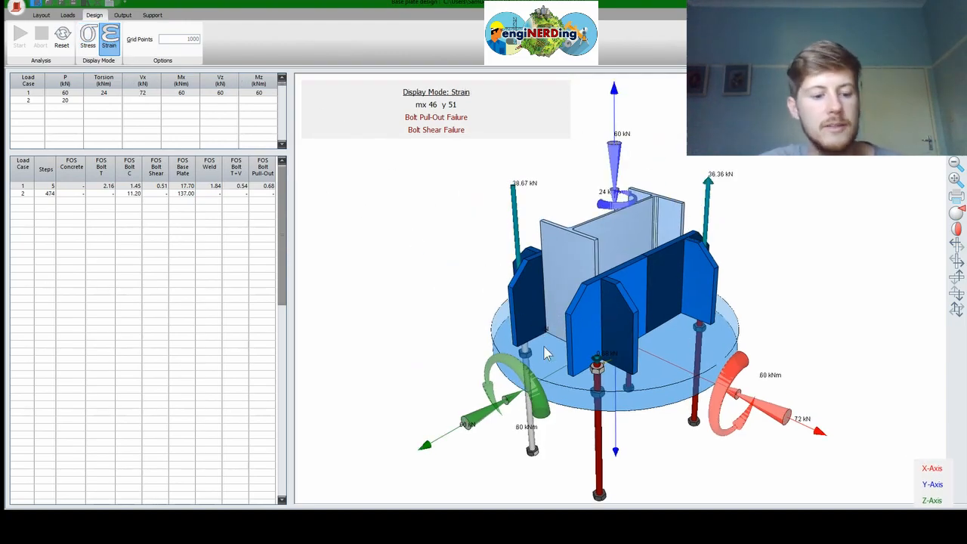
pyautogui.moveTo(599, 378); pyautogui.dragTo(598, 279, button='middle')
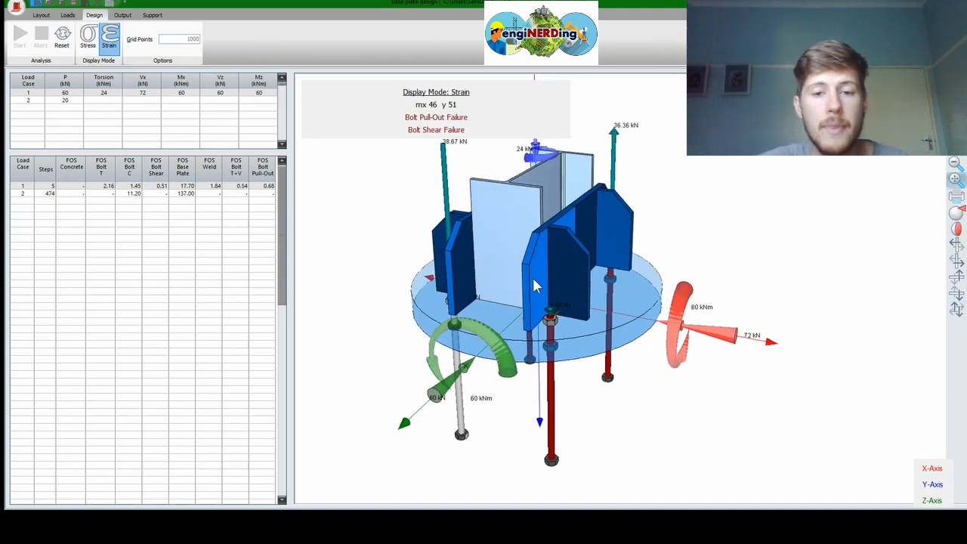
# Show load case 2's results with its 20 kN load on the 3D model
pyautogui.click(36, 100)
pyautogui.moveTo(420, 287); pyautogui.dragTo(599, 220, button='middle')
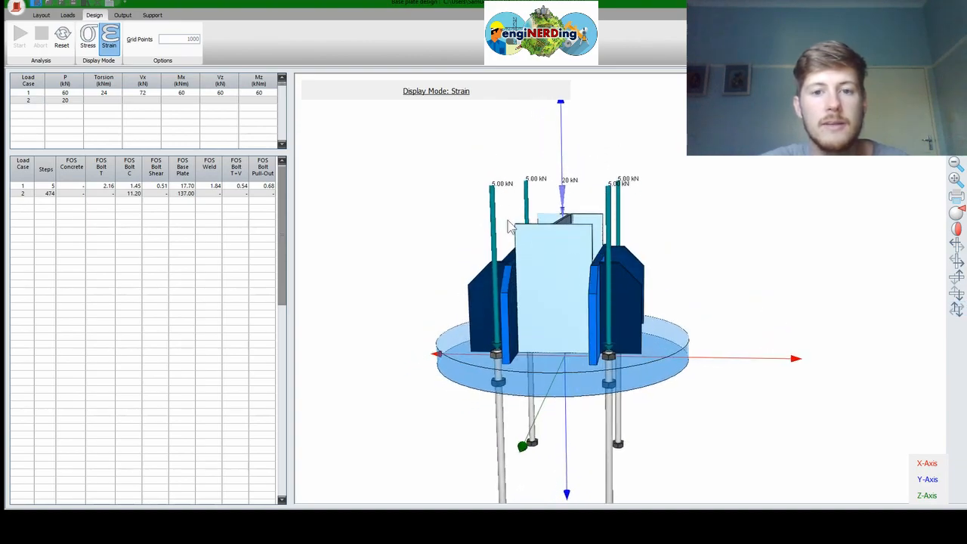
pyautogui.moveTo(483, 326); pyautogui.dragTo(554, 280, button='middle')
pyautogui.moveTo(612, 294); pyautogui.dragTo(638, 325, button='middle')
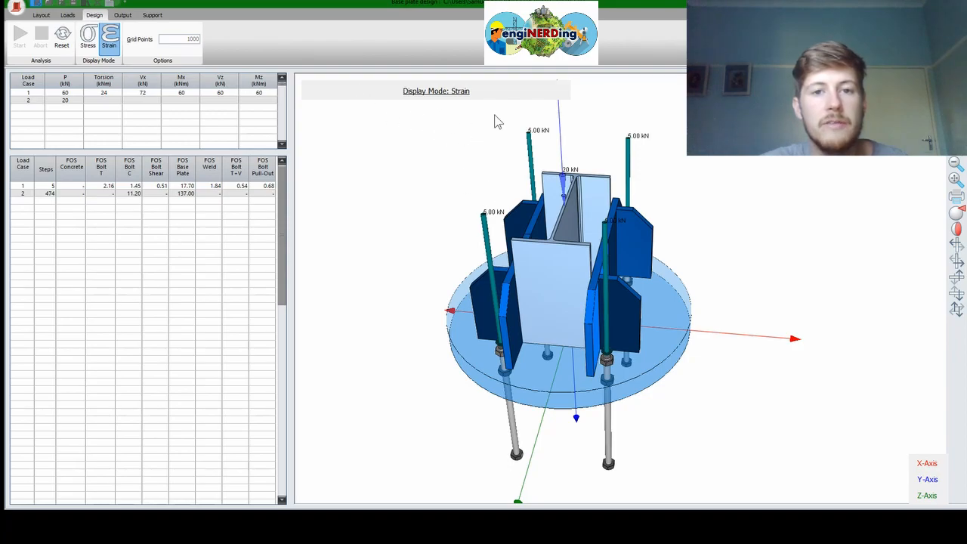
# Switch the results display to Stress and reorient the model around the bolts
pyautogui.click(88, 38)
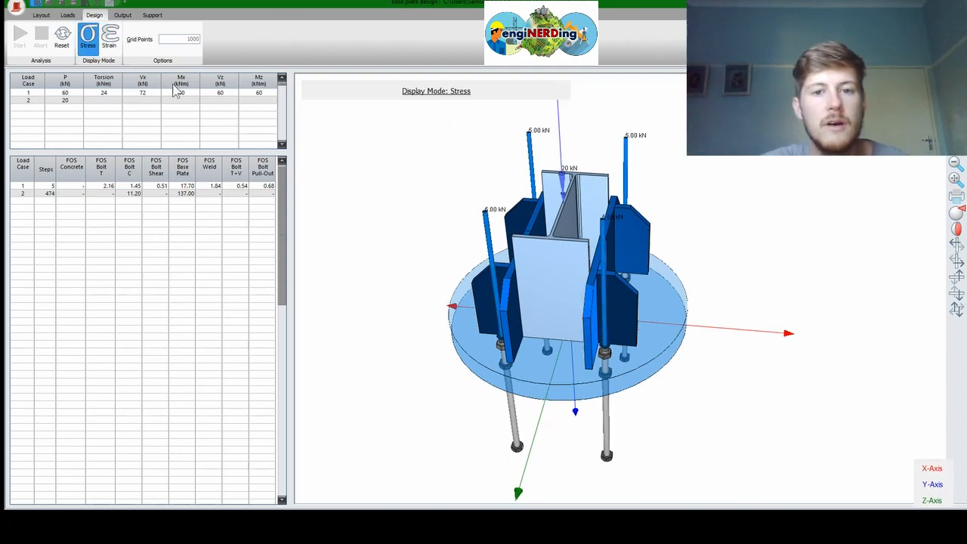
pyautogui.moveTo(562, 320); pyautogui.dragTo(395, 208)
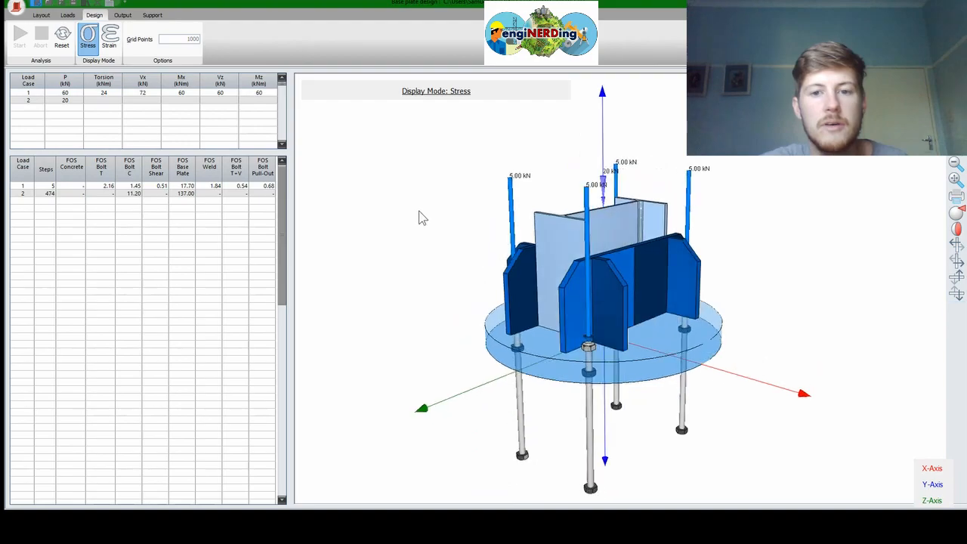
pyautogui.moveTo(612, 277); pyautogui.dragTo(574, 347)
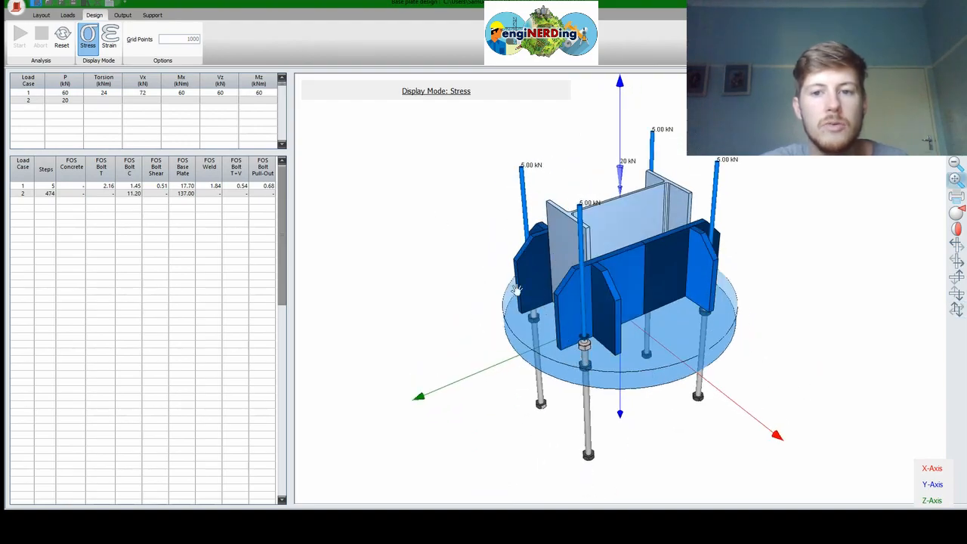
pyautogui.moveTo(527, 283); pyautogui.dragTo(521, 276, button='middle')
pyautogui.moveTo(573, 228); pyautogui.dragTo(580, 224)
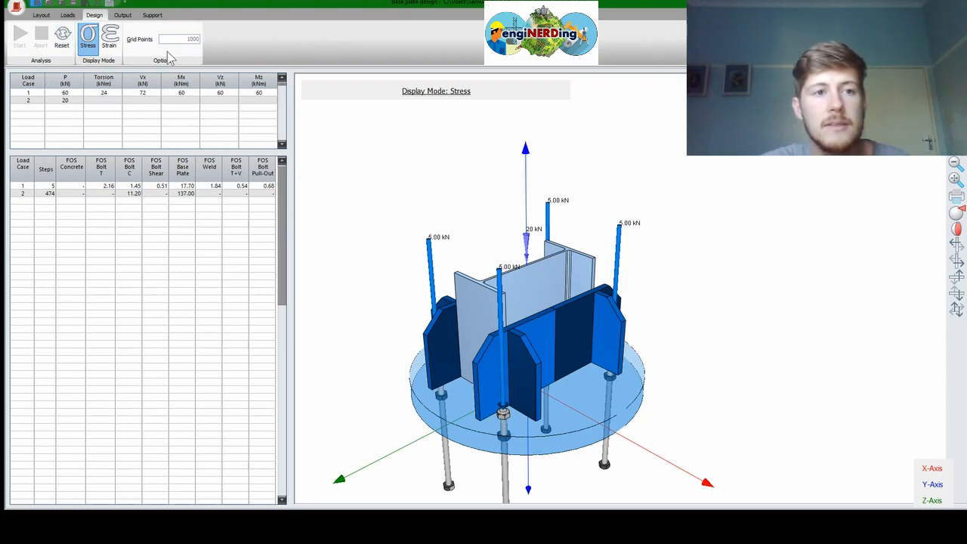
# Show the all-loadcase calculation sheet and scroll from material properties through bolts and welds to load case 2
pyautogui.click(125, 16)
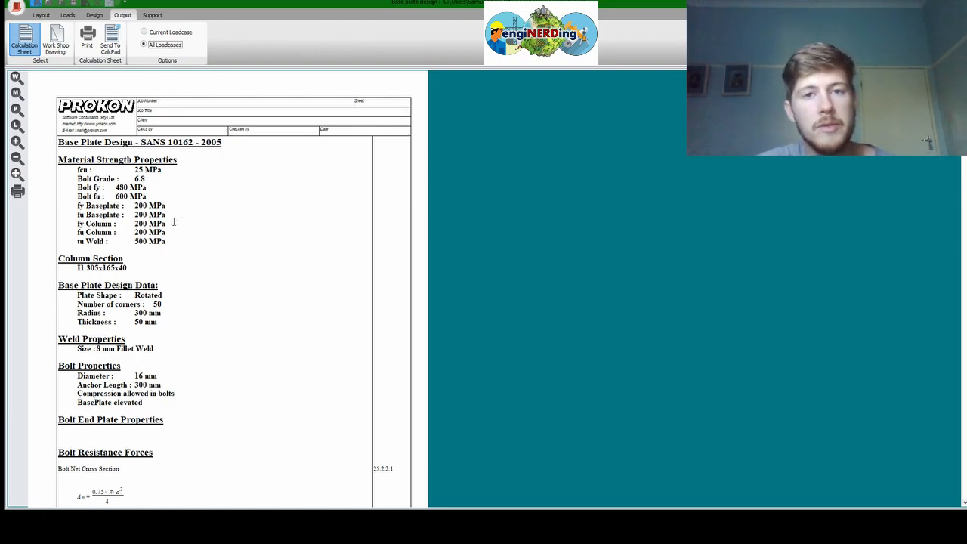
pyautogui.scroll(-8, 216, 237)
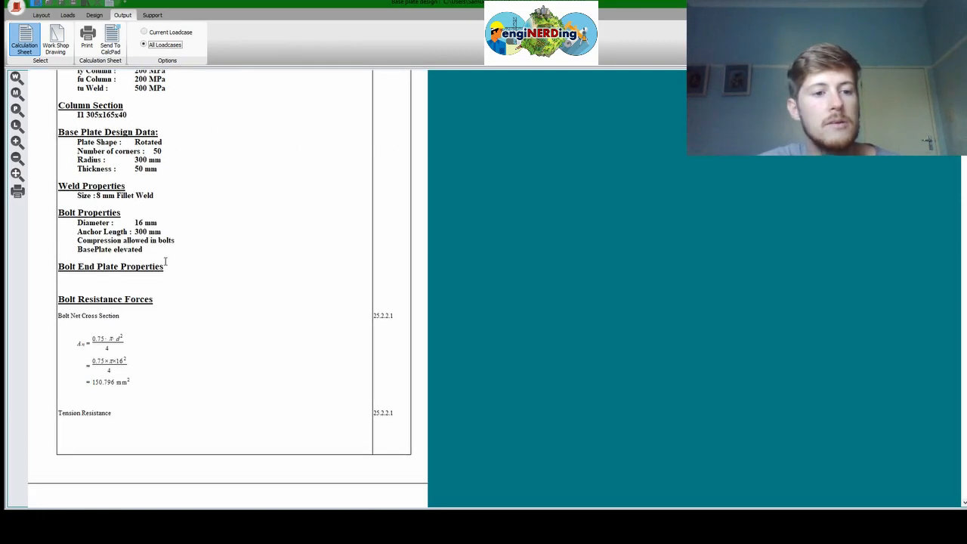
pyautogui.scroll(-10, 154, 280)
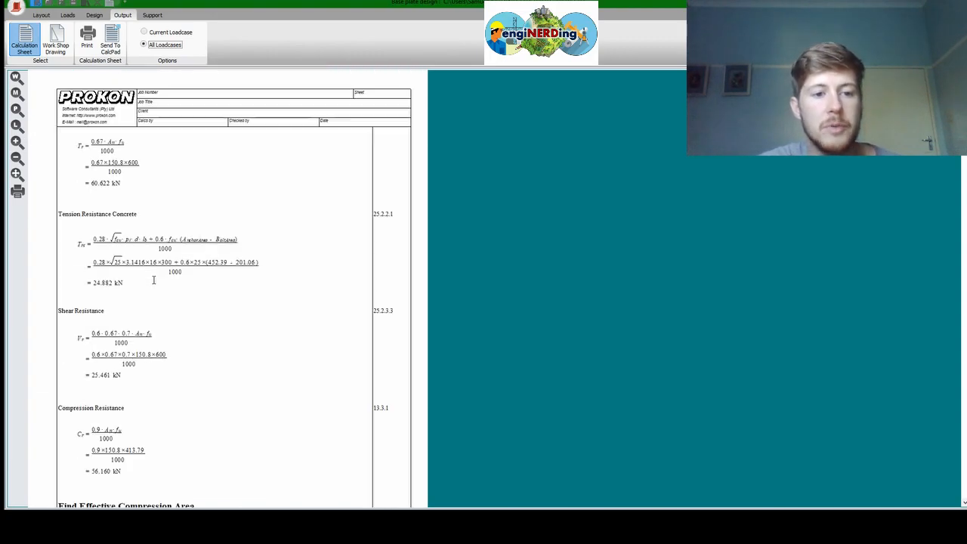
pyautogui.scroll(-5, 153, 279)
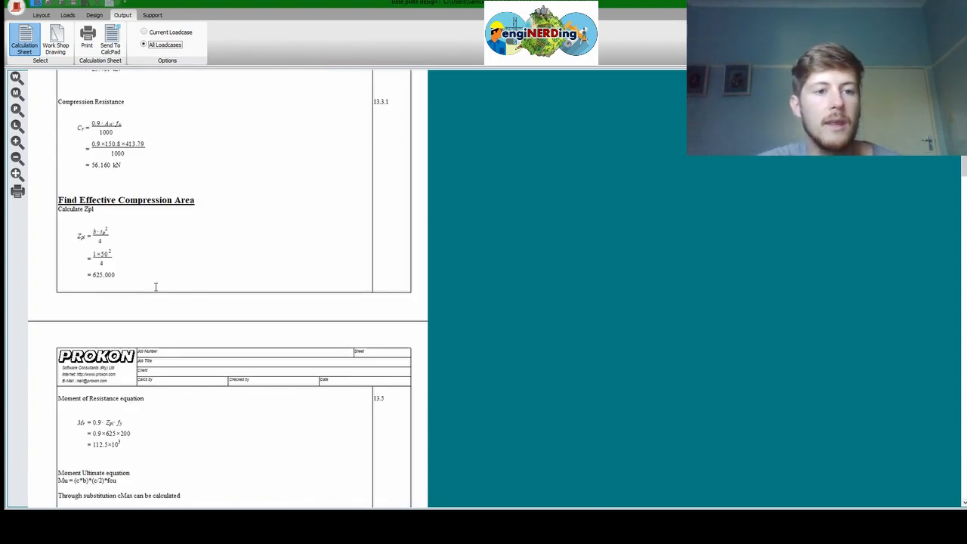
pyautogui.scroll(-9, 120, 219)
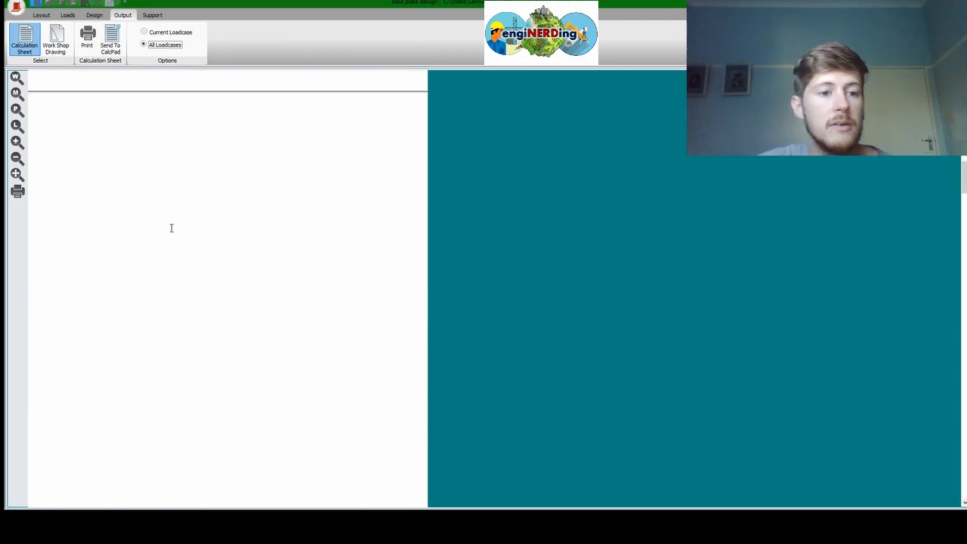
pyautogui.scroll(-2, 266, 340)
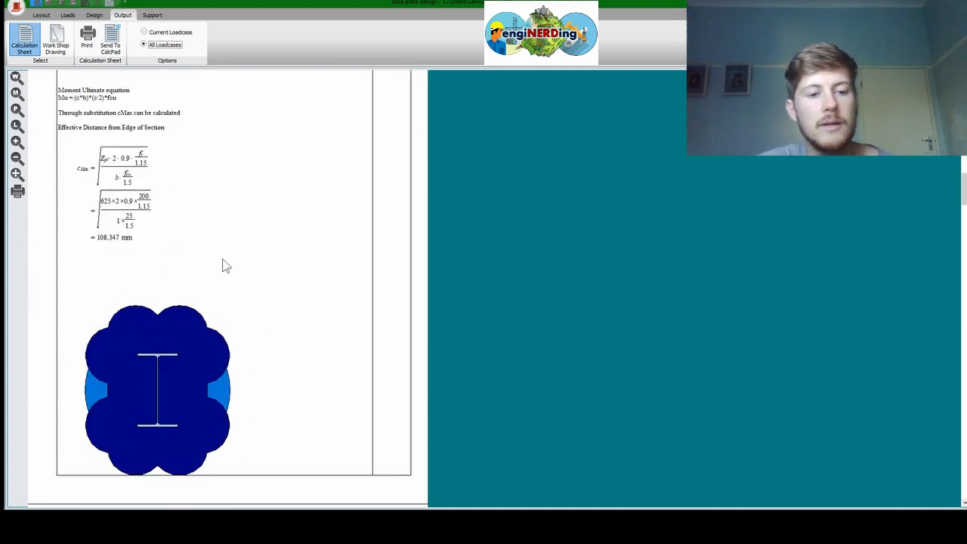
pyautogui.scroll(-10, 164, 317)
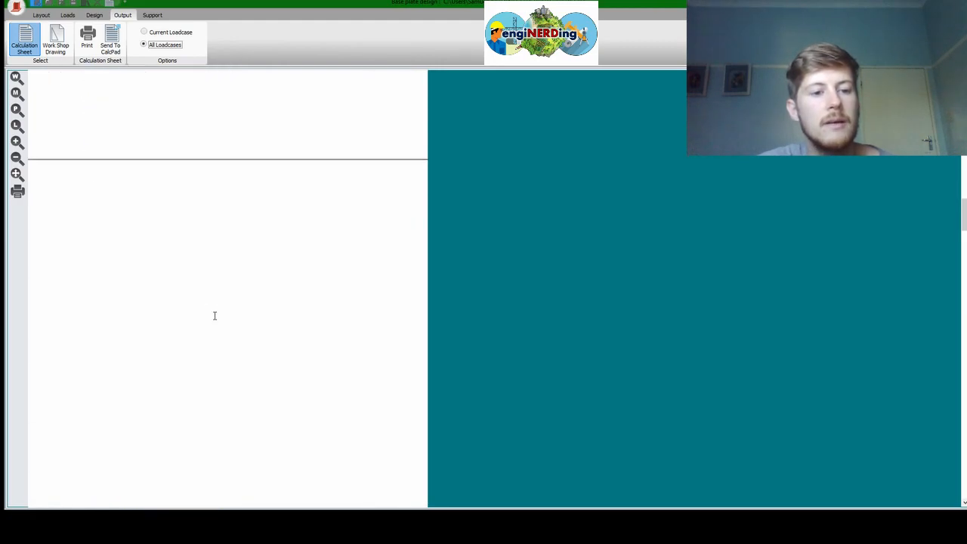
pyautogui.scroll(-7, 215, 315)
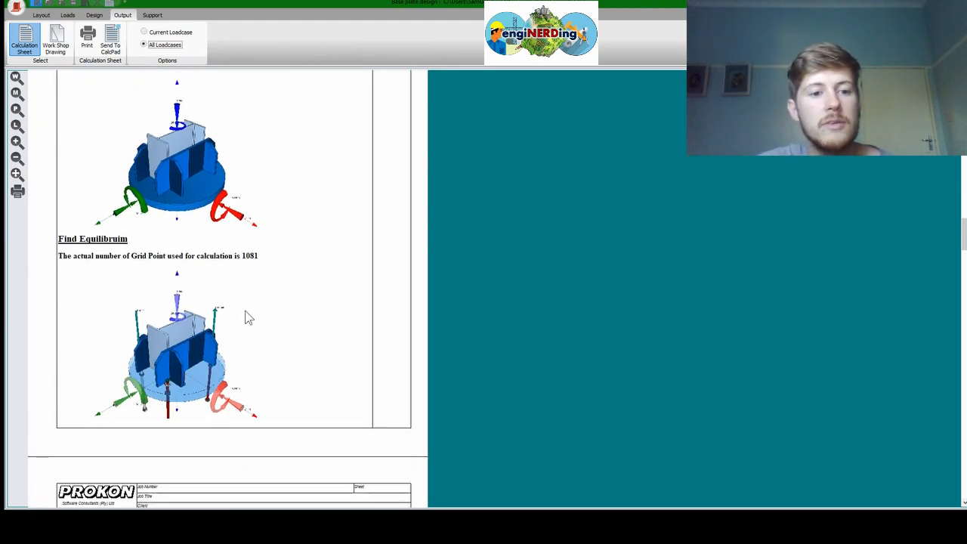
pyautogui.scroll(-7, 113, 283)
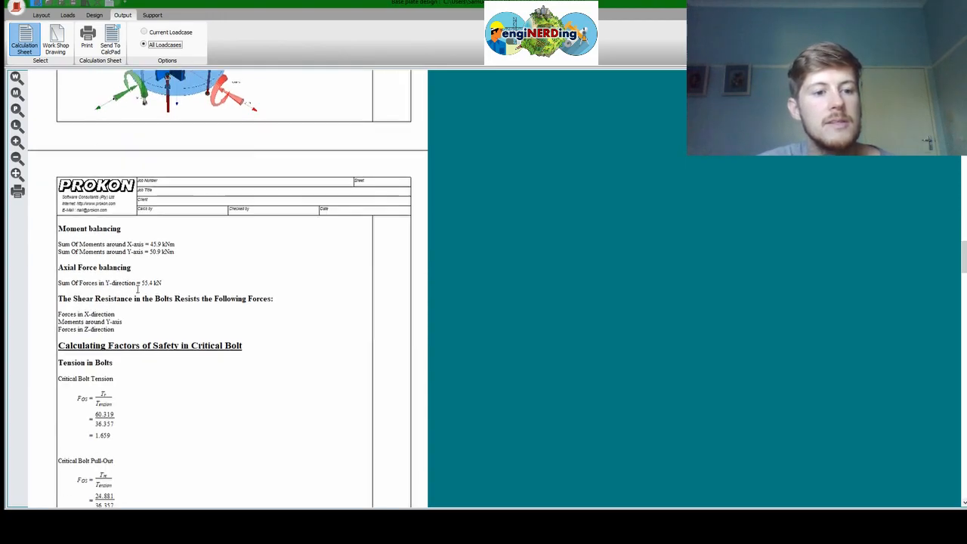
pyautogui.scroll(-5, 137, 289)
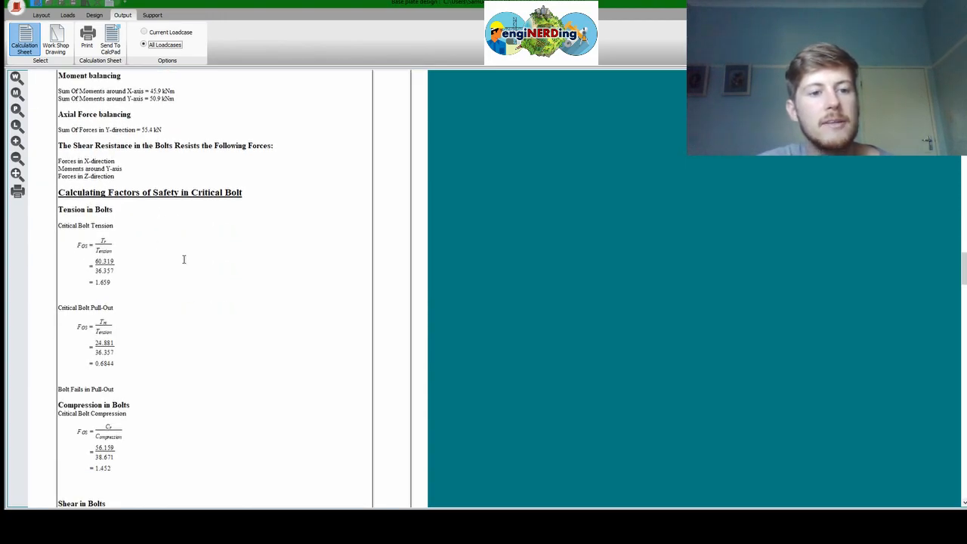
pyautogui.scroll(-9, 184, 260)
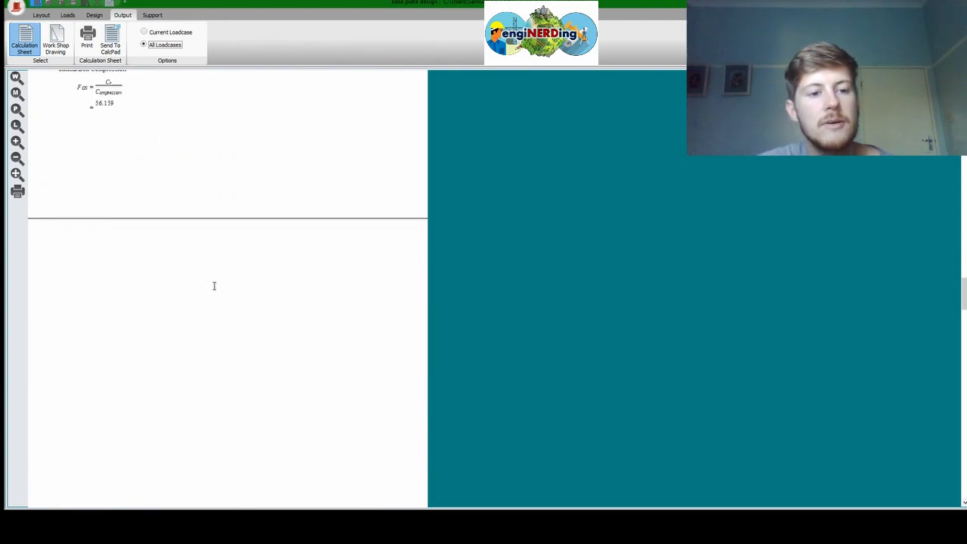
pyautogui.scroll(-5, 269, 420)
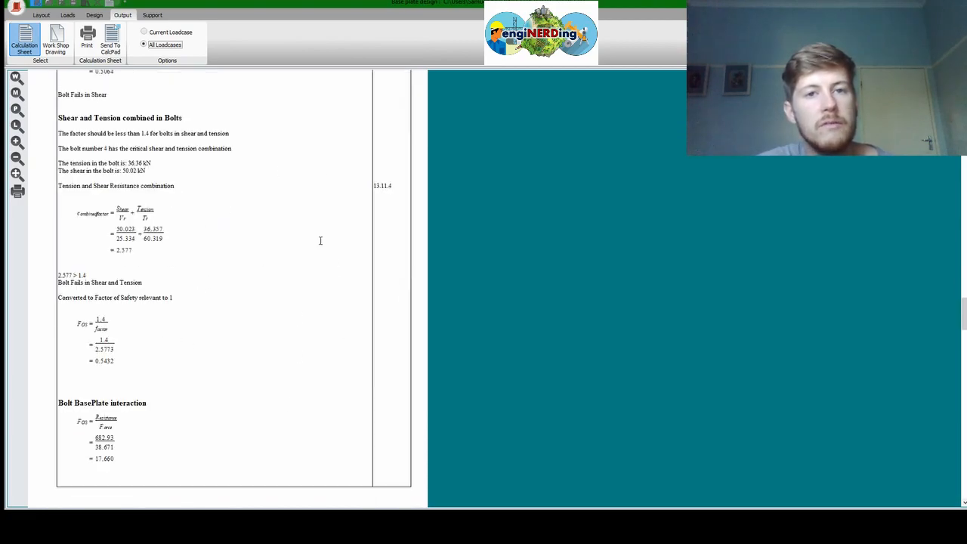
pyautogui.scroll(-14, 219, 324)
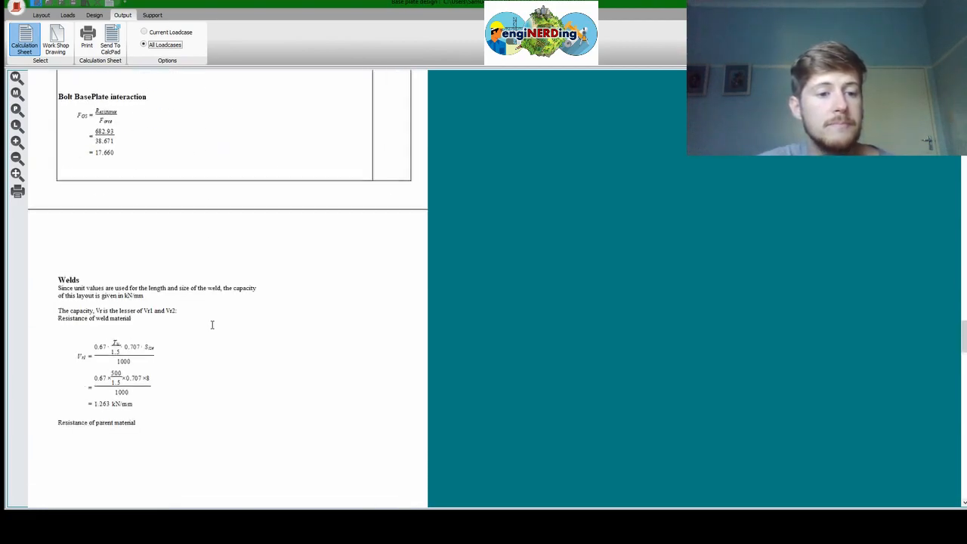
pyautogui.scroll(-6, 219, 324)
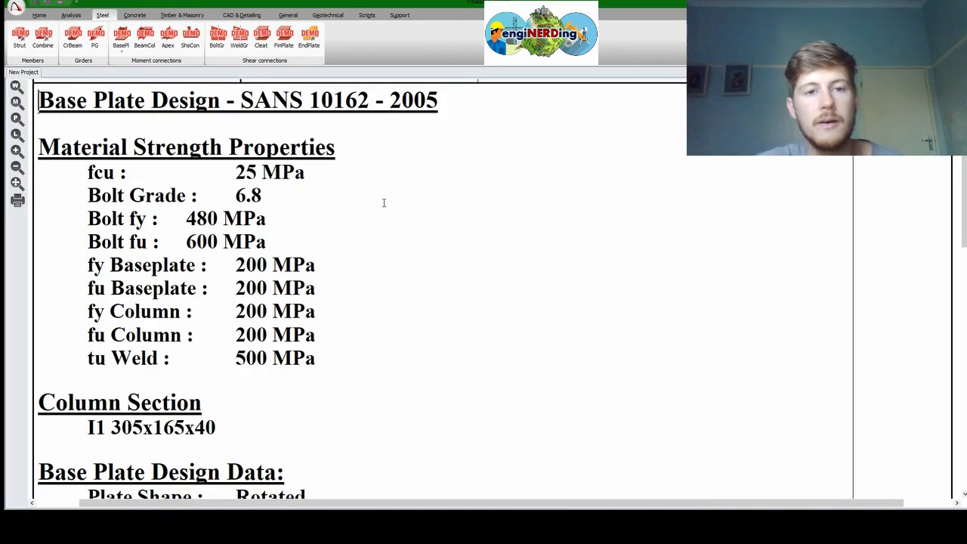
# Scroll the Calcpad sheet to review fcu 25 MPa, bolt grade 6.8, 200 MPa steel and 500 MPa weld
pyautogui.scroll(-1, 384, 203)
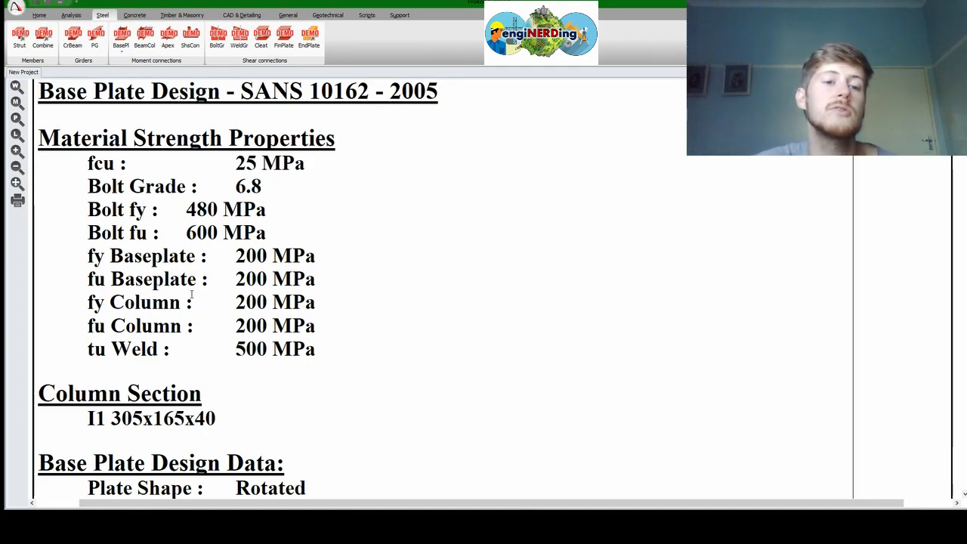
pyautogui.scroll(-3, 322, 333)
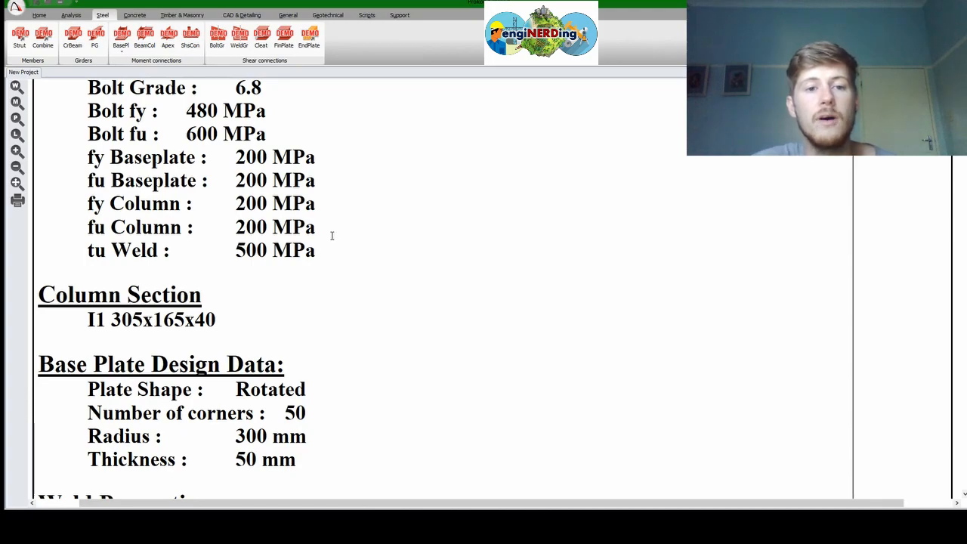
pyautogui.scroll(8, 332, 236)
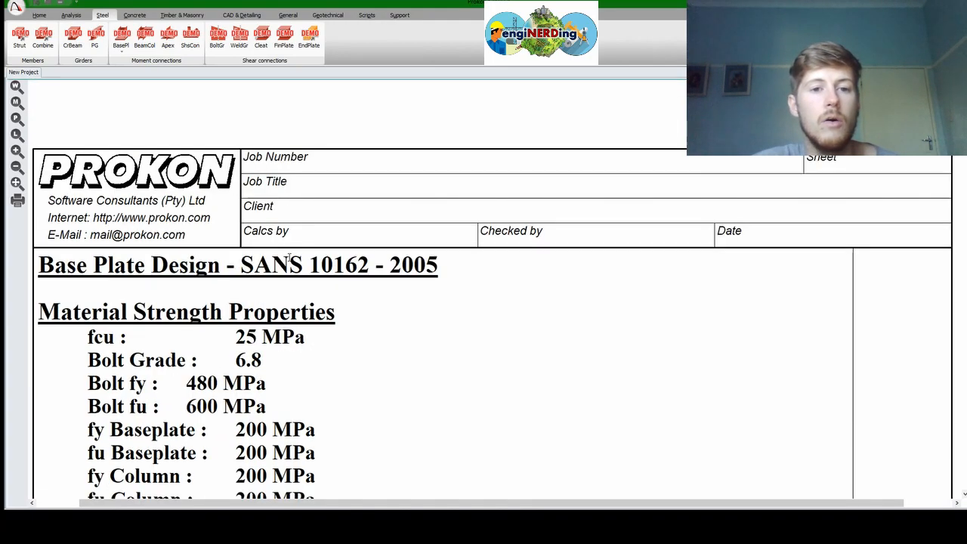